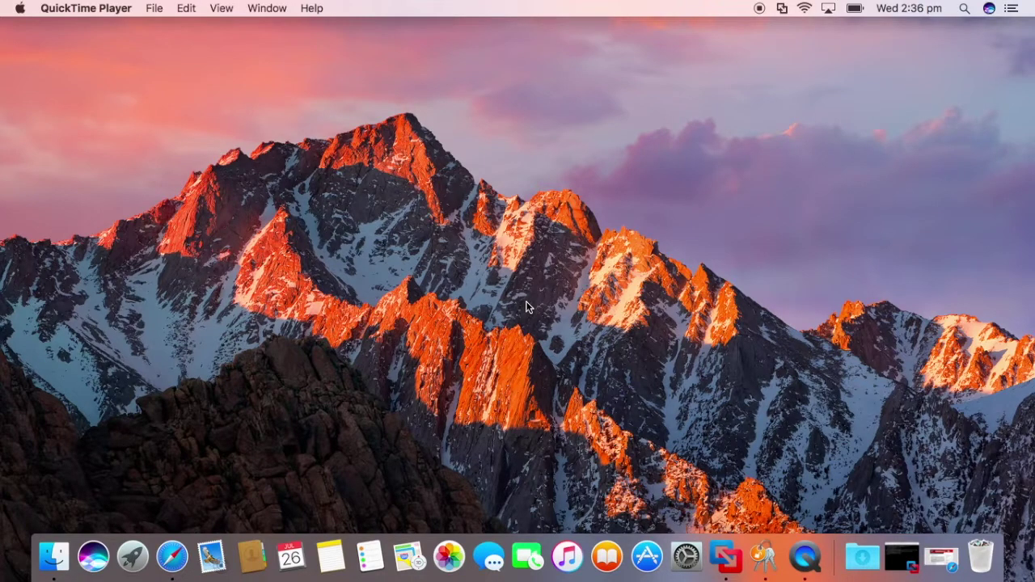
- Switch from macOS to the full-screen Windows Server VM showing the Server Manager dashboard
key("ctrl+Right")
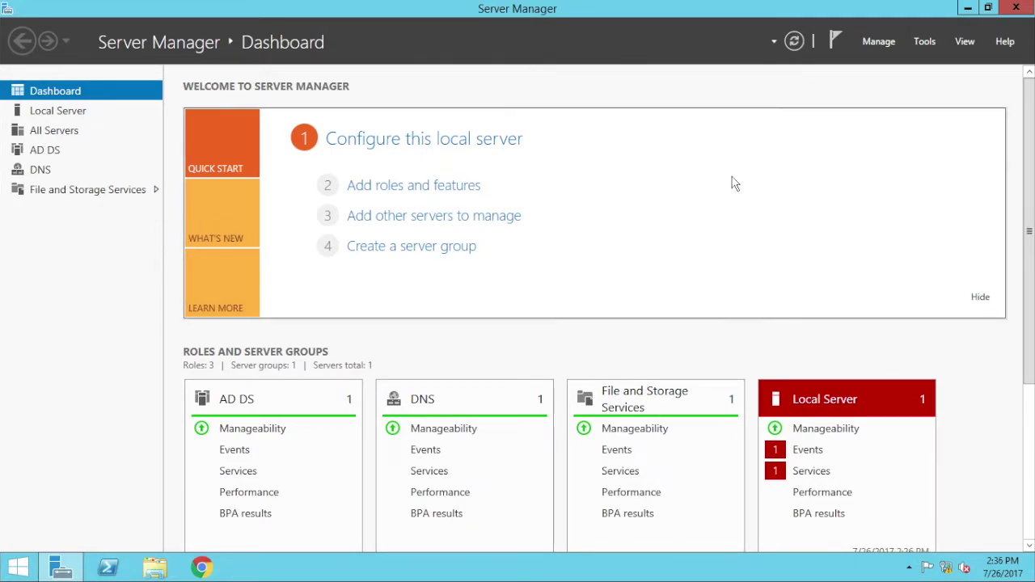
- Show the Local Server properties, then launch Active Directory Users and Computers from Tools
left_click(72, 113)
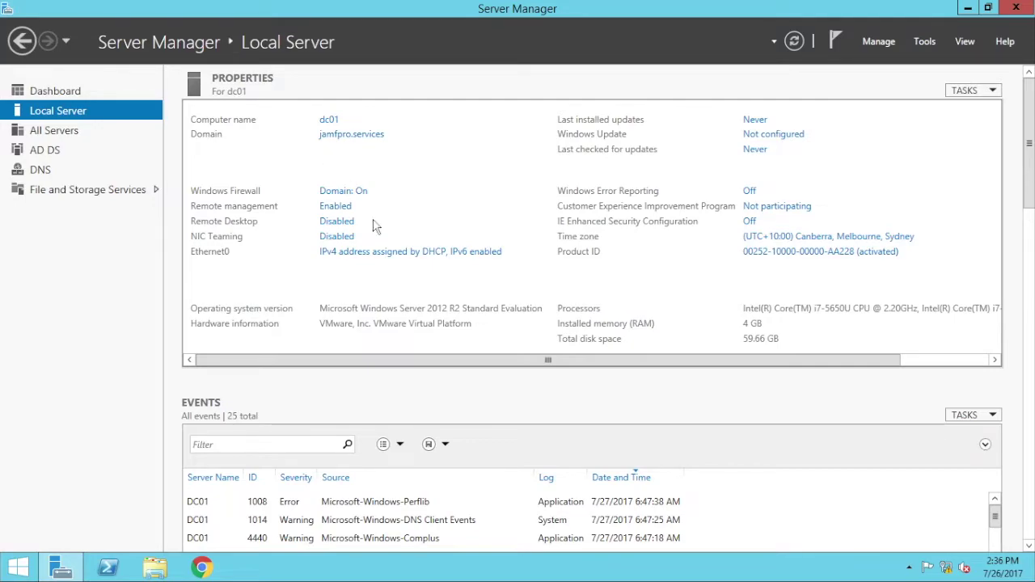
left_click(924, 42)
left_click(889, 129)
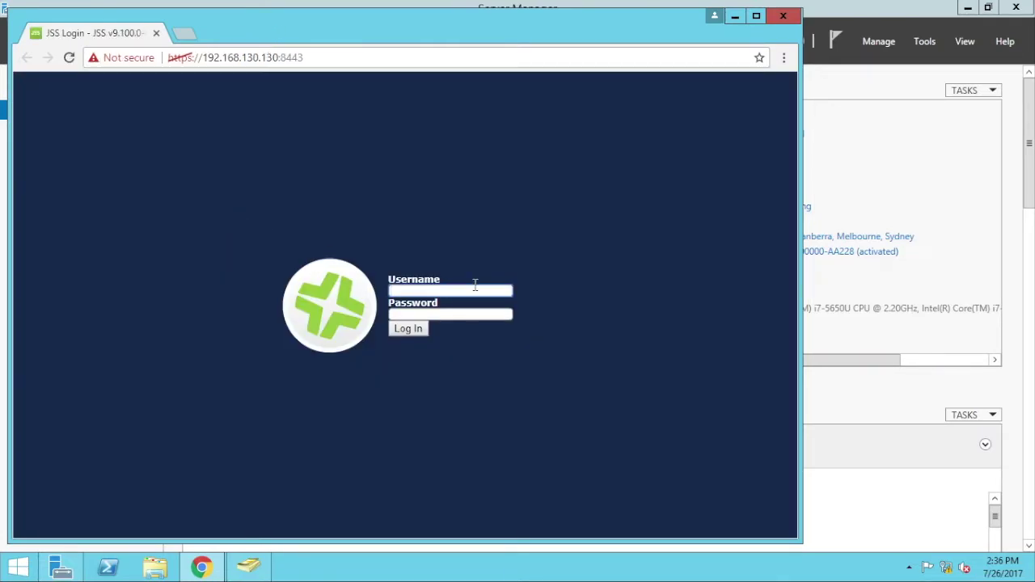
- Sign in to the JSS as jssadmin with the account password
left_click(474, 291)
type("jssadmin")
key("Tab")
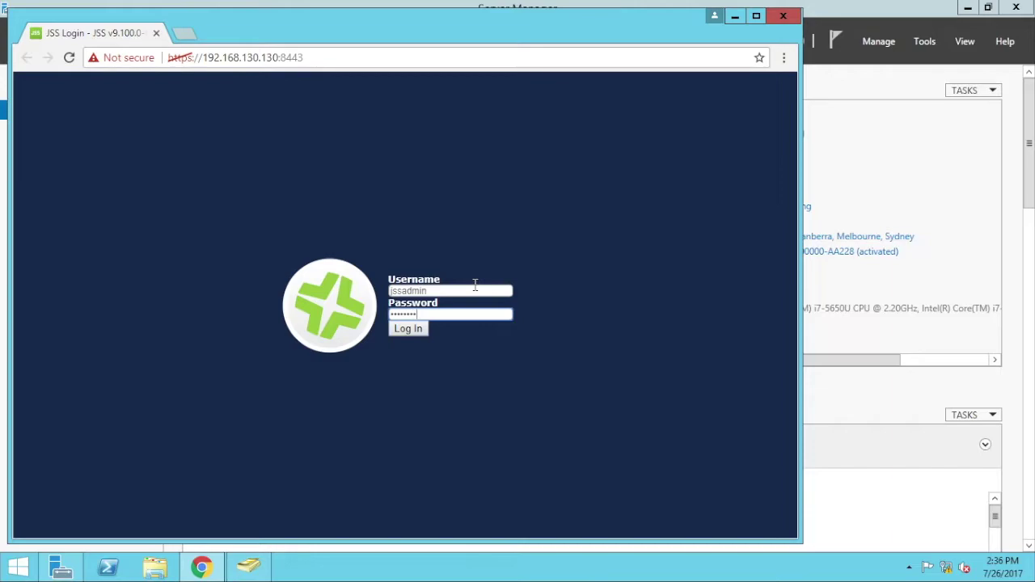
key("Return")
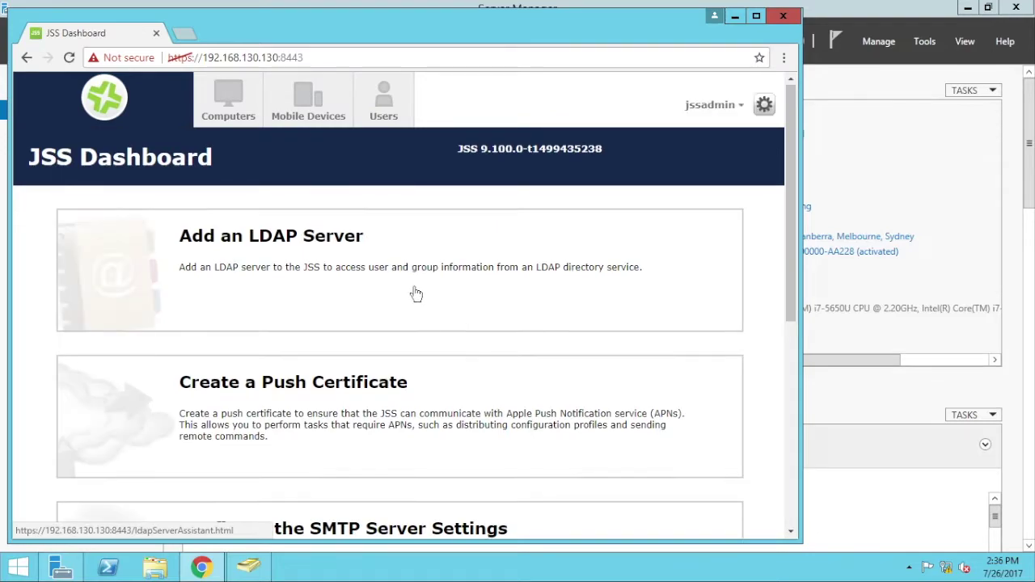
- Start the LDAP Server Assistant with Microsoft's Active Directory and advance to server information
left_click(356, 260)
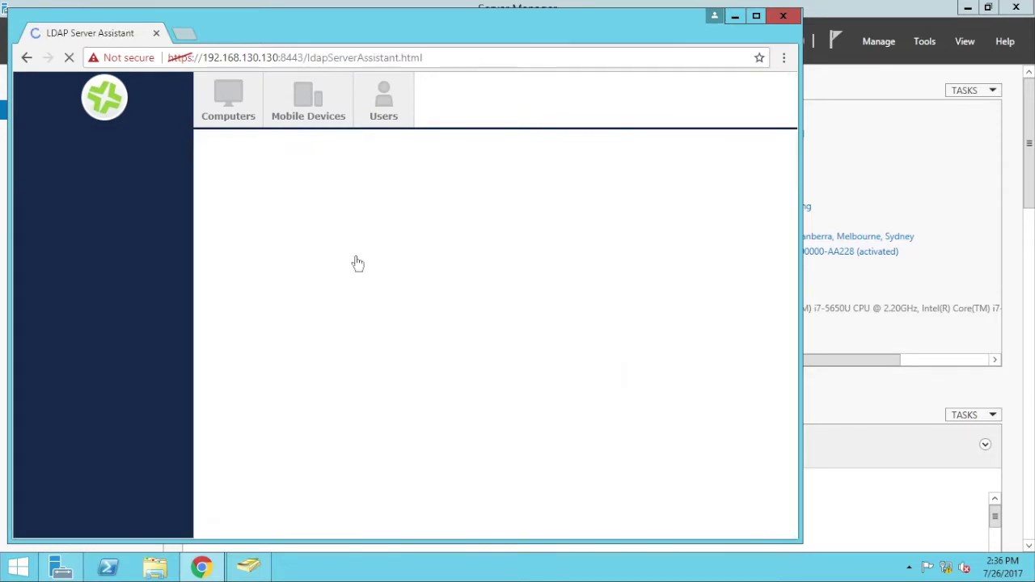
left_click(364, 255)
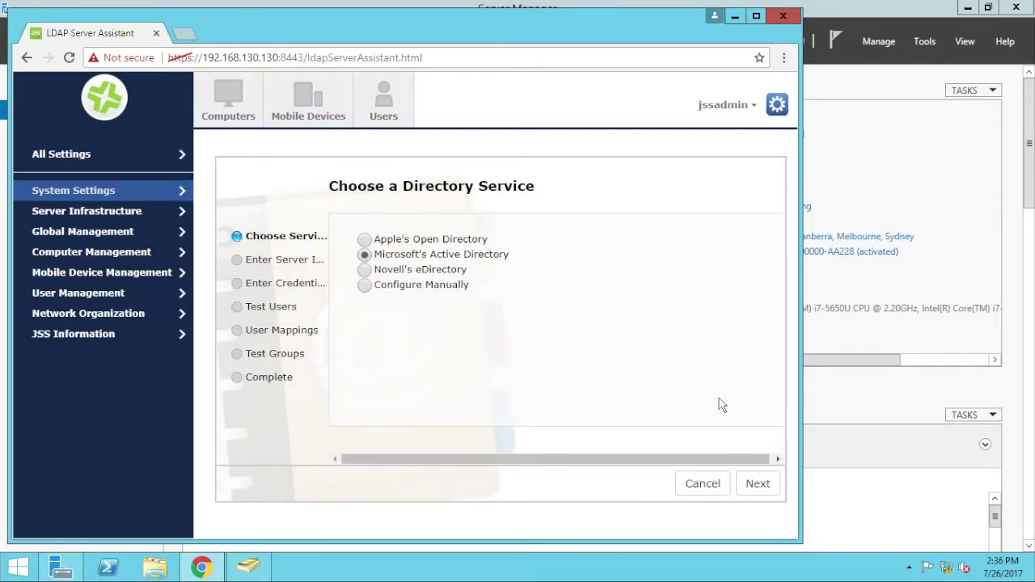
left_click(752, 484)
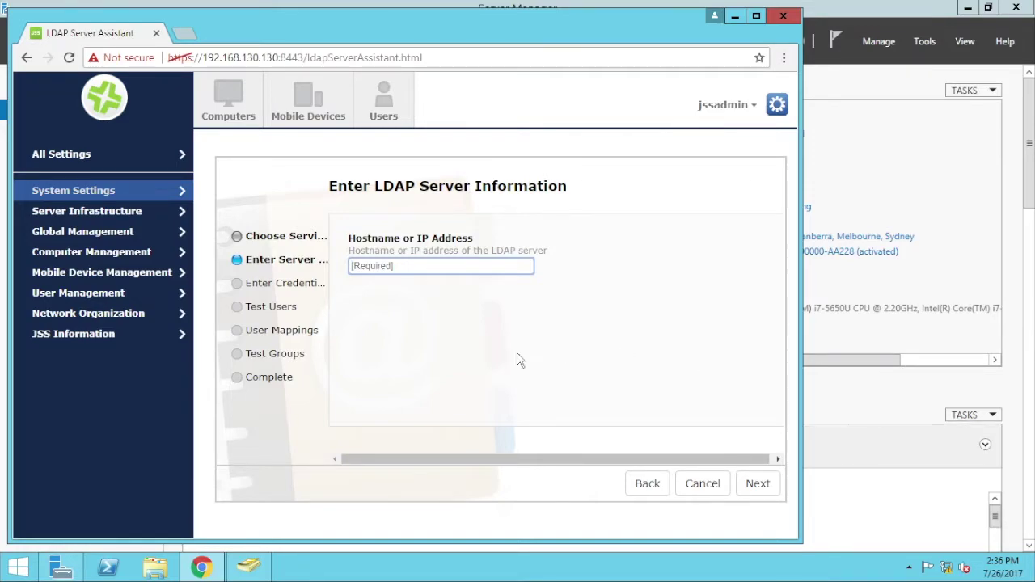
left_click(14, 571)
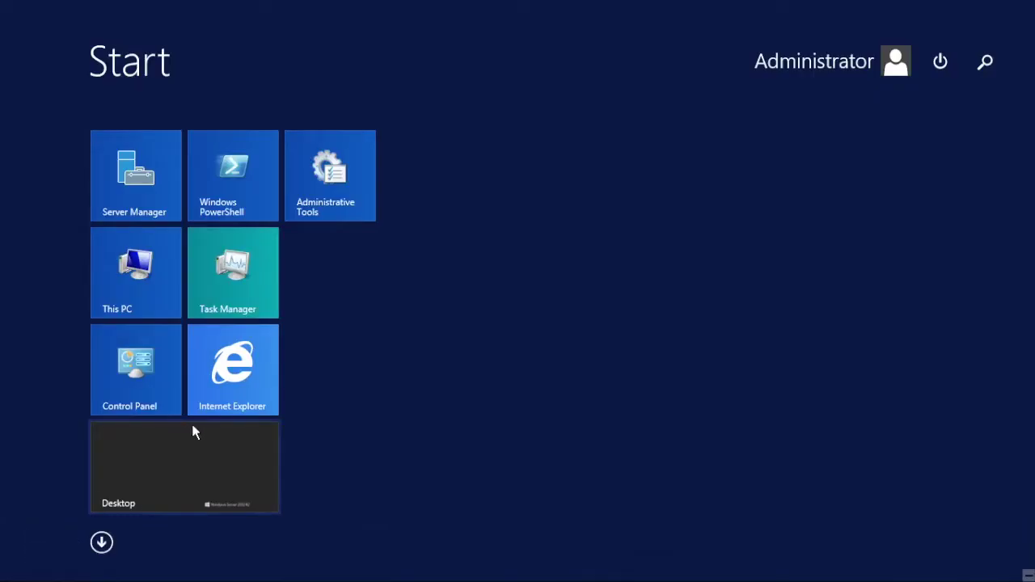
- Run ipconfig in Command Prompt to find the server's IPv4 address, 192.168.130.129
type("cmd")
key("Return")
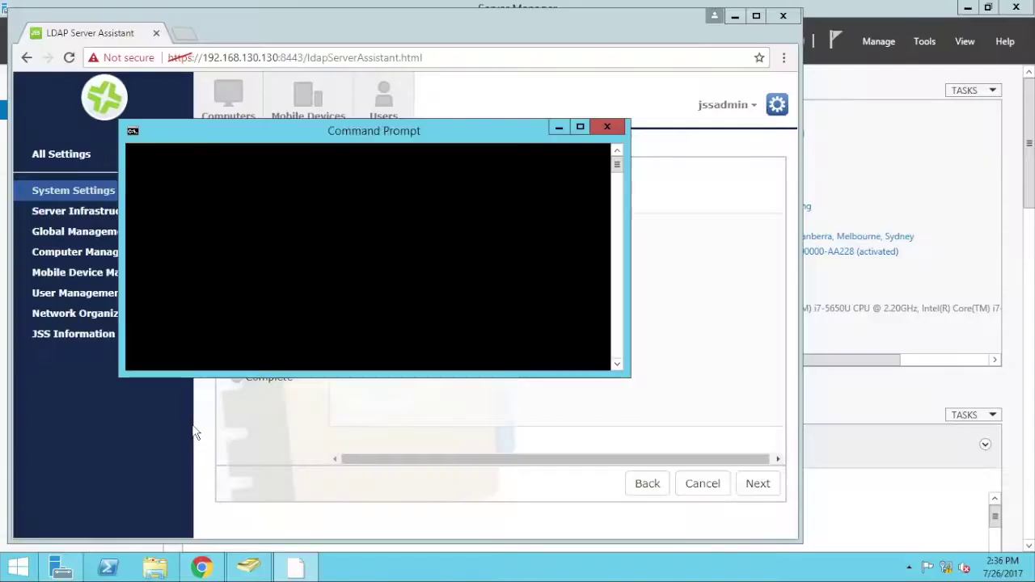
type("ipconfig")
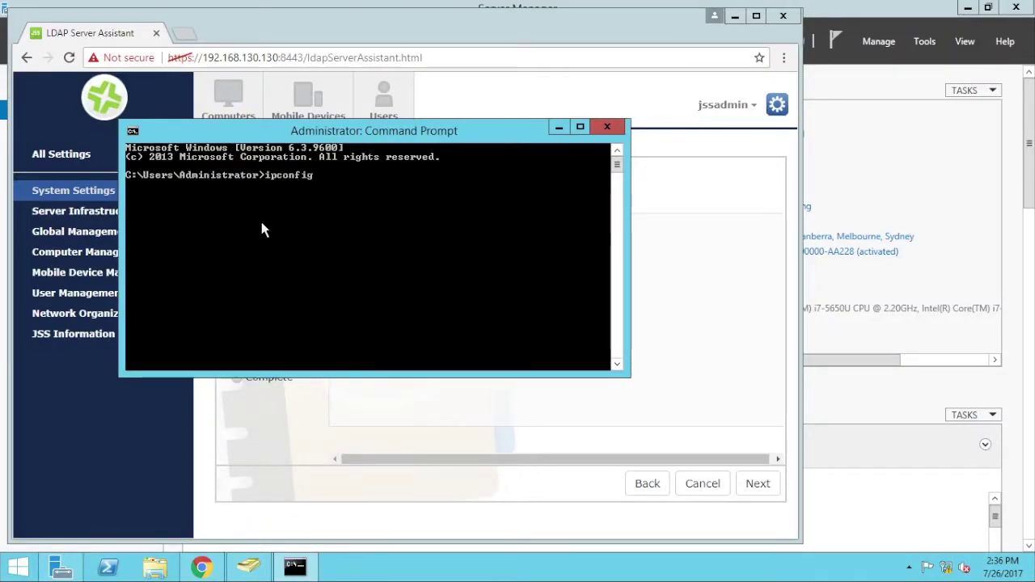
key("Return")
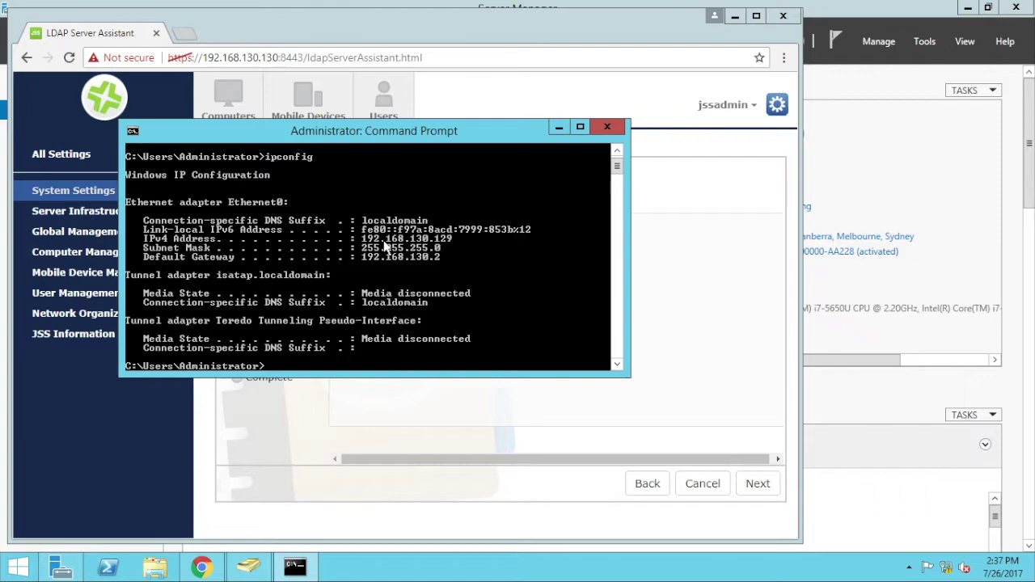
left_click(641, 288)
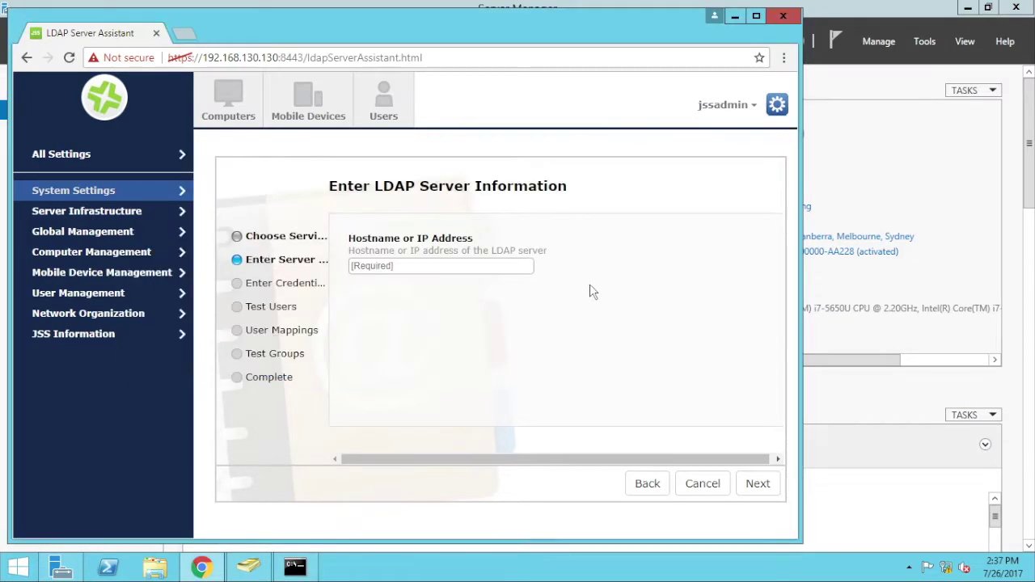
- Enter hostname 192.168.130.129, domain JAMFPRO, and the administrator service account credentials
left_click(437, 270)
type("192")
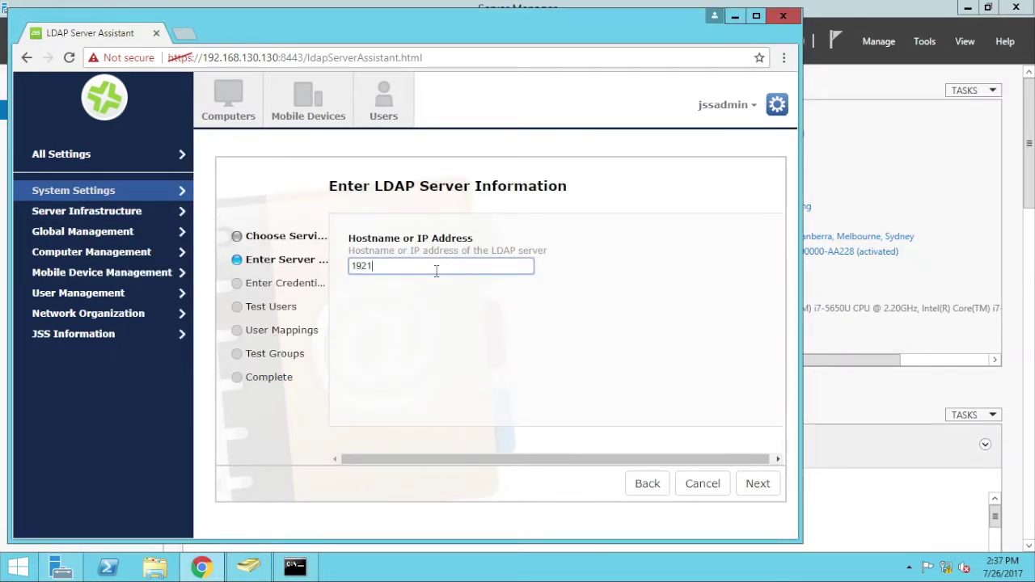
type(".168.130.120")
left_click(756, 483)
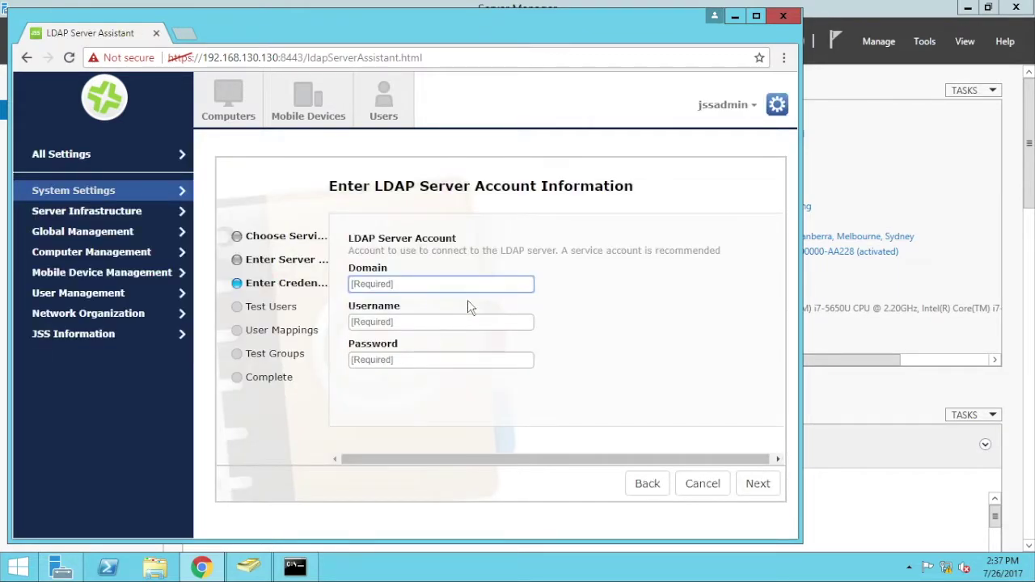
type("JAMFPRO")
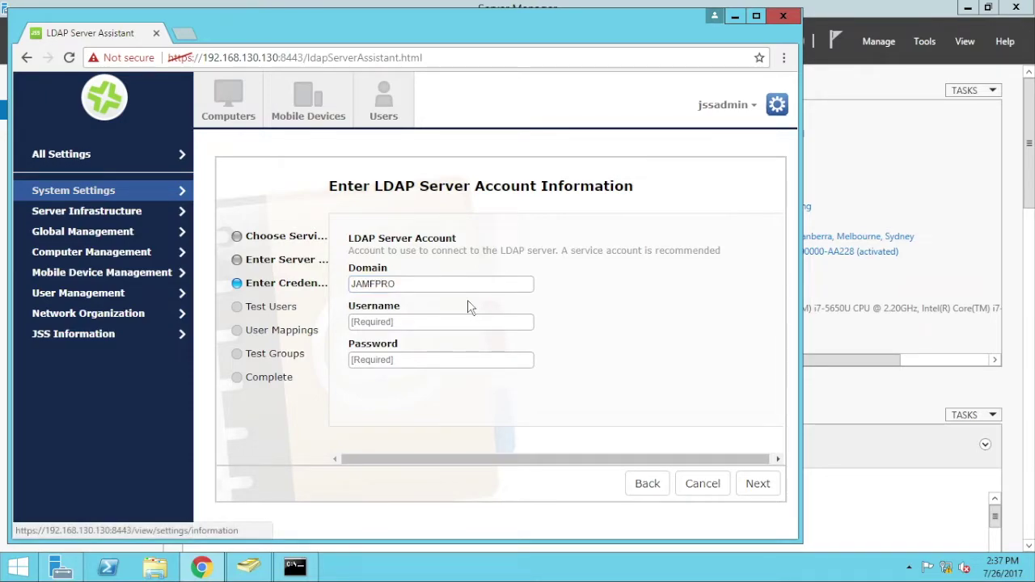
left_click(431, 320)
type("administ")
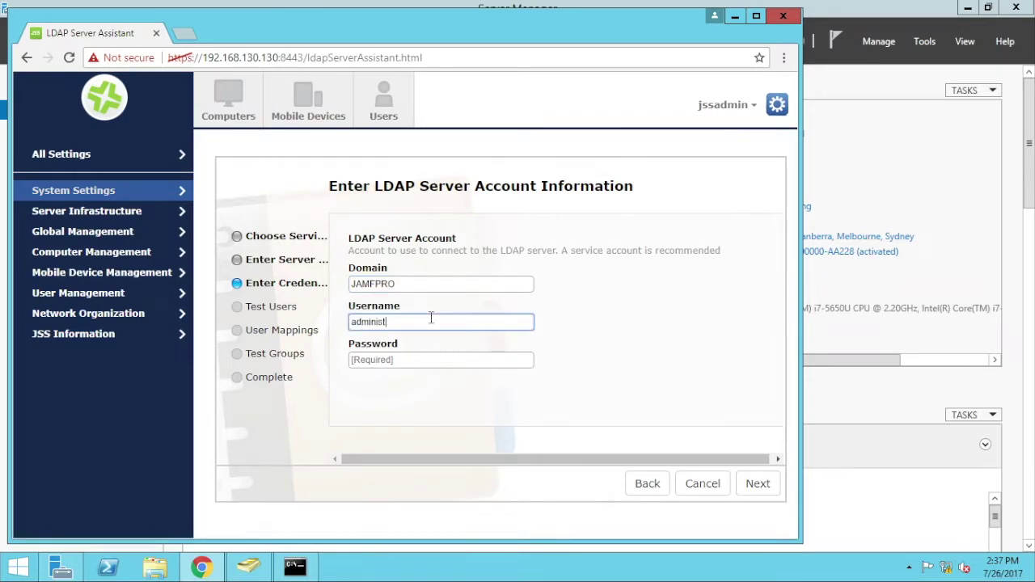
type("rator")
key("Tab")
type("••")
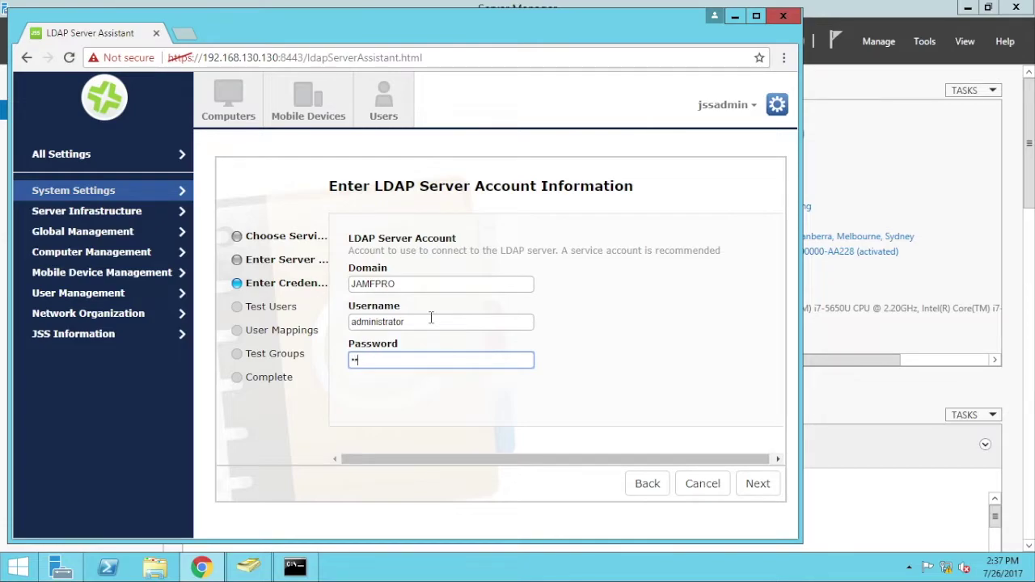
left_click(741, 491)
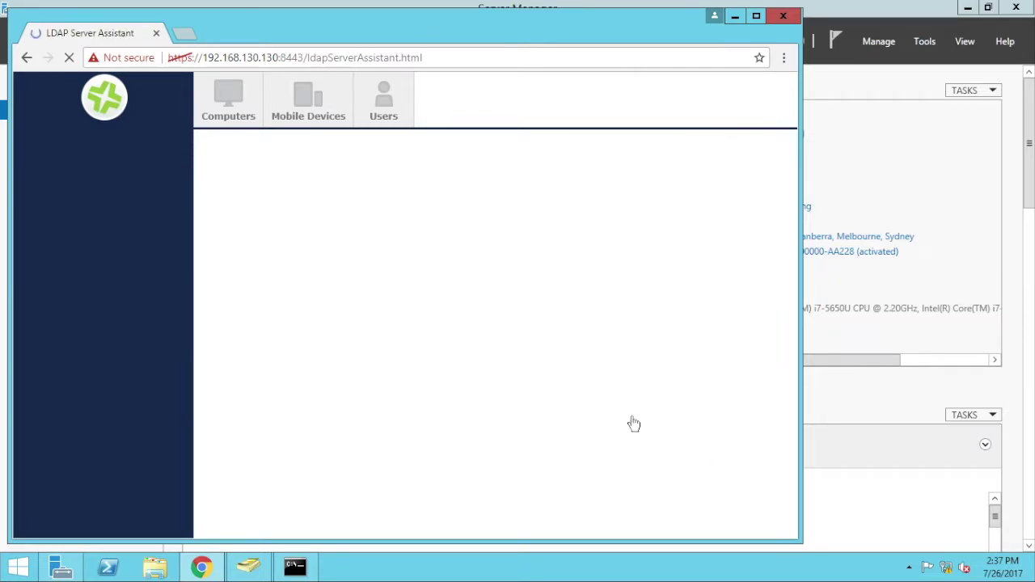
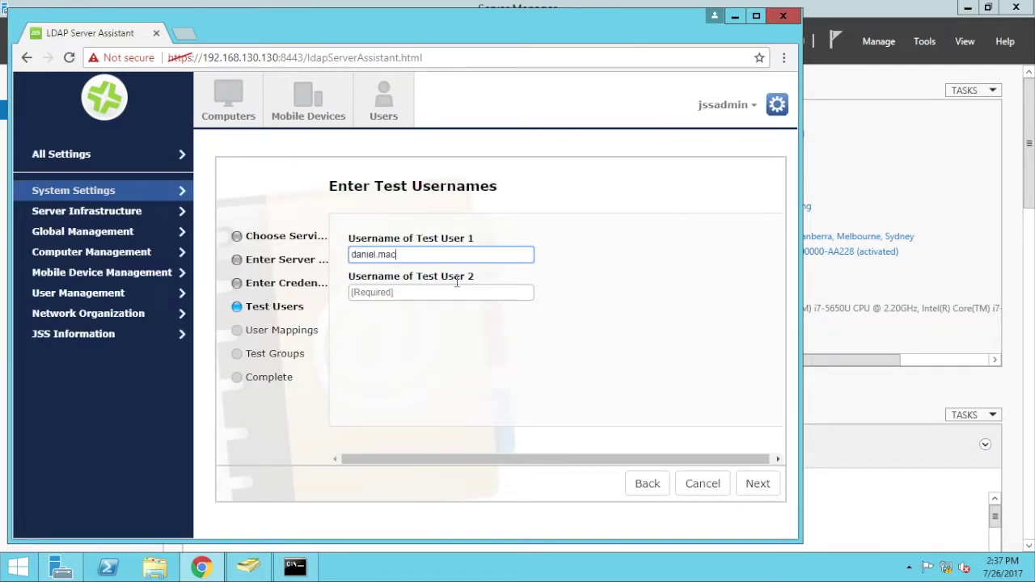
- Enter two test usernames and accept the suggested user mappings
key("Tab")
type("jo")
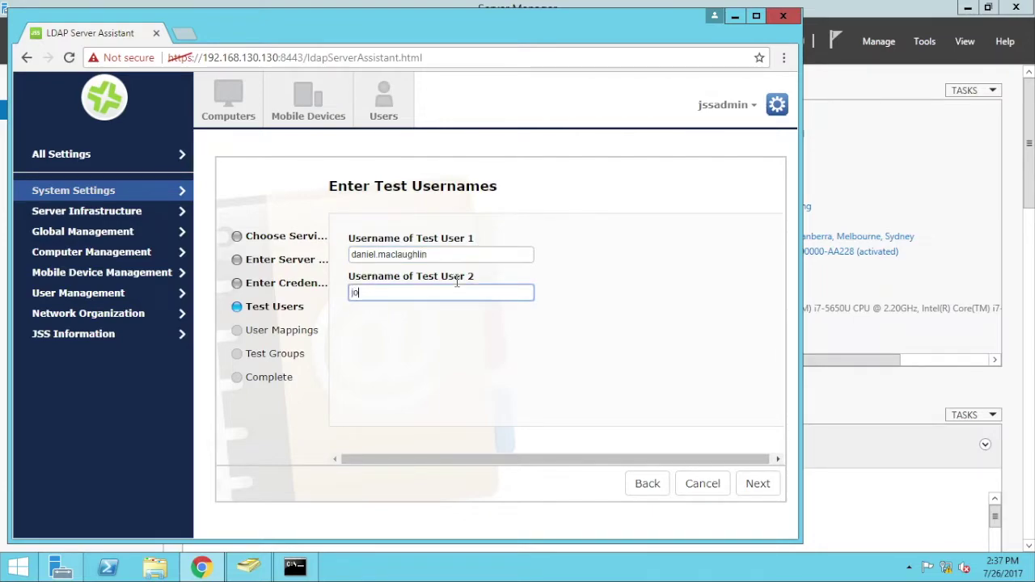
type("hn.appleseed")
left_click(758, 485)
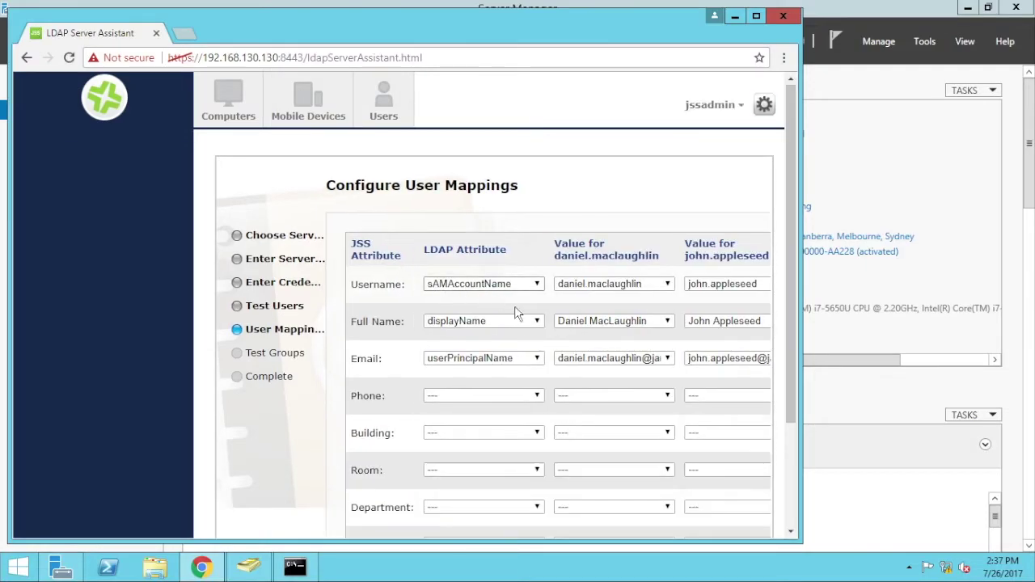
left_click_drag(792, 408, 792, 485)
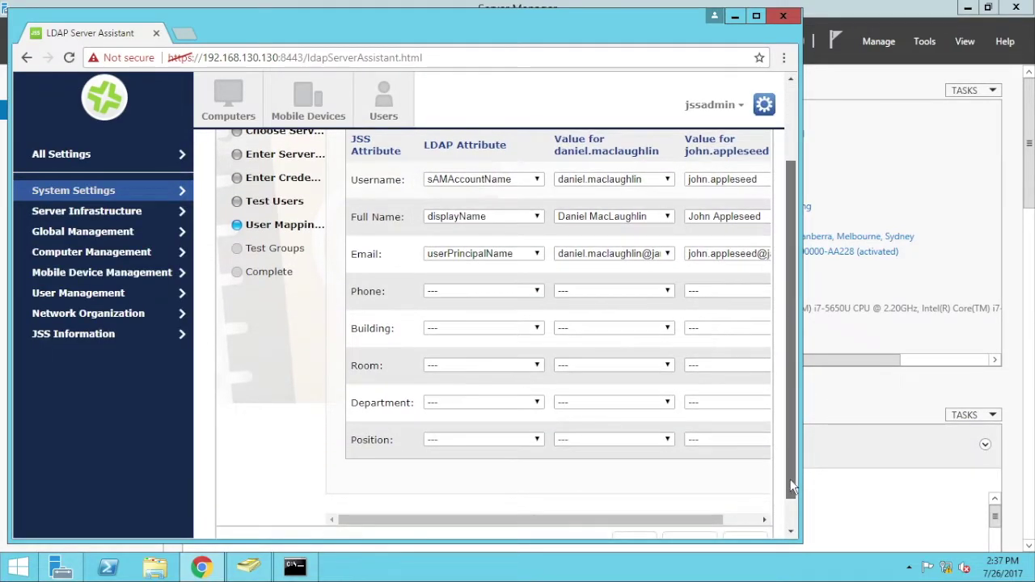
left_click(760, 538)
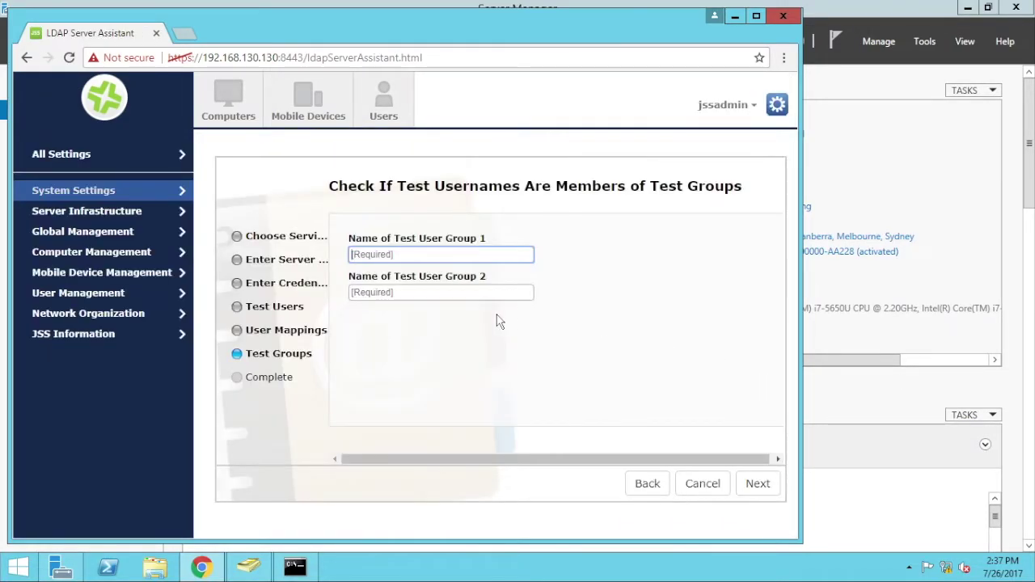
- Test membership in groups Admins and All Staff, then save the LDAP server
type("Admins")
key("Tab")
type("All")
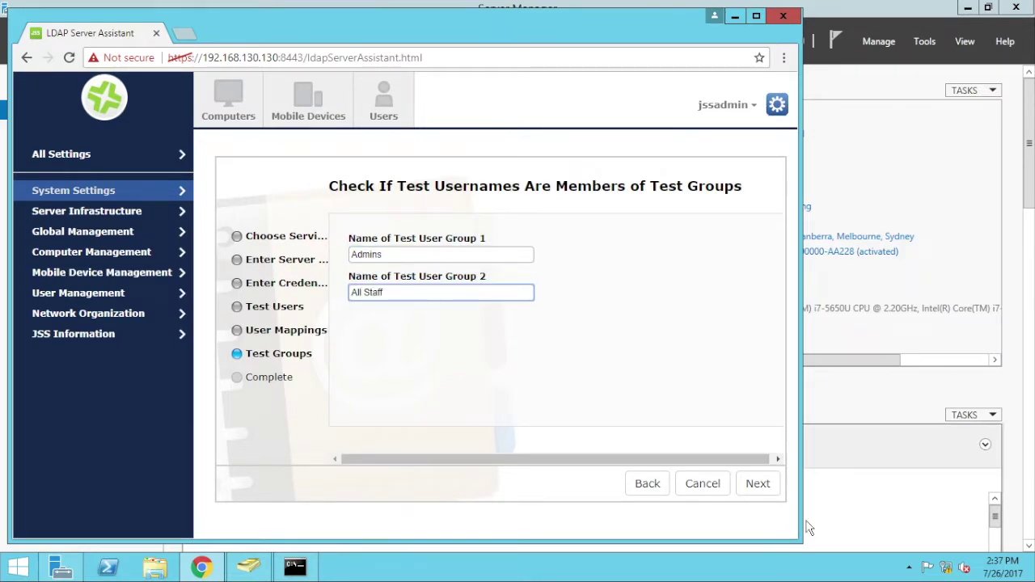
left_click(750, 490)
left_click(751, 493)
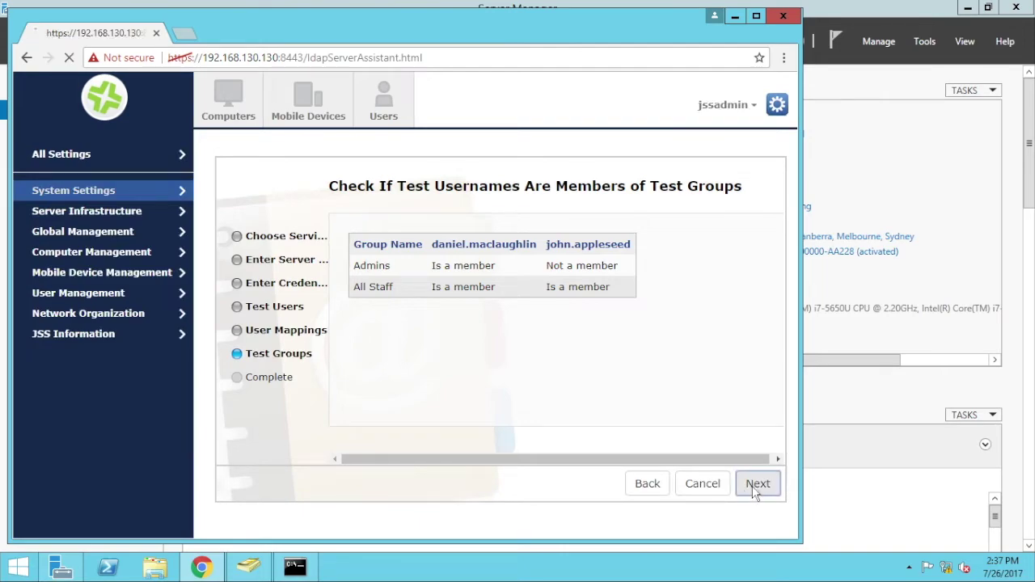
left_click(755, 487)
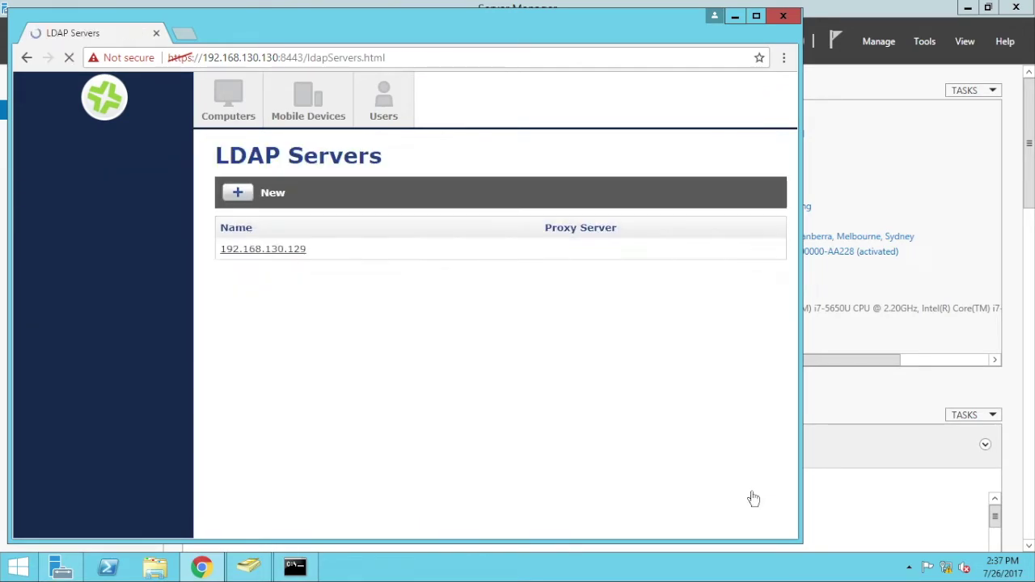
- Change the 192.168.130.129 server's display name to 'LDAP 389', save, and return to the list
left_click(232, 250)
left_click_drag(449, 358, 435, 358)
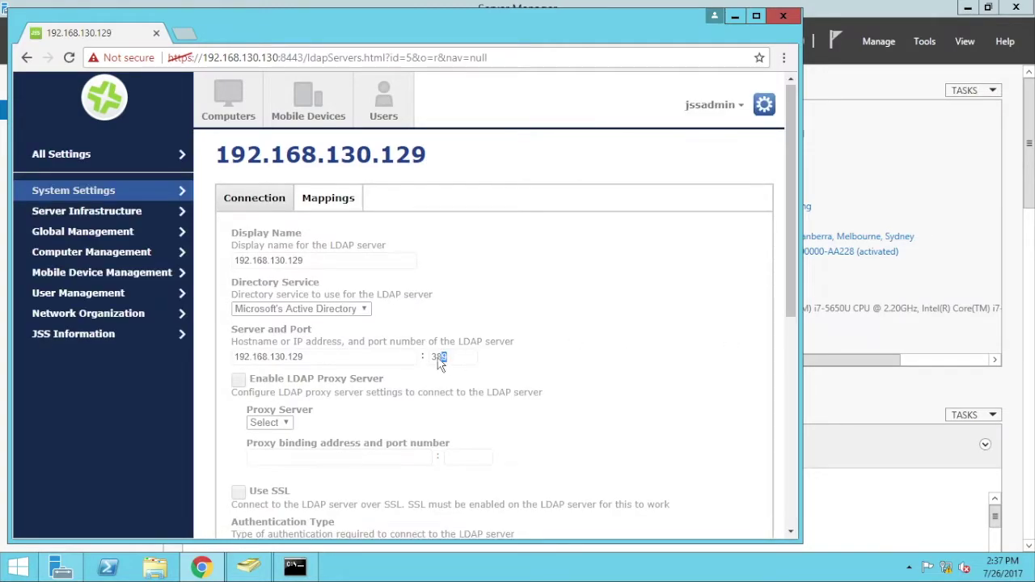
left_click_drag(788, 289, 795, 495)
left_click(746, 509)
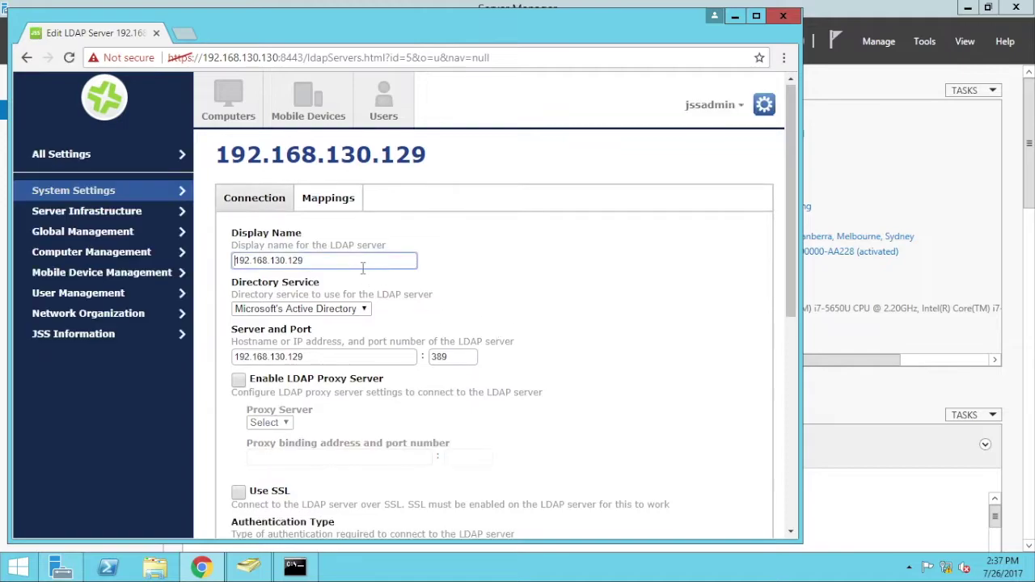
key("ctrl+a")
type("LDAP")
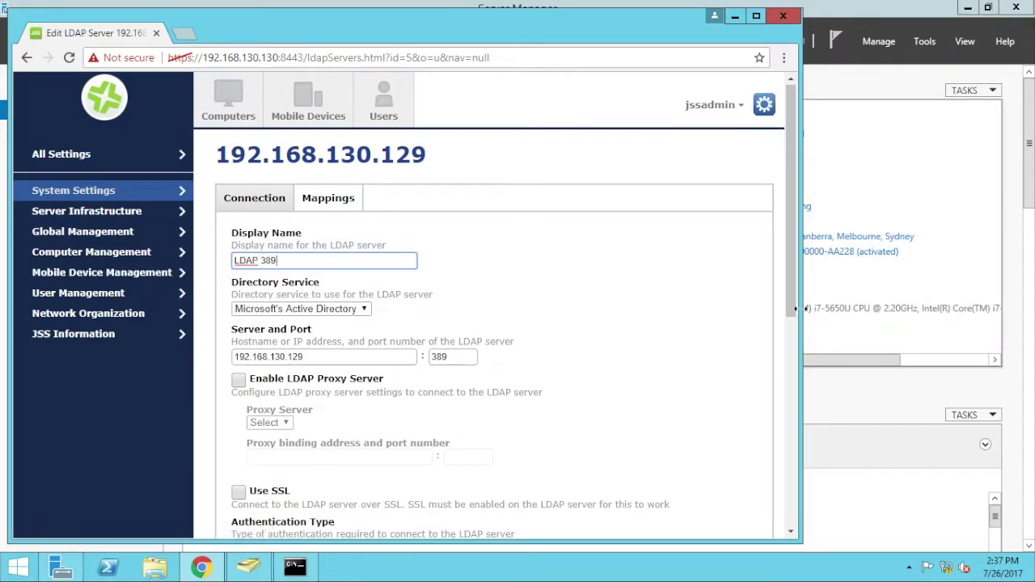
left_click_drag(791, 178, 760, 543)
left_click(744, 509)
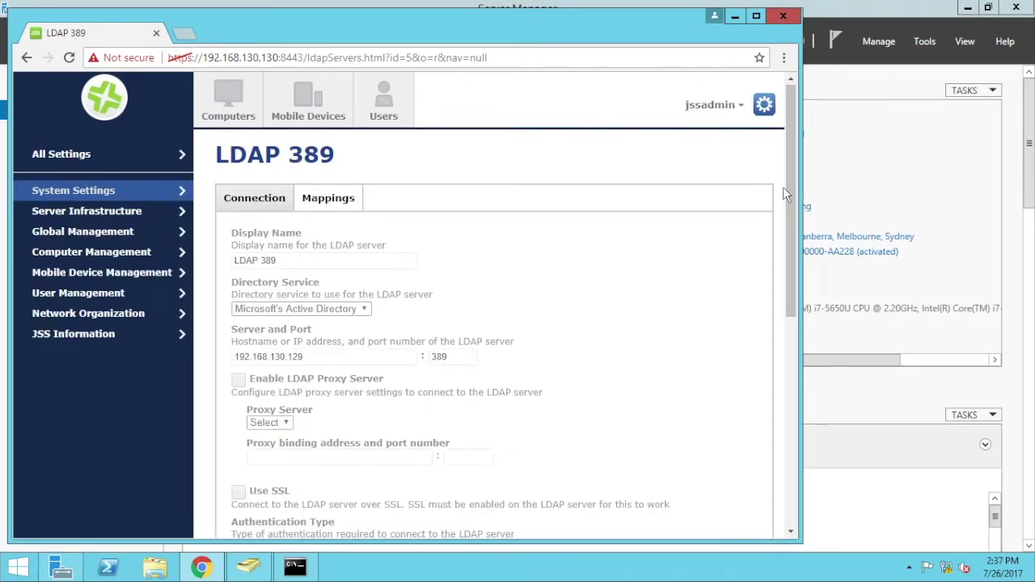
left_click_drag(789, 187, 799, 418)
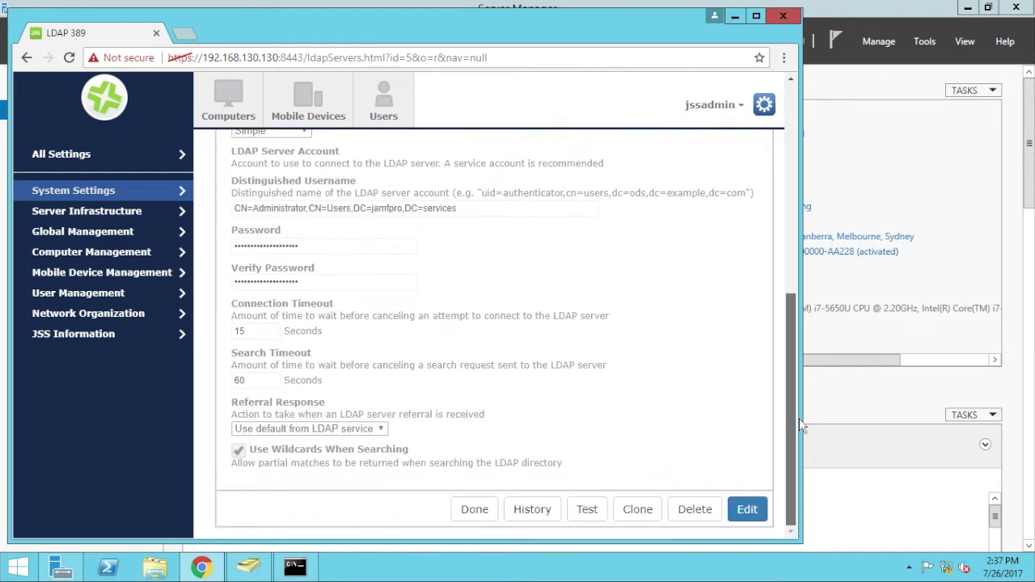
left_click(475, 511)
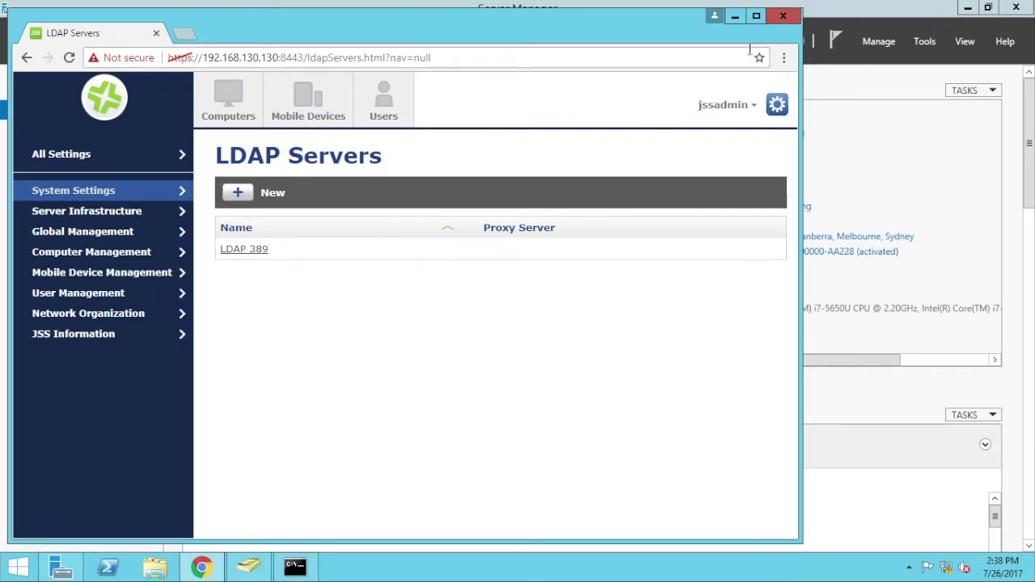
- Minimize Chrome and close Command Prompt, ADUC and Server Manager to reveal the desktop
left_click(732, 16)
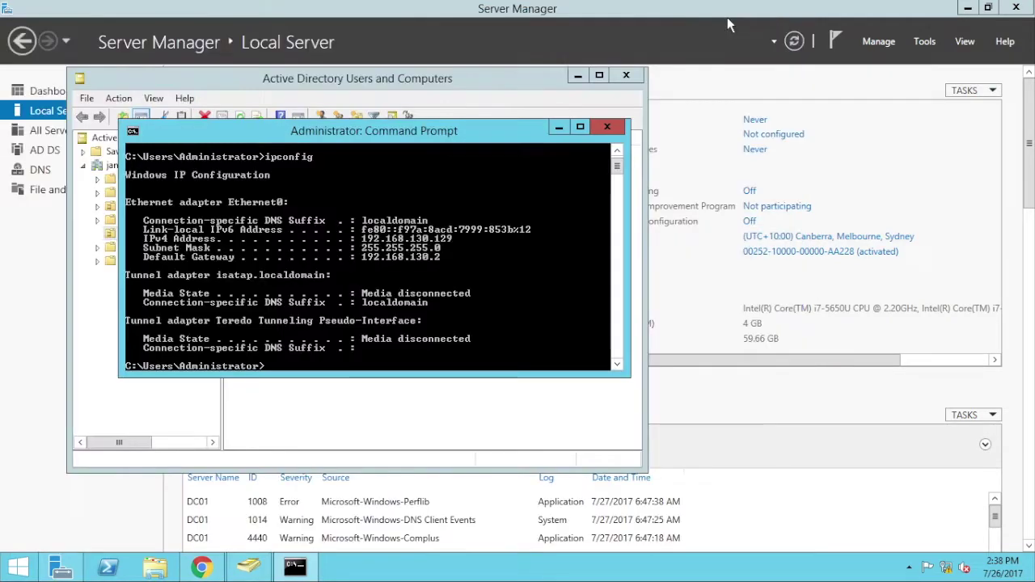
left_click(607, 127)
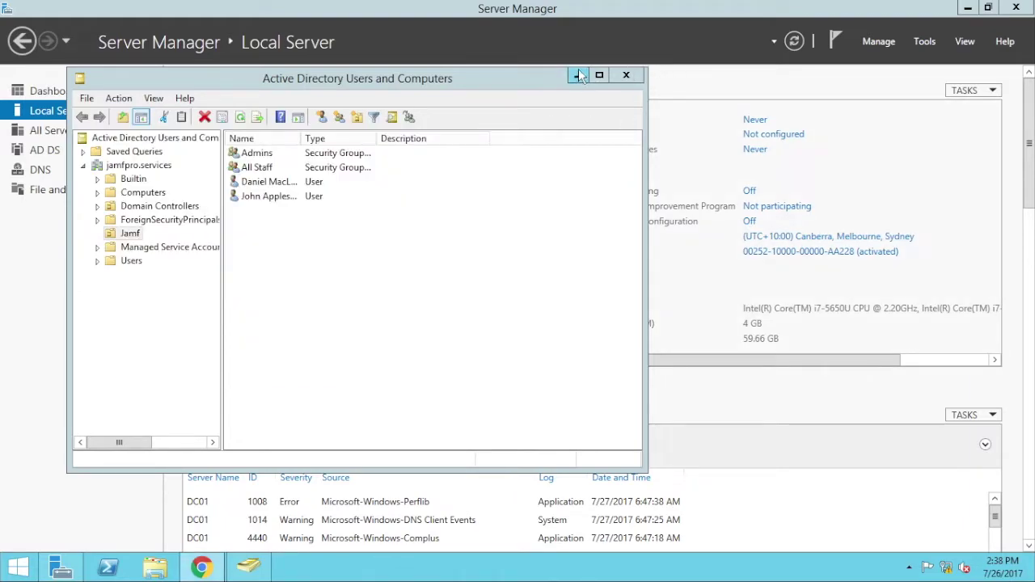
left_click(577, 76)
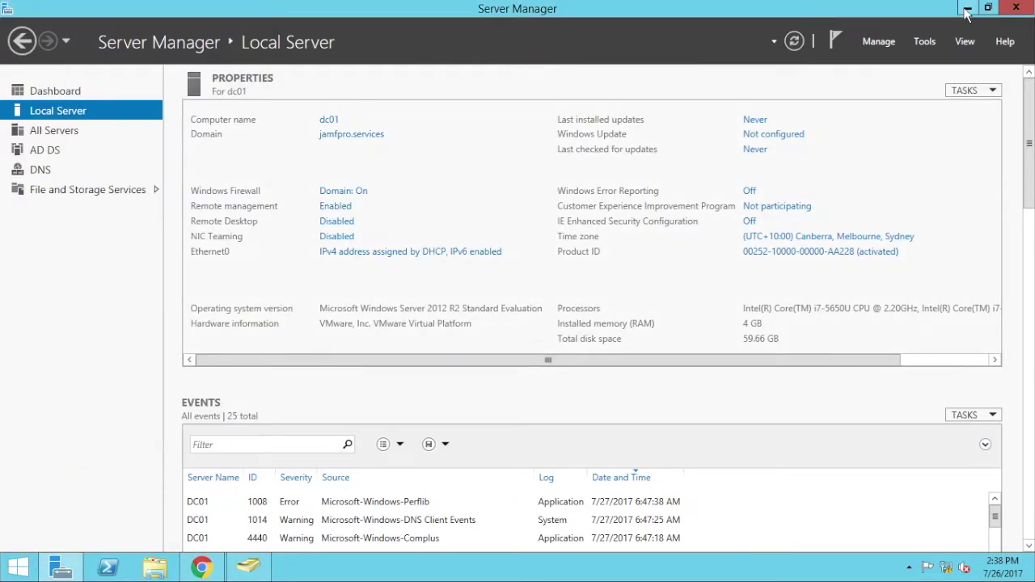
left_click(1015, 8)
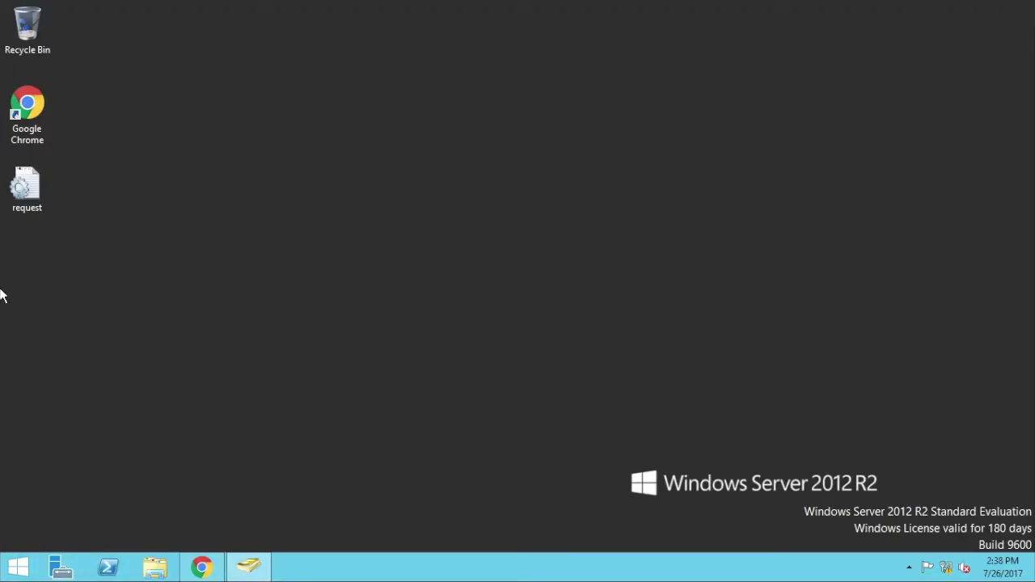
- Open the desktop request.inf file in Notepad
left_click(24, 188)
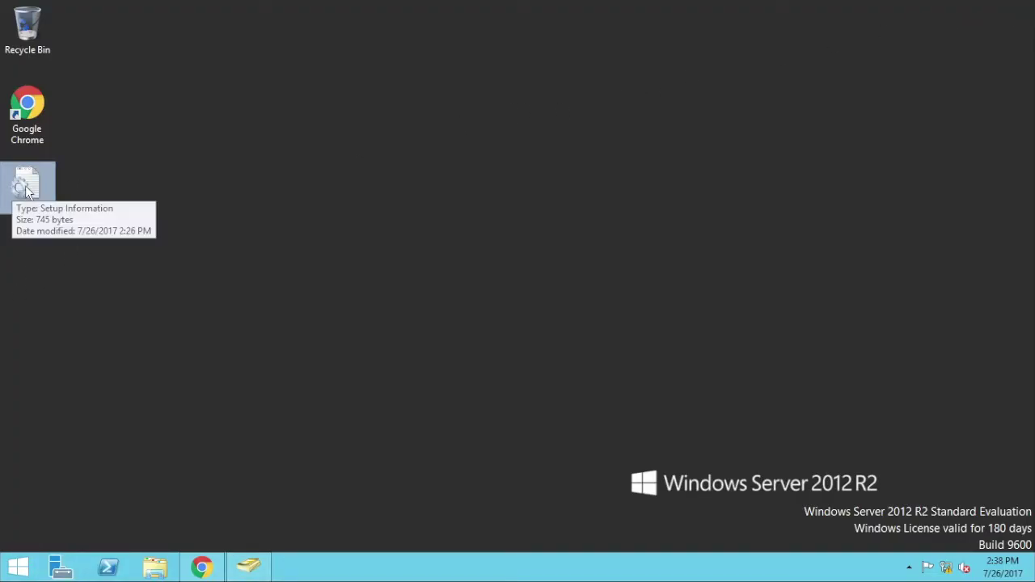
right_click(26, 191)
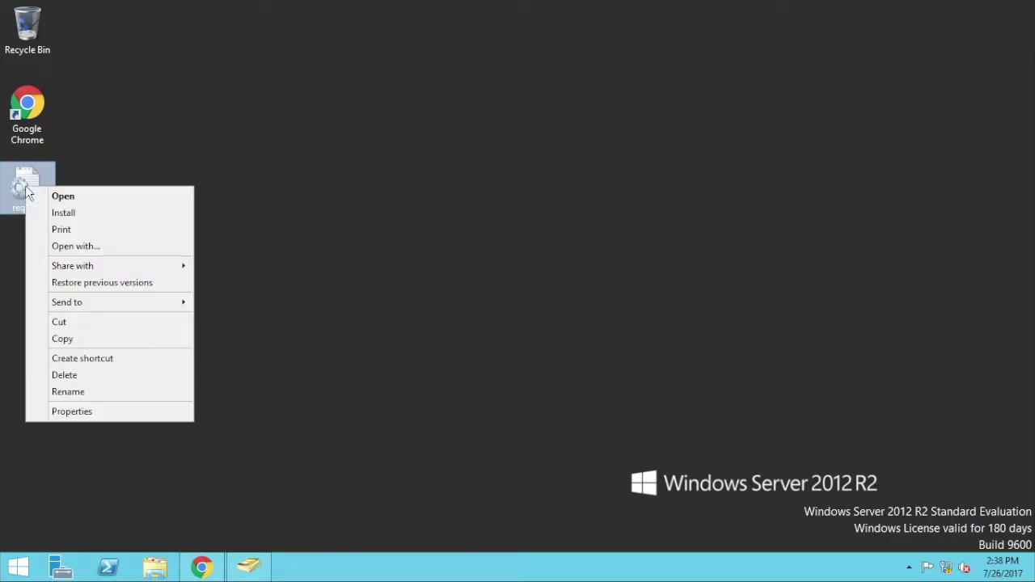
left_click(89, 248)
left_click(467, 257)
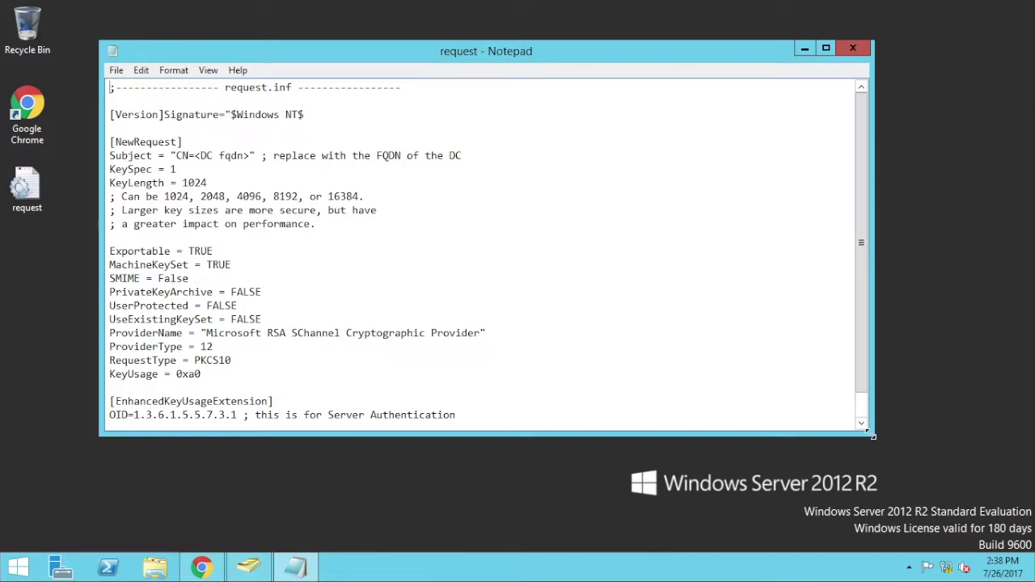
- In request.inf, set Subject CN=dc01.jamfpro.services and KeyLength 2048, then save the file
left_click_drag(871, 435, 873, 469)
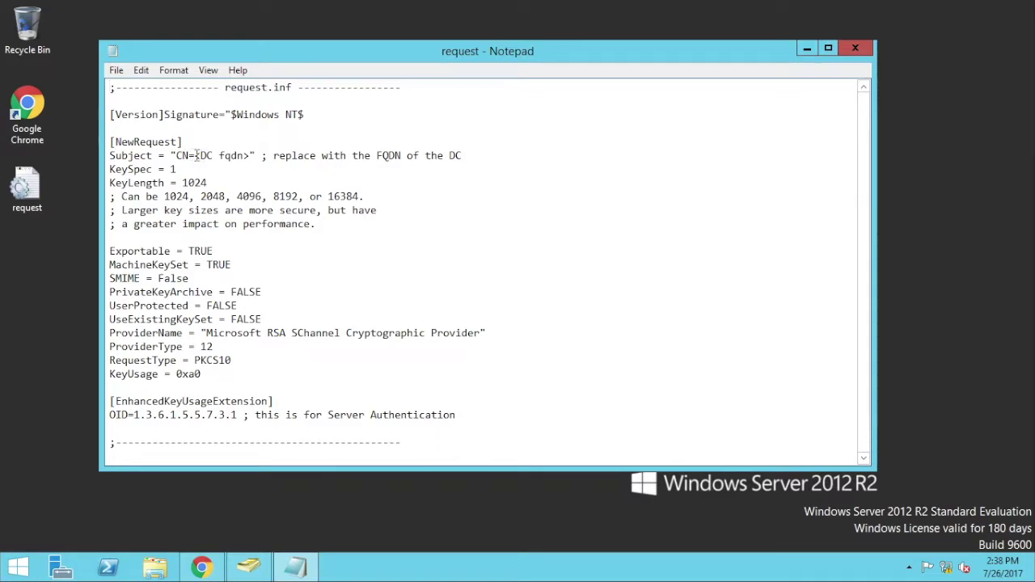
left_click_drag(195, 155, 252, 155)
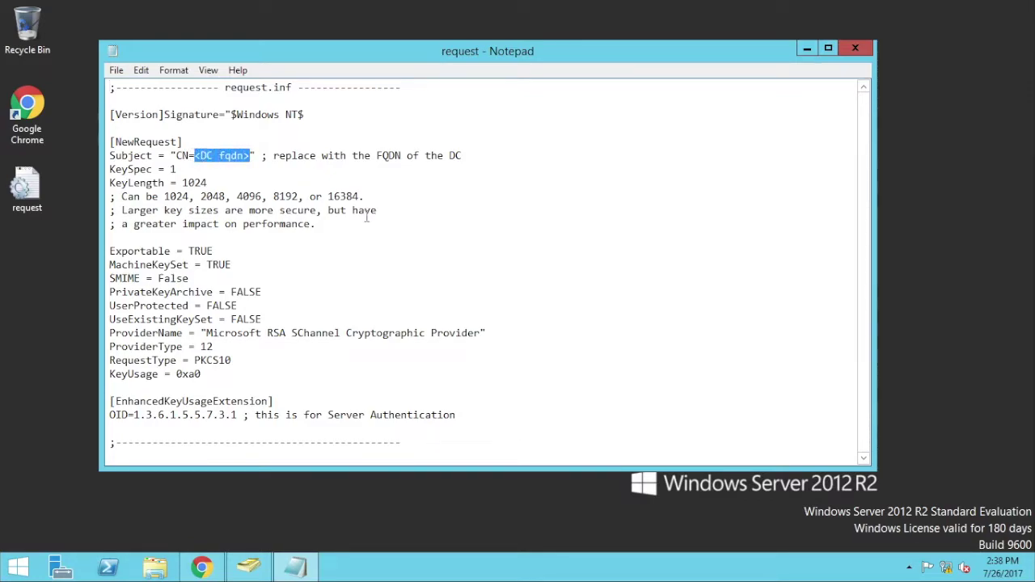
type("dc01.")
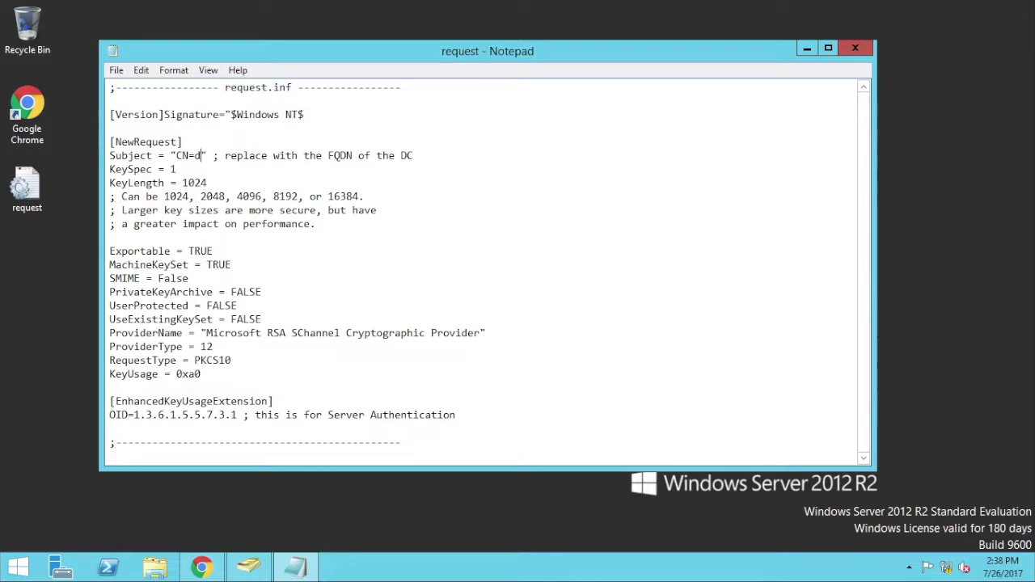
type("jamfpro.ser")
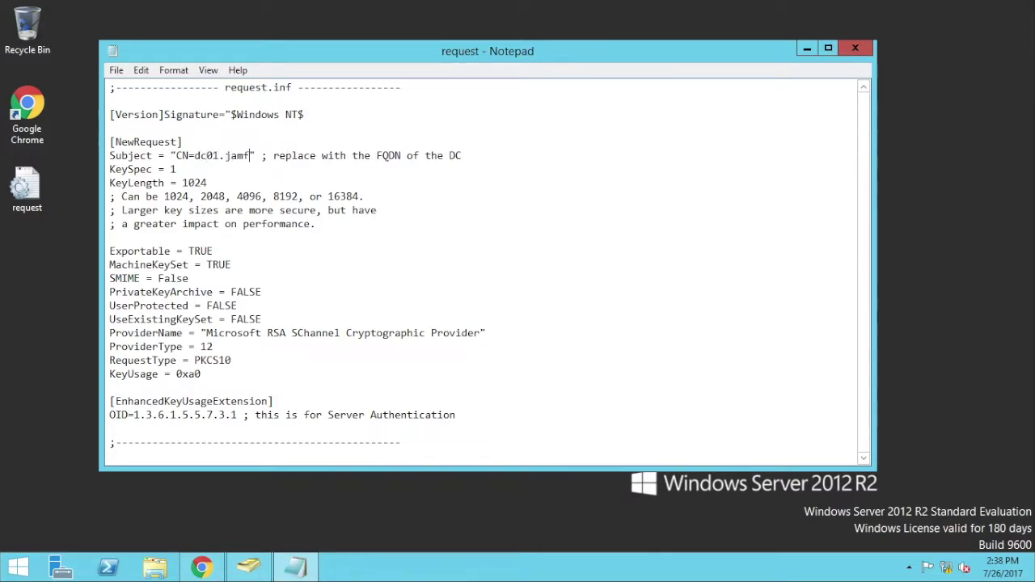
type("vices")
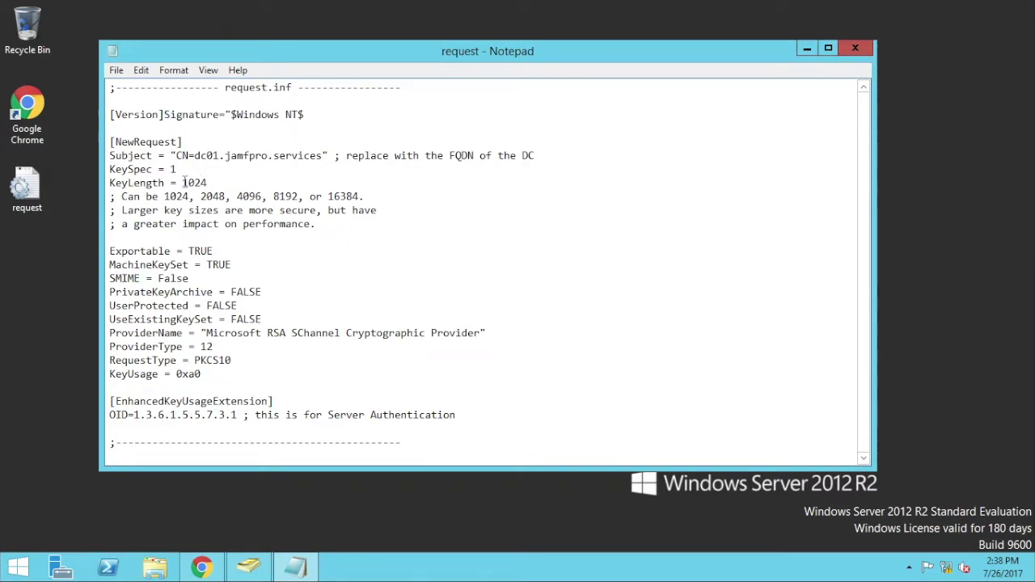
left_click_drag(184, 181, 204, 184)
left_click(254, 177)
key("BackSpace")
key("BackSpace")
key("BackSpace")
key("BackSpace")
type("2")
left_click(115, 70)
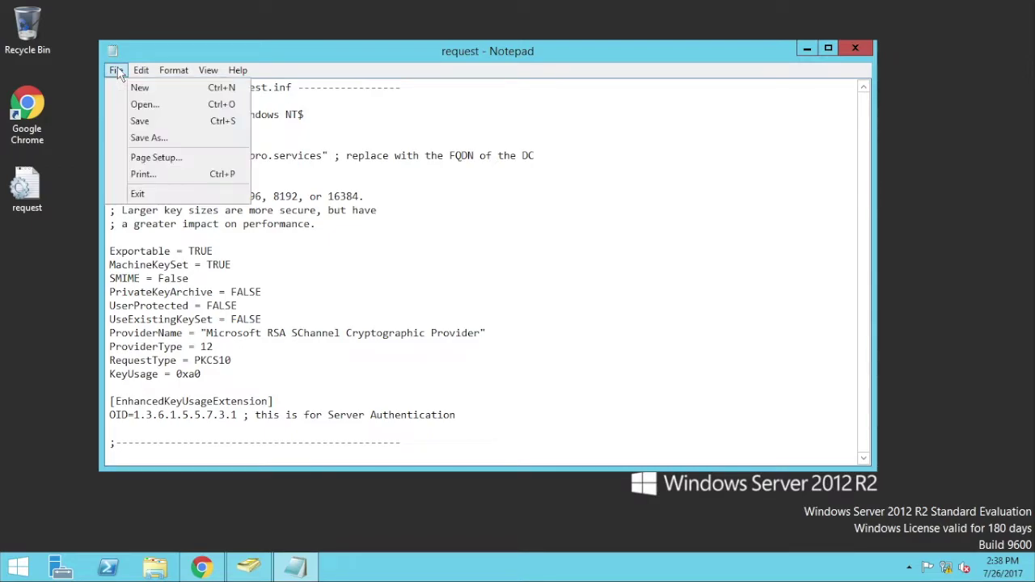
left_click(116, 117)
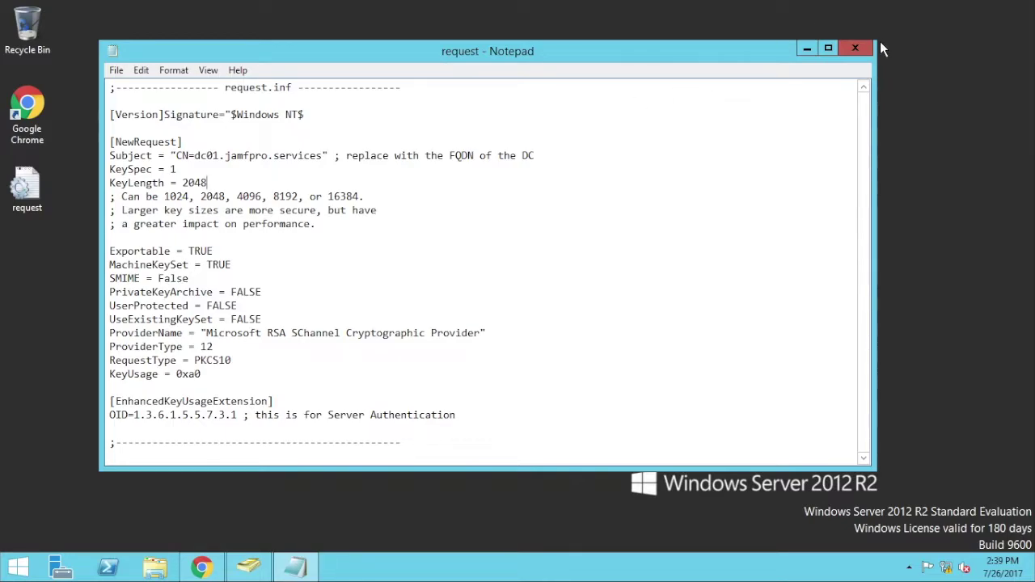
- Run certreq -new request.inf request.req from an administrator Command Prompt in Desktop
left_click(857, 50)
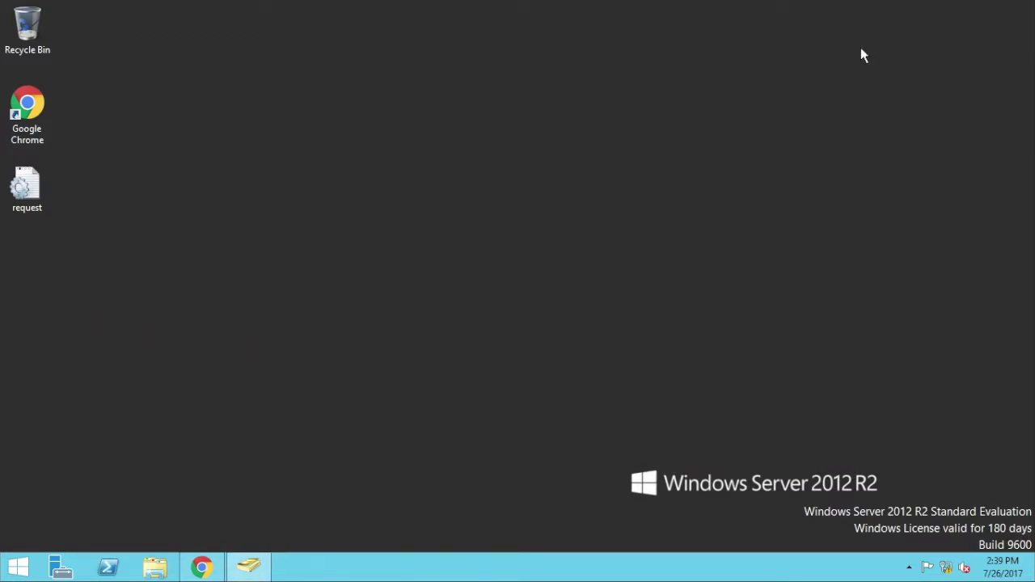
left_click(154, 567)
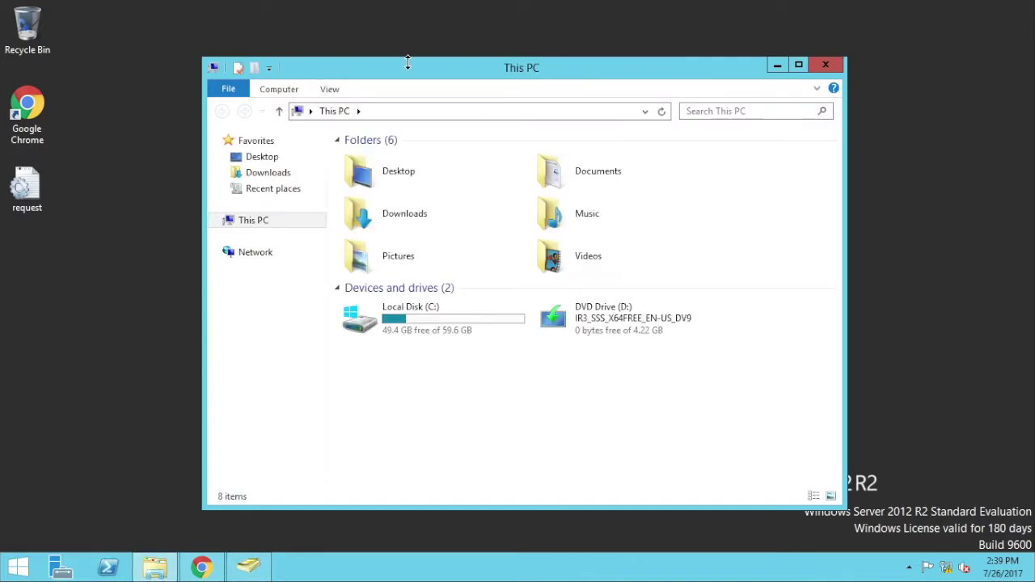
left_click_drag(410, 62, 356, 60)
left_click(226, 159)
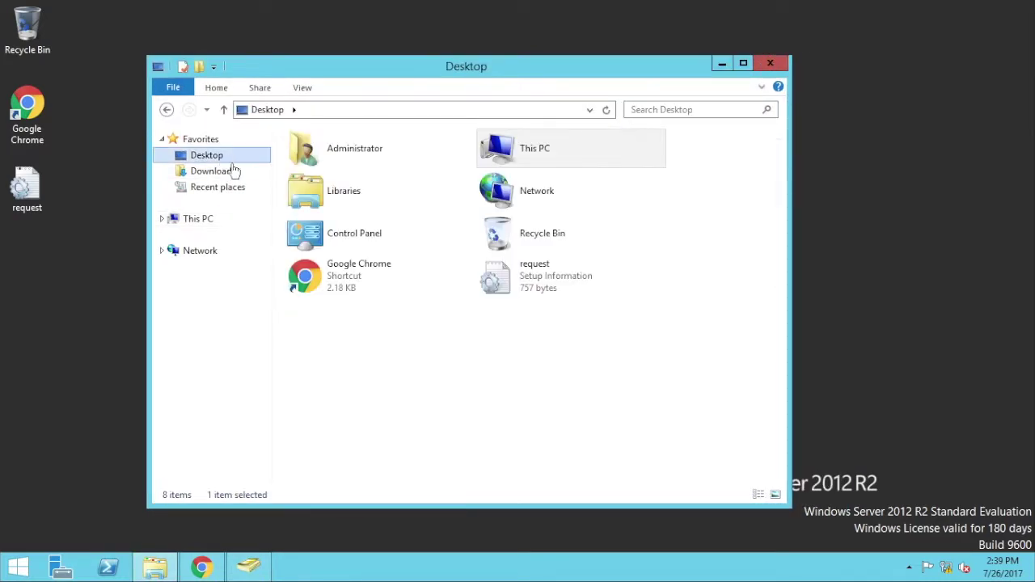
left_click(171, 89)
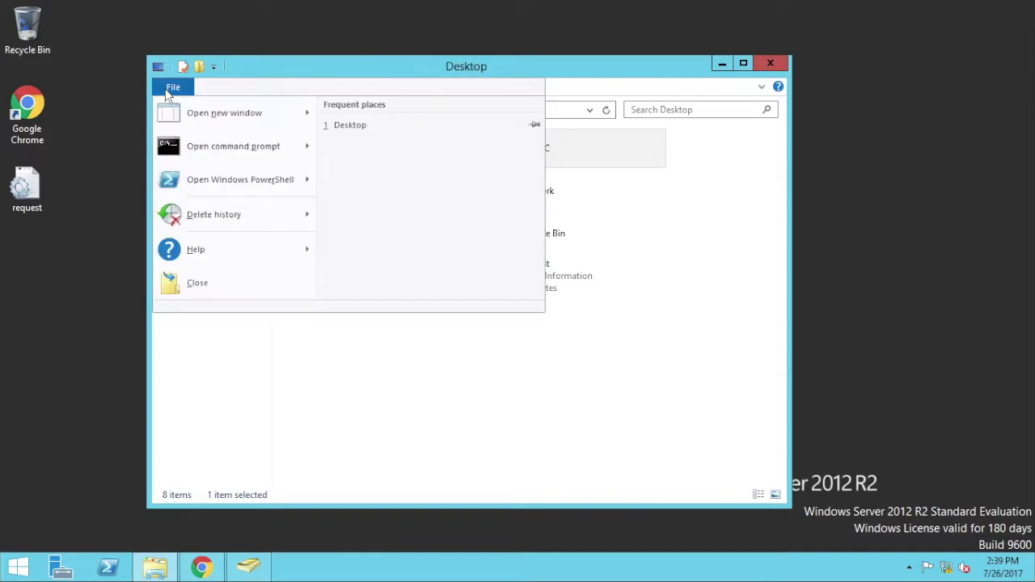
mouse_move(218, 146)
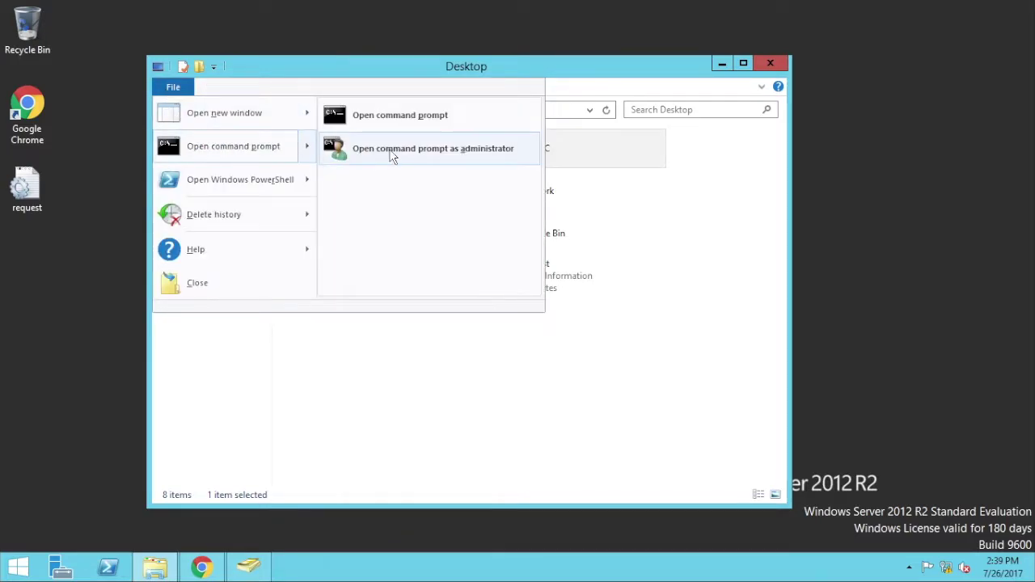
left_click(391, 152)
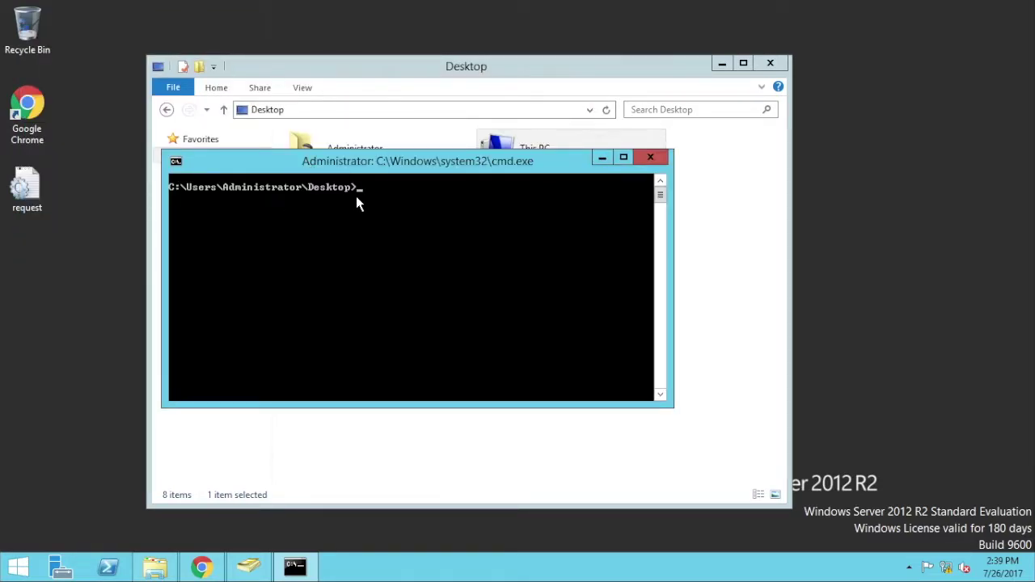
type("certreq -new request.inf")
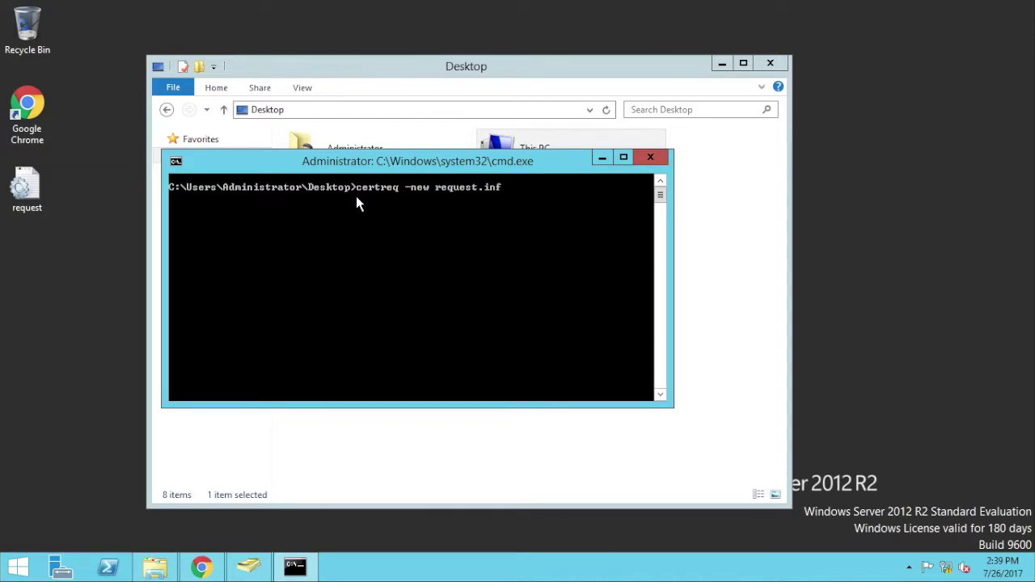
type(" request.req")
key("Return")
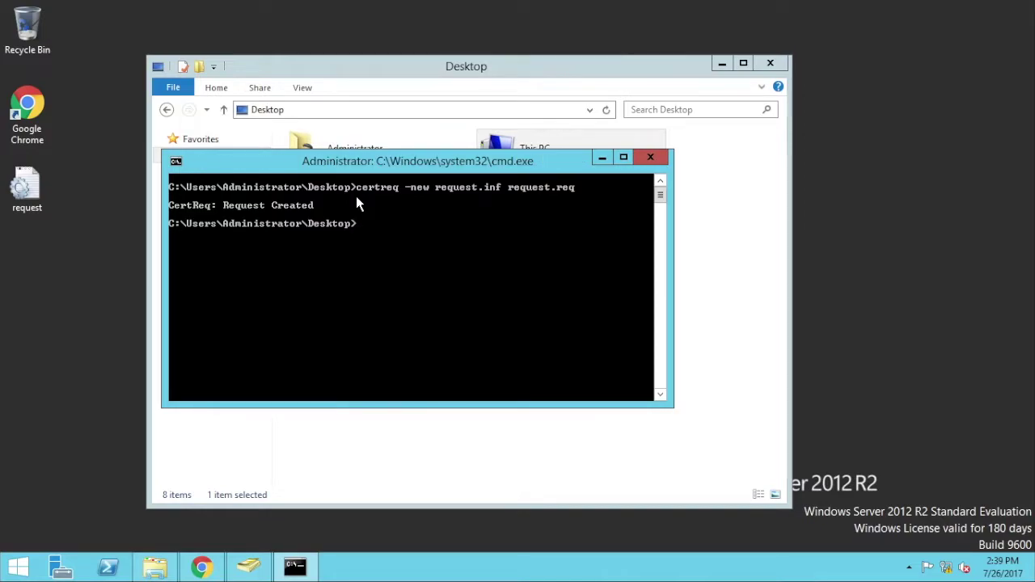
- Open the generated request.req in Notepad to view the base64 request
left_click(29, 269)
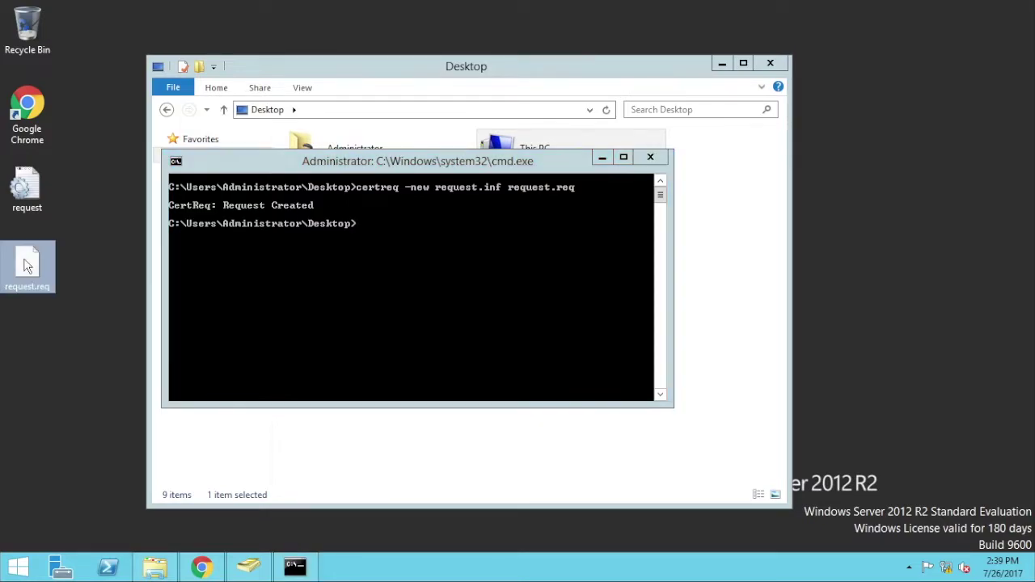
right_click(30, 271)
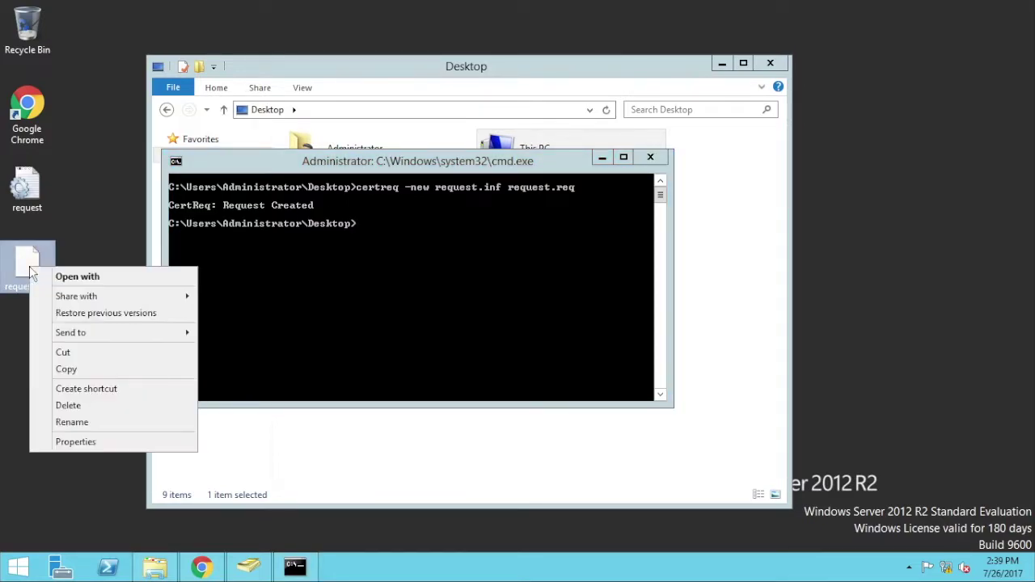
left_click(76, 277)
left_click(455, 207)
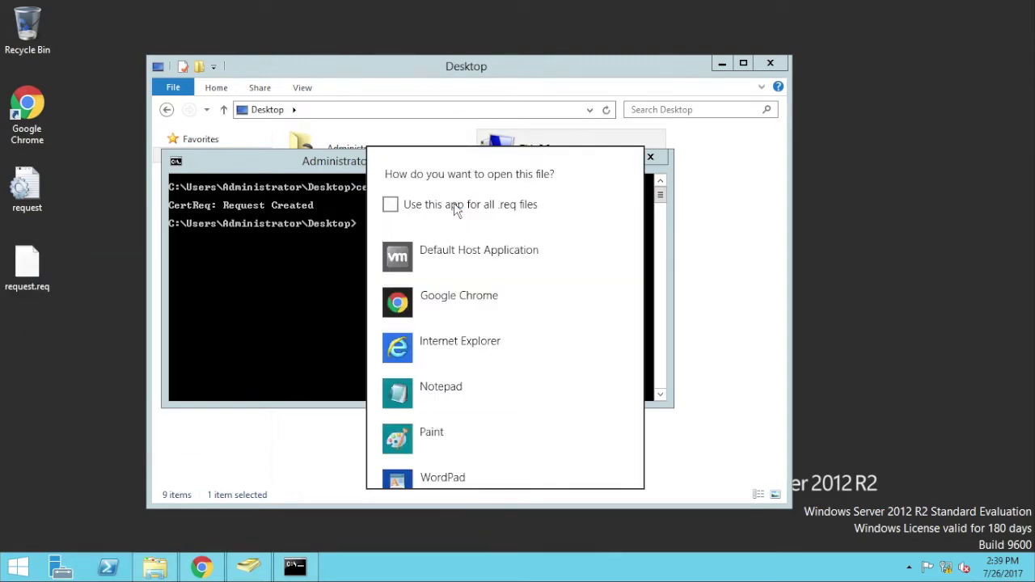
left_click(411, 408)
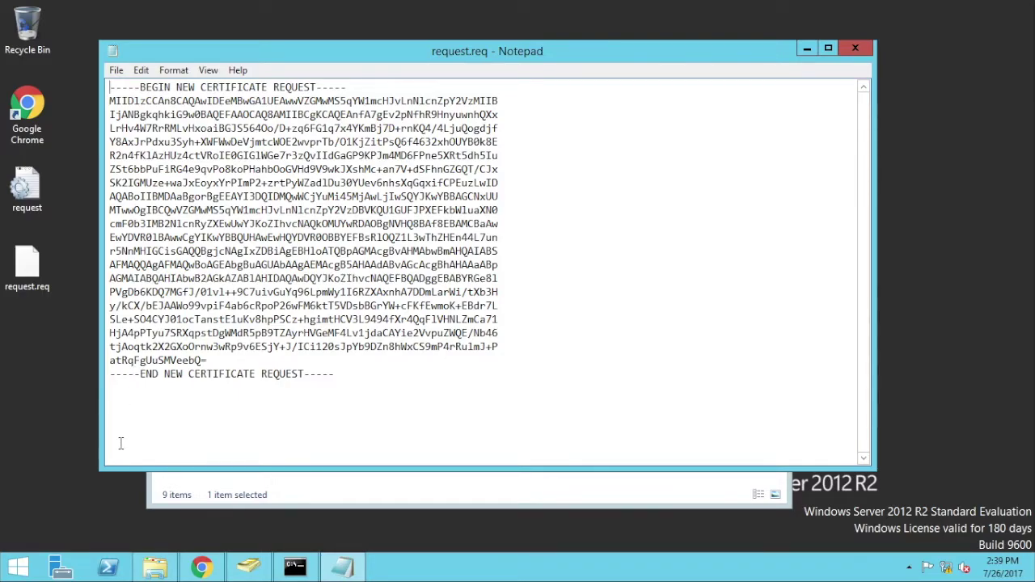
- Bring Chrome forward and search Google for 'comodo ssl free' in a new tab
left_click(202, 568)
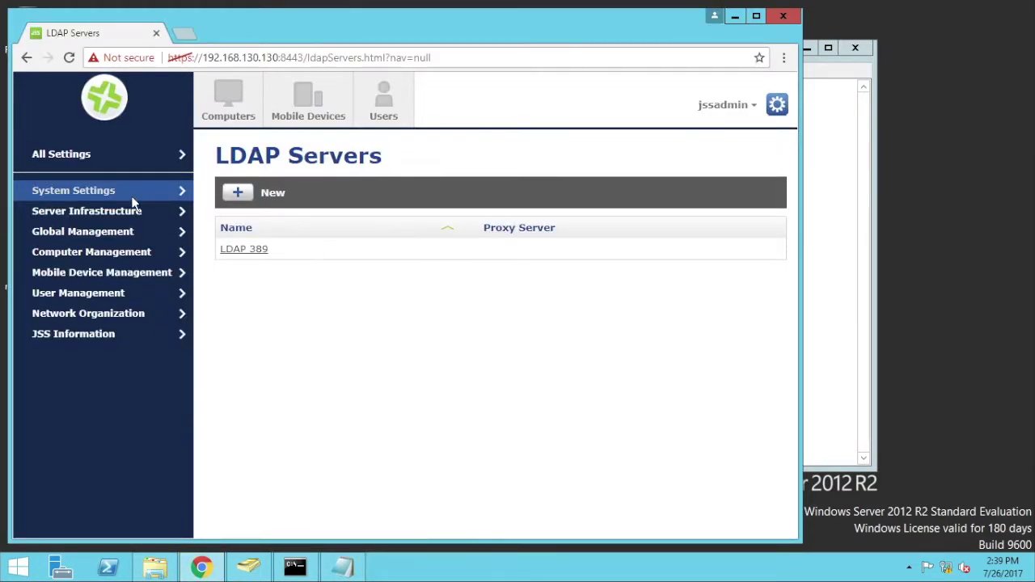
left_click(83, 232)
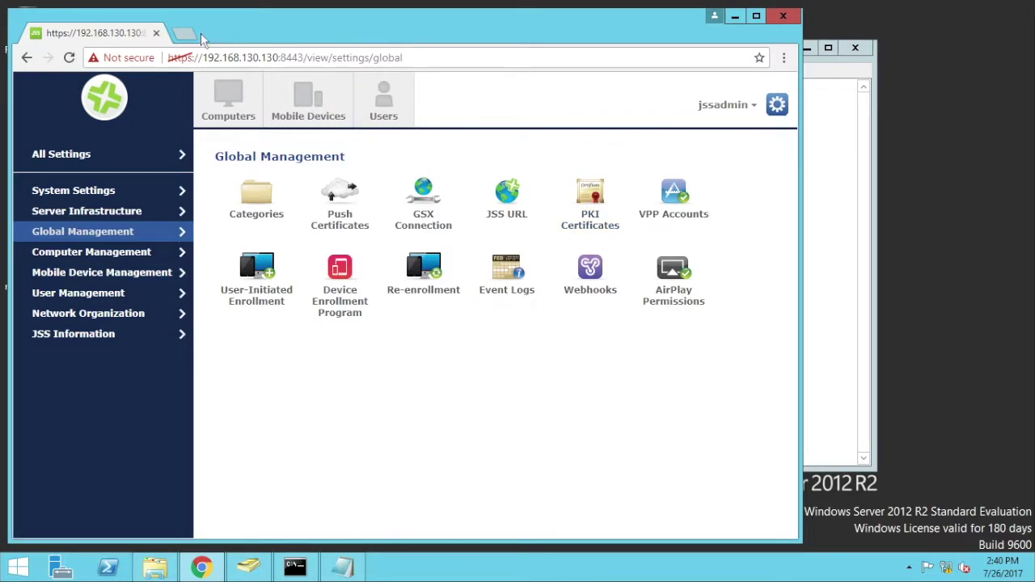
left_click(69, 191)
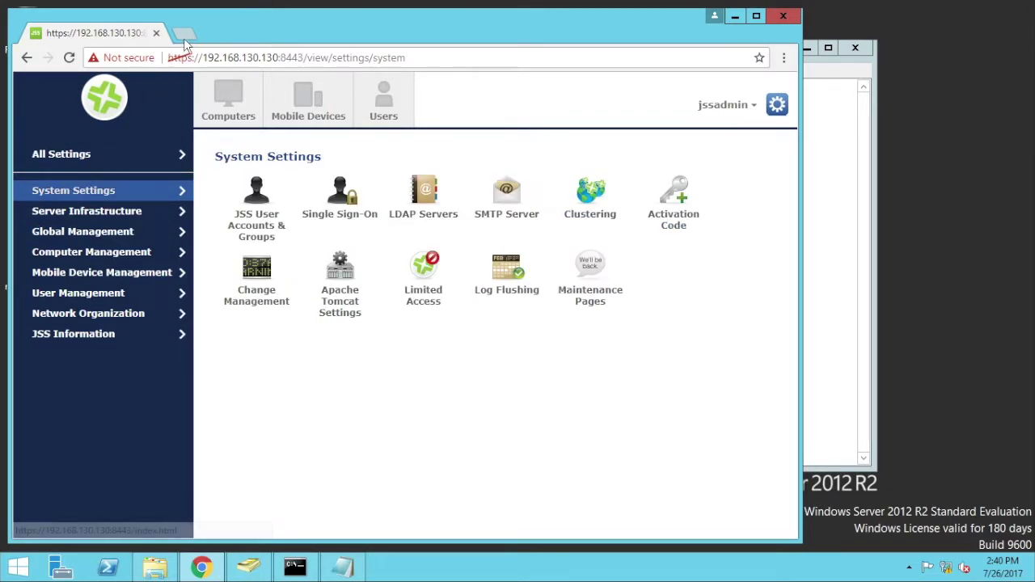
left_click(185, 35)
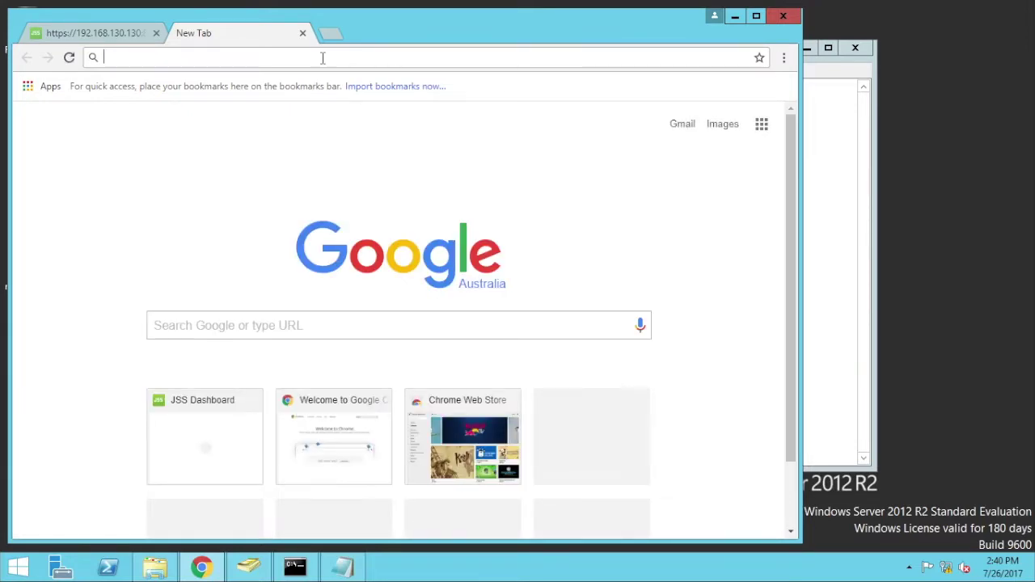
type("comod")
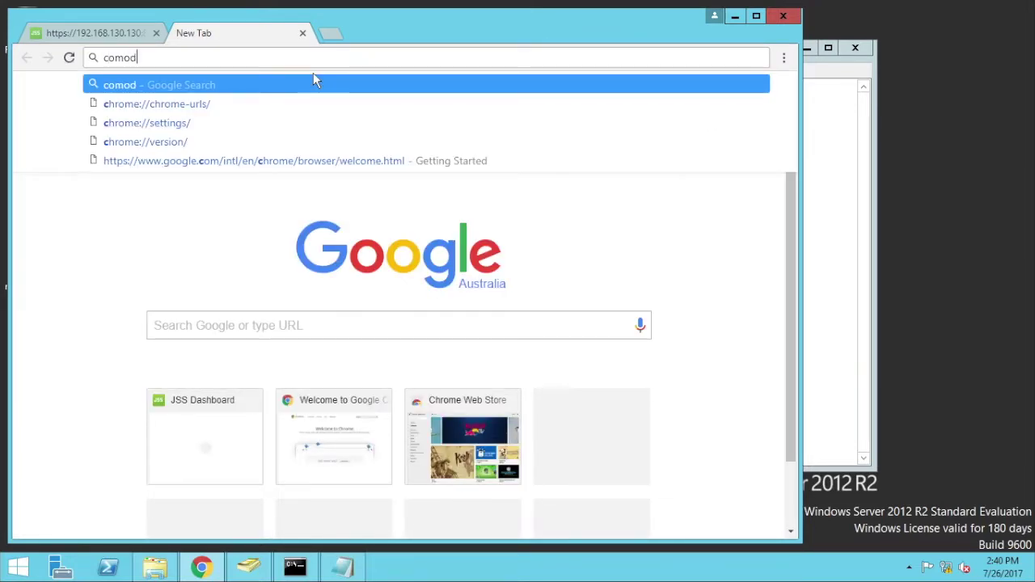
type("o ssl ")
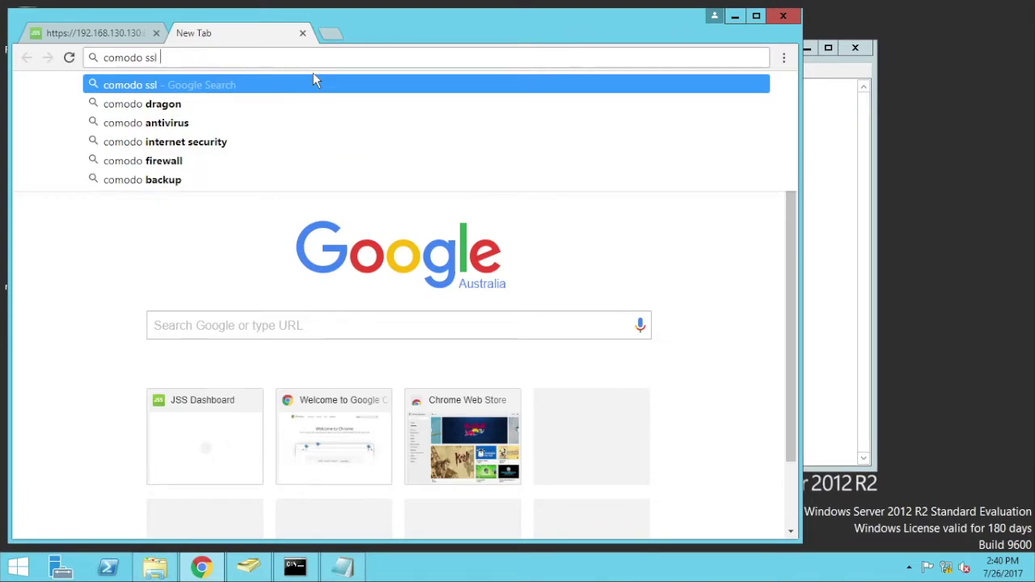
type("free")
key("Return")
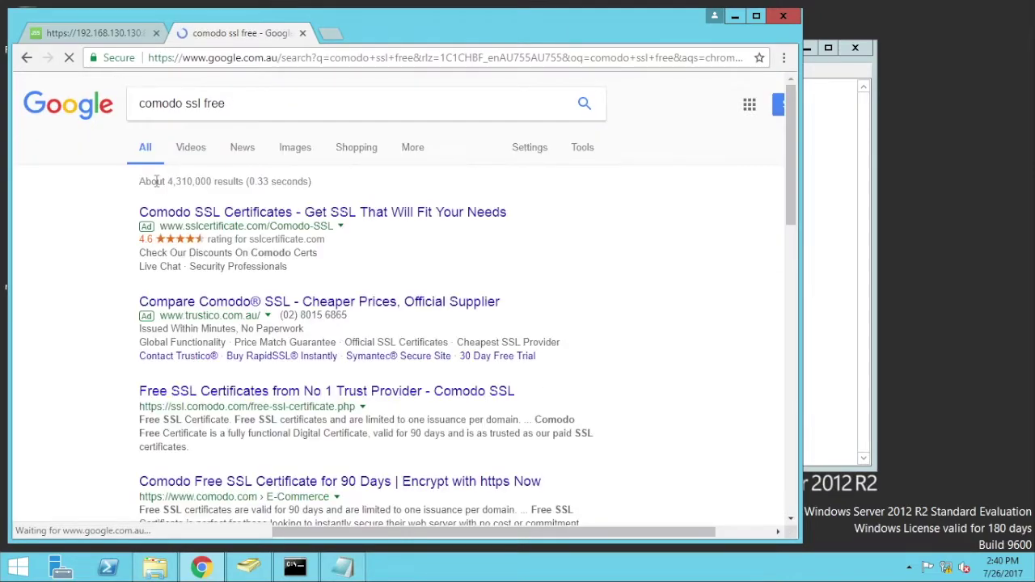
- Open Comodo's Free SSL certificate signup page, then view the dc01 local server properties in Server Manager
left_click(232, 395)
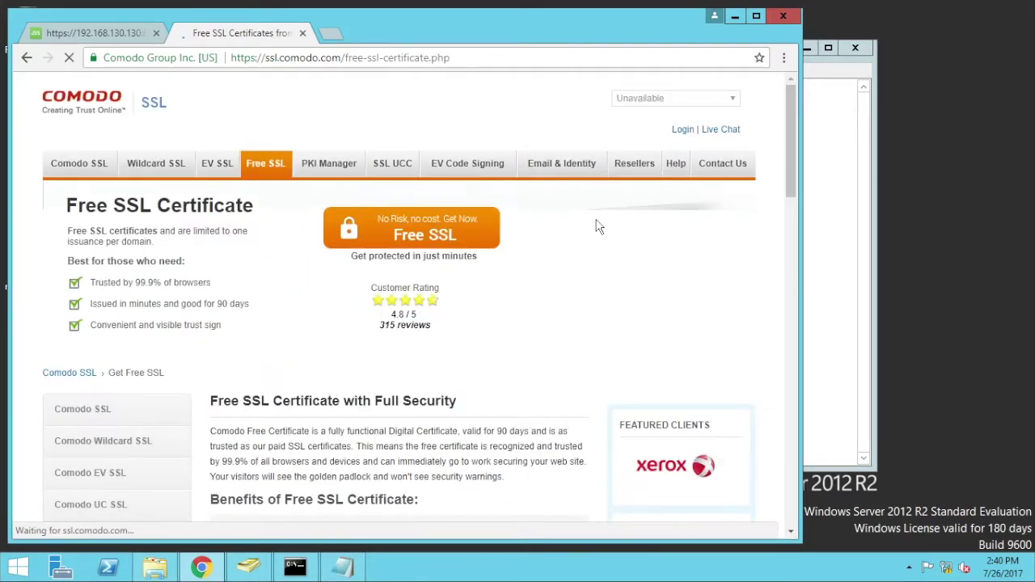
left_click(442, 225)
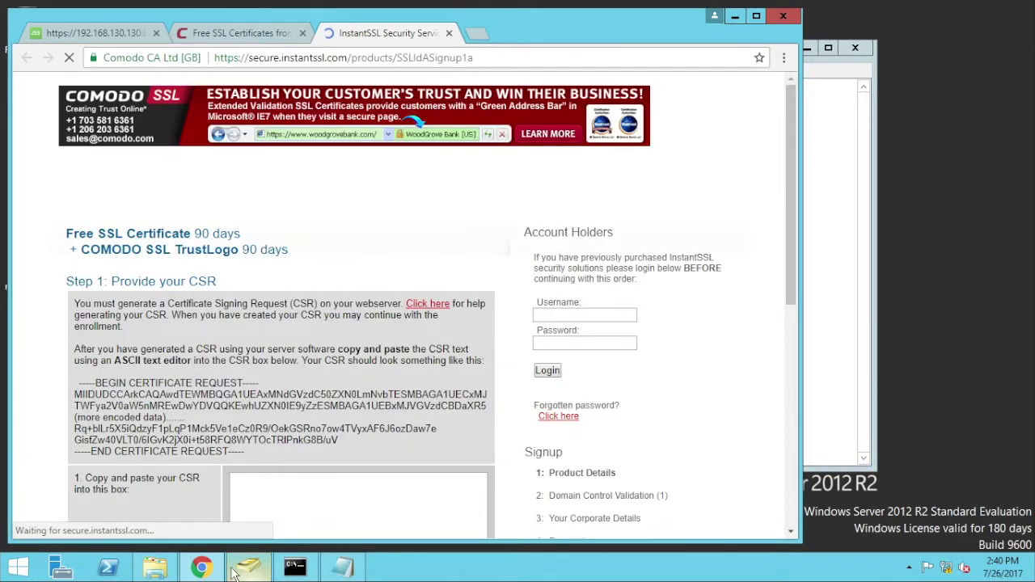
left_click(71, 569)
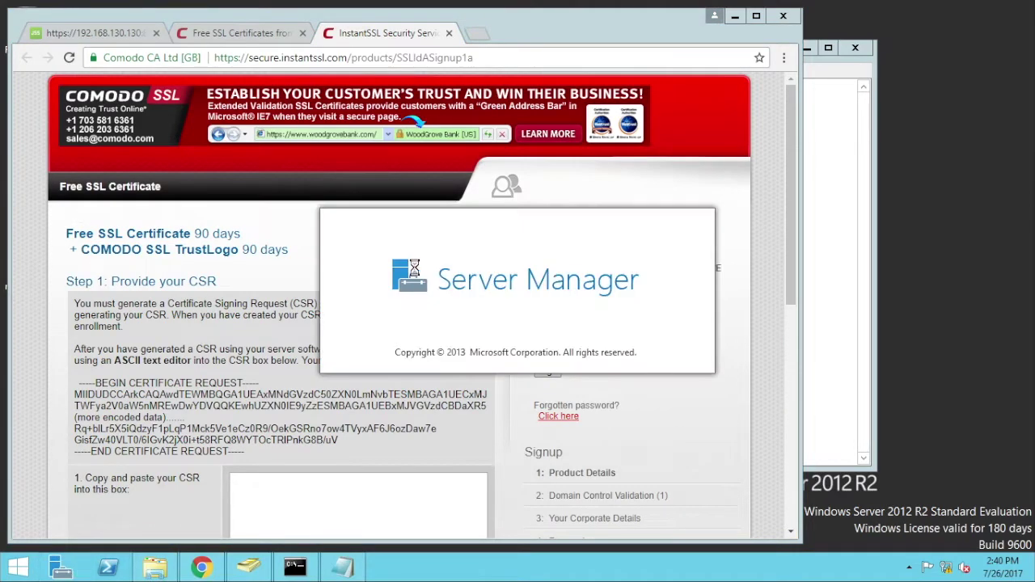
left_click(57, 116)
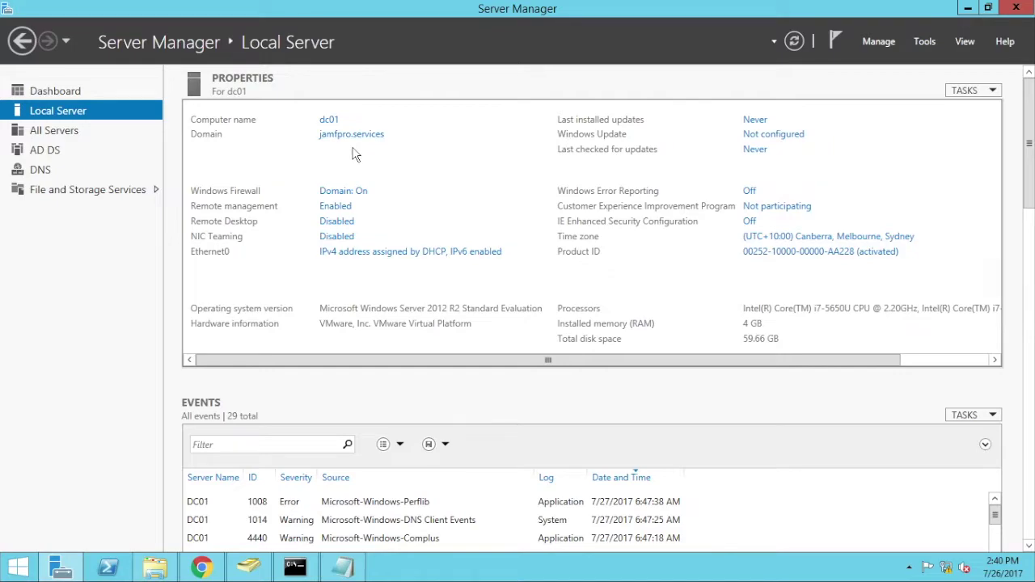
- Copy the full certificate request text from request.req in Notepad
left_click(968, 8)
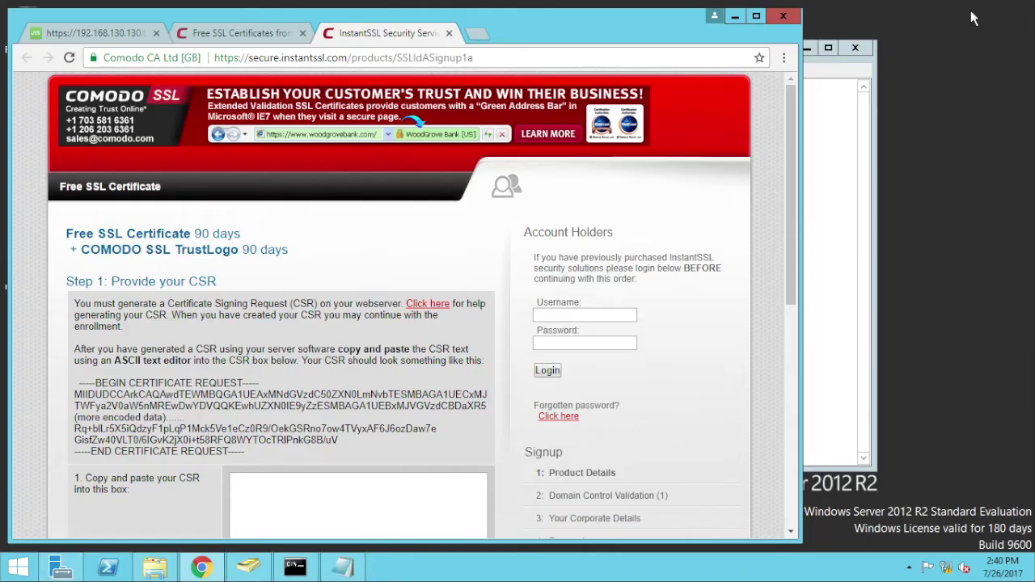
left_click_drag(793, 175, 793, 236)
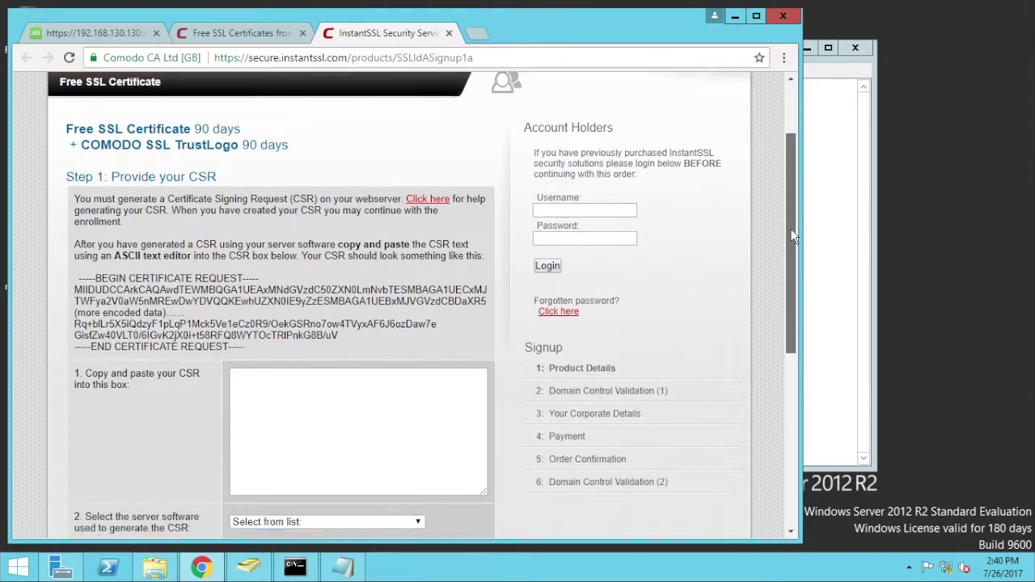
scroll(788, 247, "down", 2)
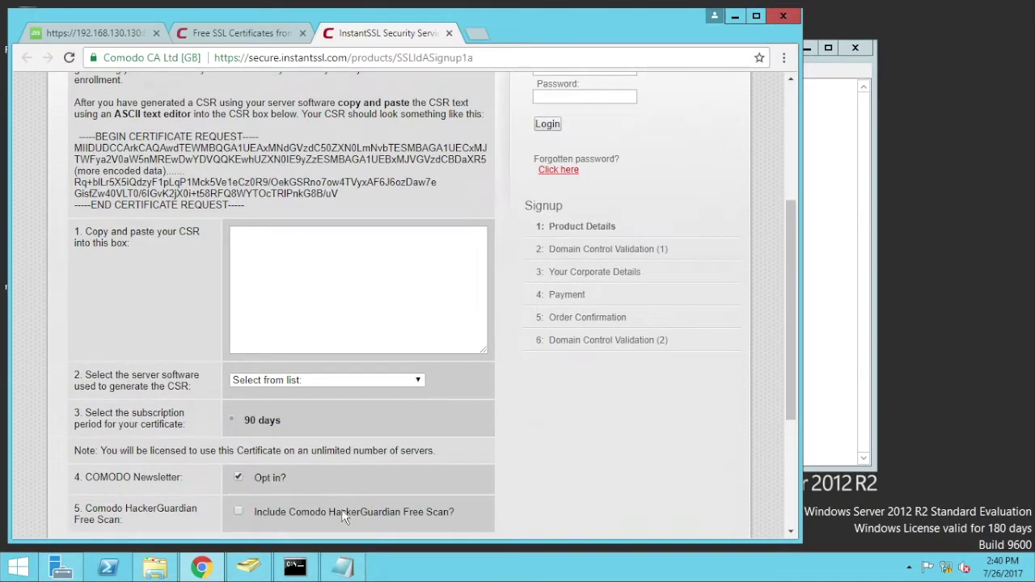
left_click(343, 567)
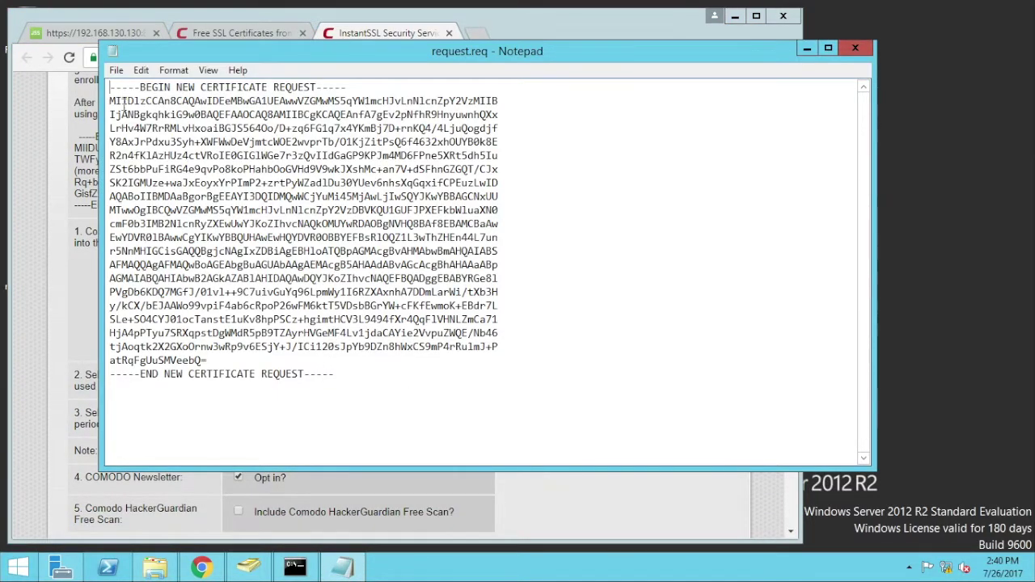
left_click_drag(110, 85, 331, 373)
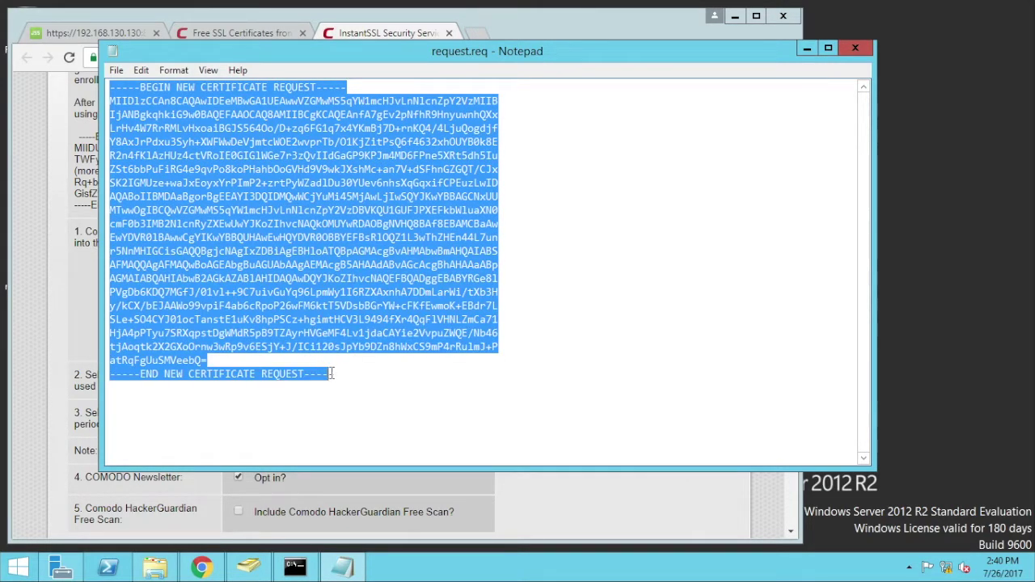
right_click(232, 212)
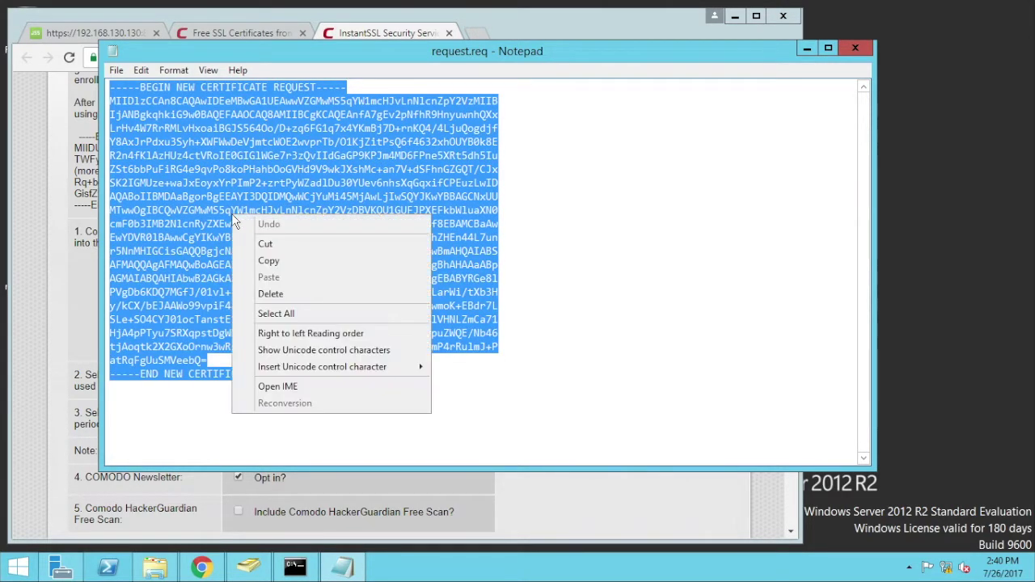
left_click(267, 261)
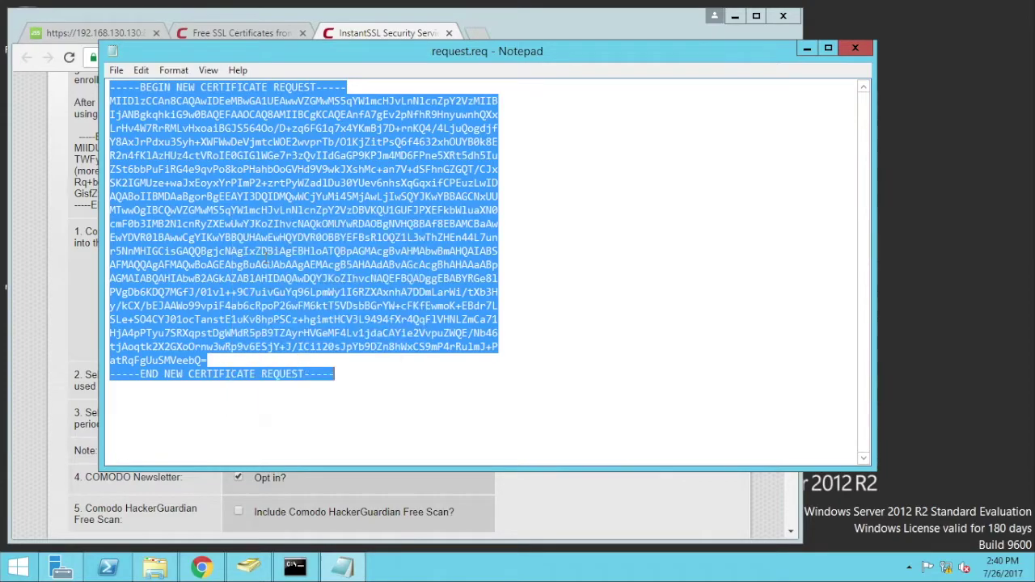
left_click(855, 49)
- Paste the CSR, choose Microsoft IIS 7.x and later, opt out of the newsletter, and continue
right_click(319, 305)
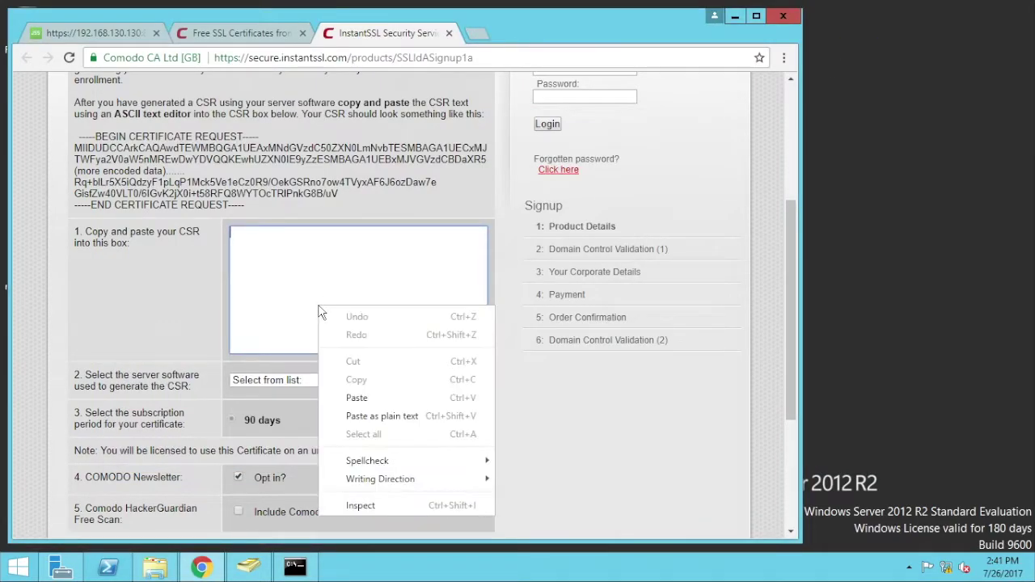
left_click(342, 405)
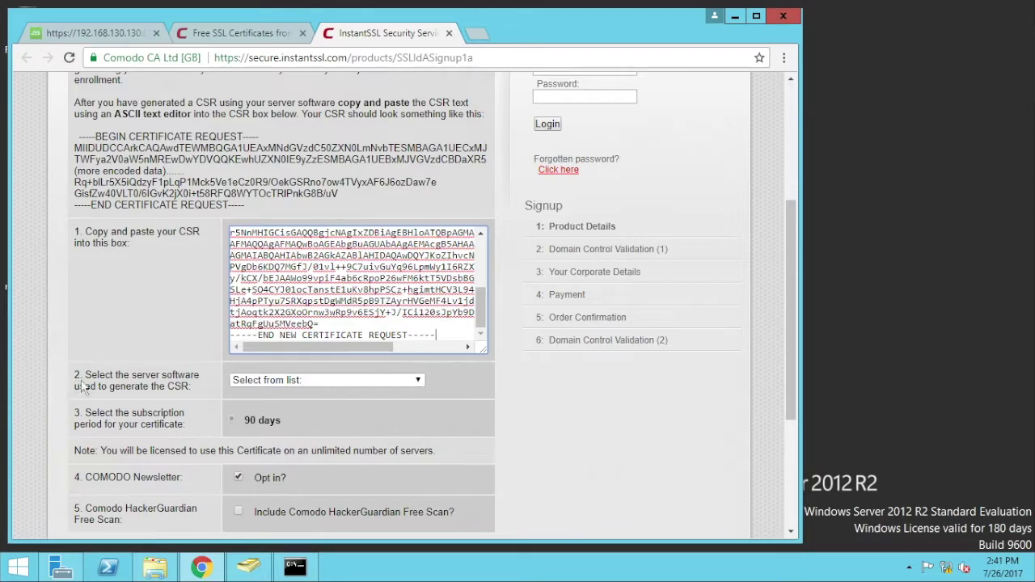
left_click(291, 379)
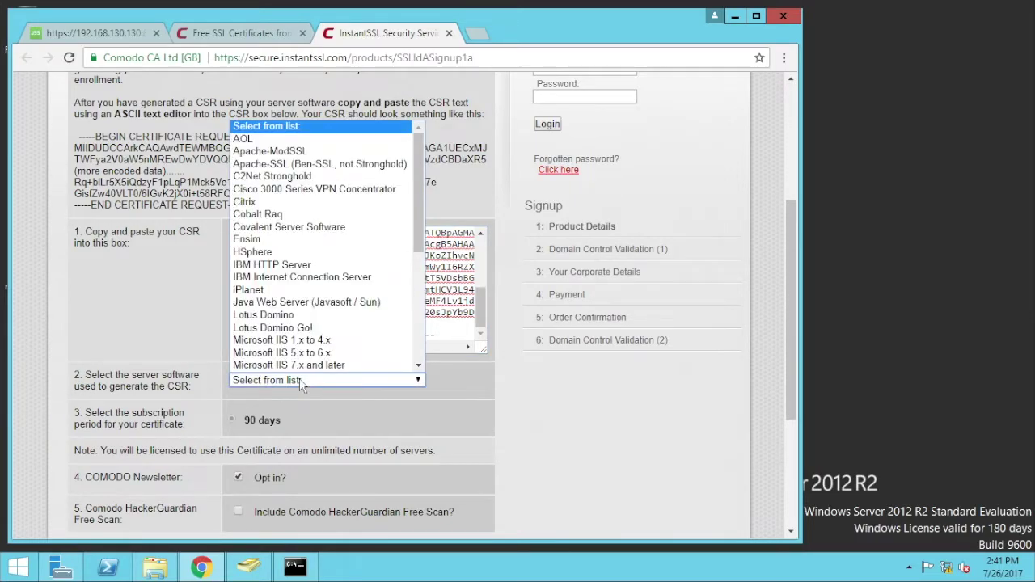
left_click(320, 363)
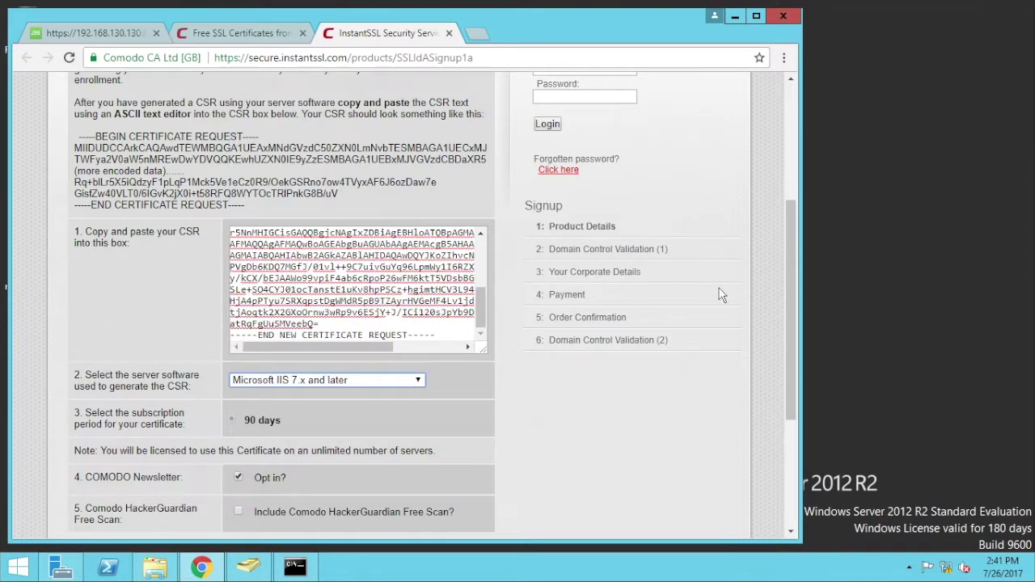
left_click_drag(790, 283, 780, 376)
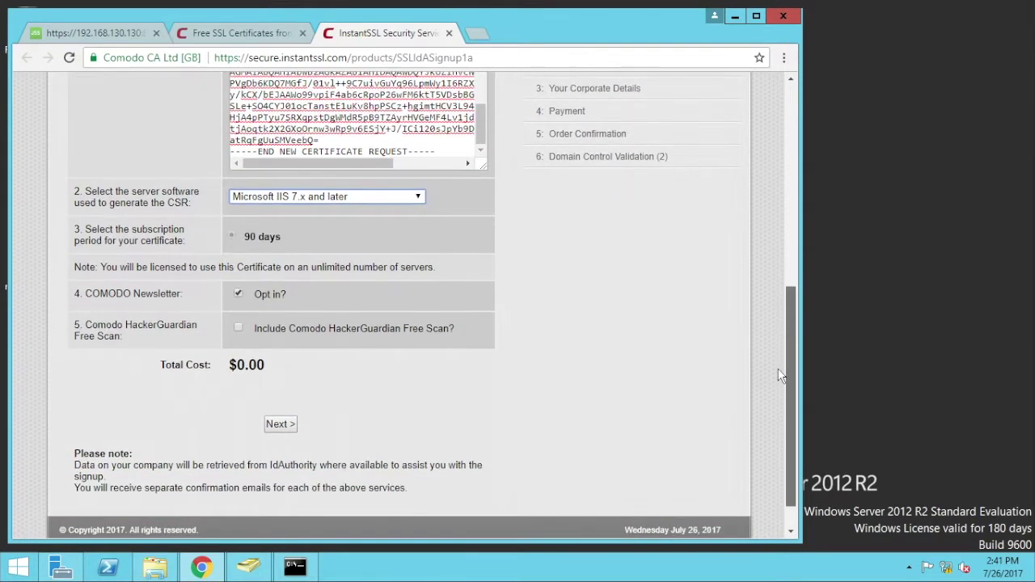
left_click(238, 296)
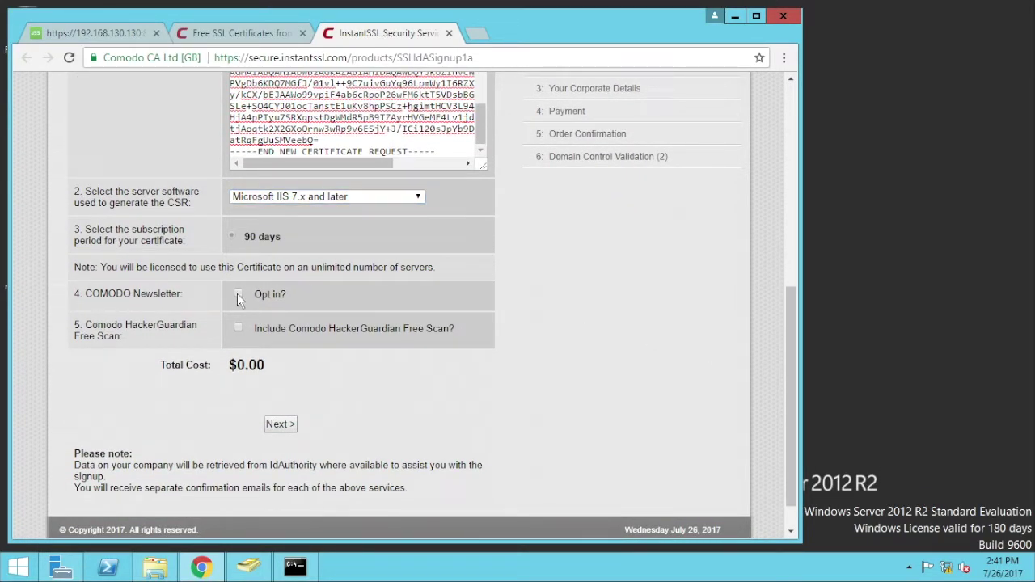
left_click(288, 427)
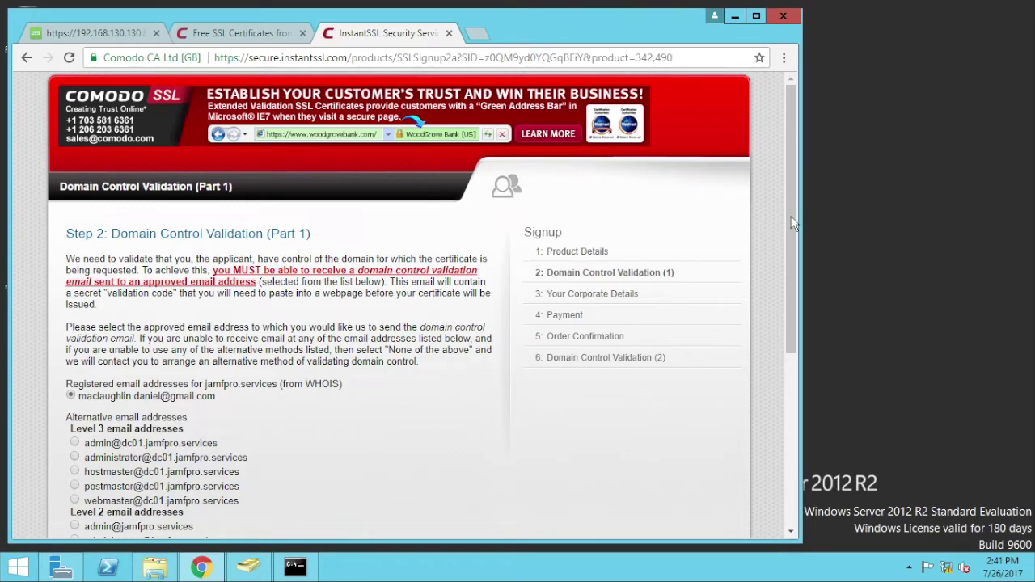
- Send domain validation to the administrator address and continue, briefly checking the server's local properties
left_click_drag(791, 217, 781, 359)
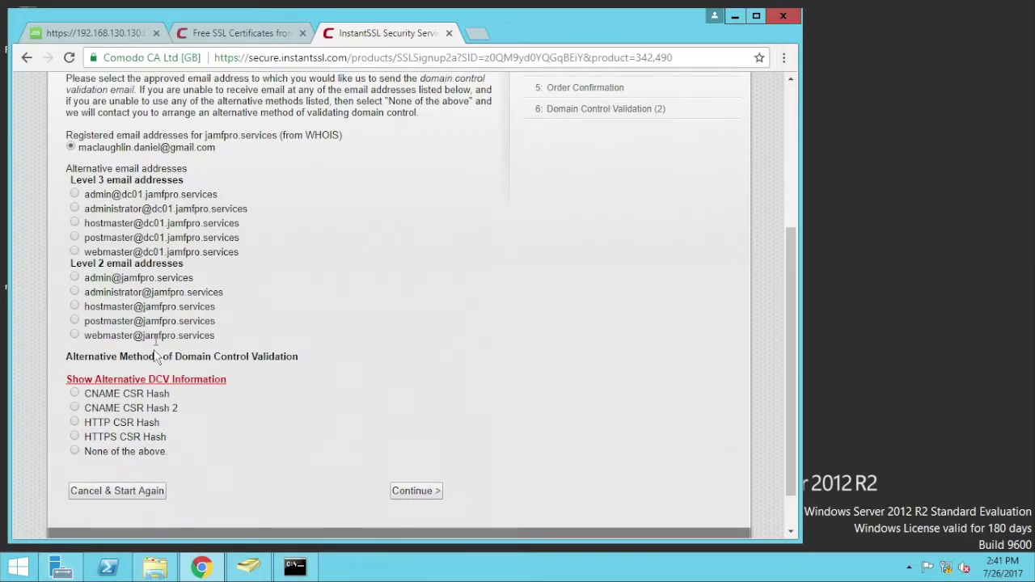
left_click(74, 292)
left_click(415, 491)
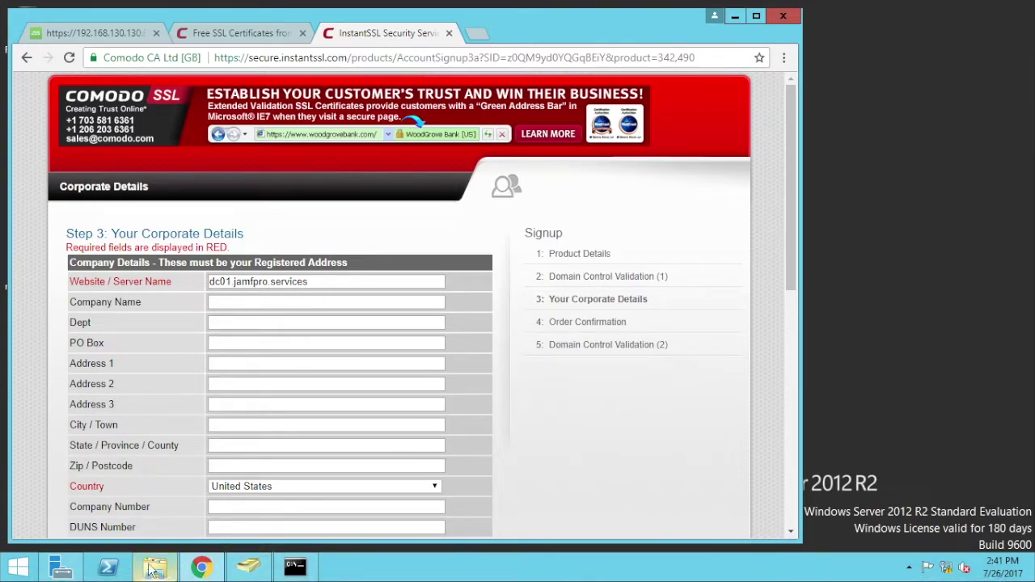
left_click(61, 568)
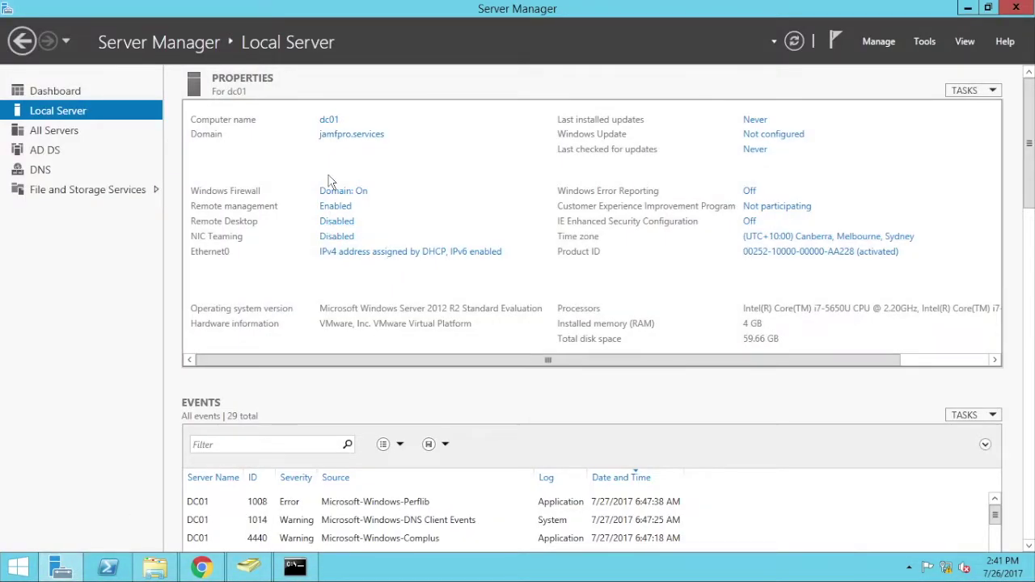
left_click(967, 8)
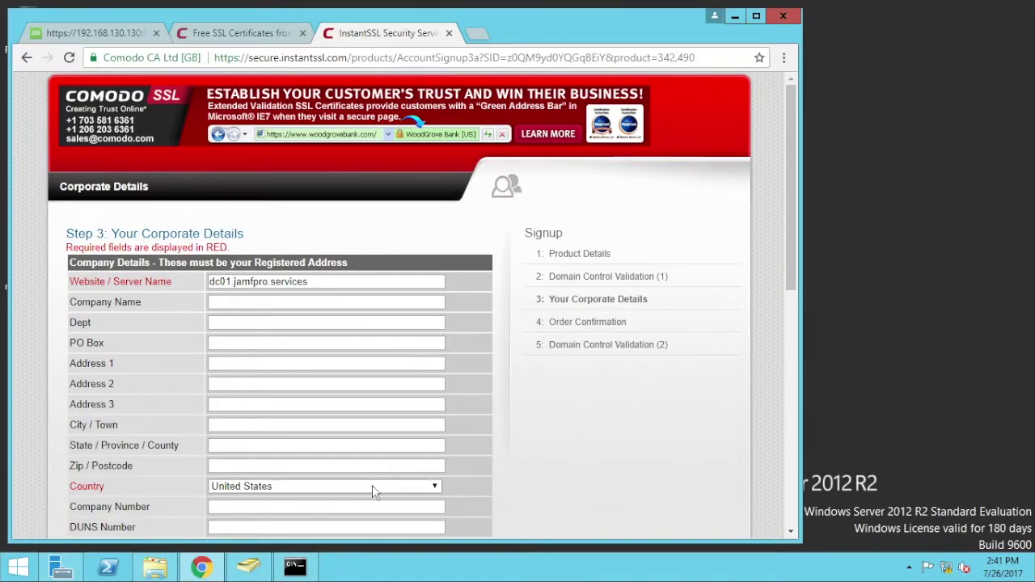
left_click_drag(789, 252, 789, 355)
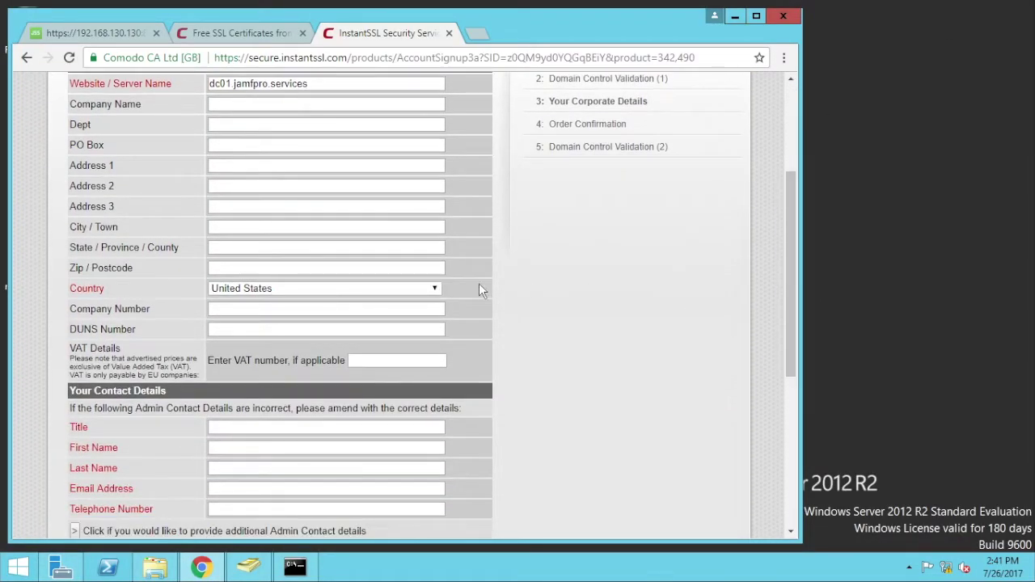
- Set the corporate details country to Australia
left_click(419, 284)
key("t")
scroll(436, 334, "up", 20)
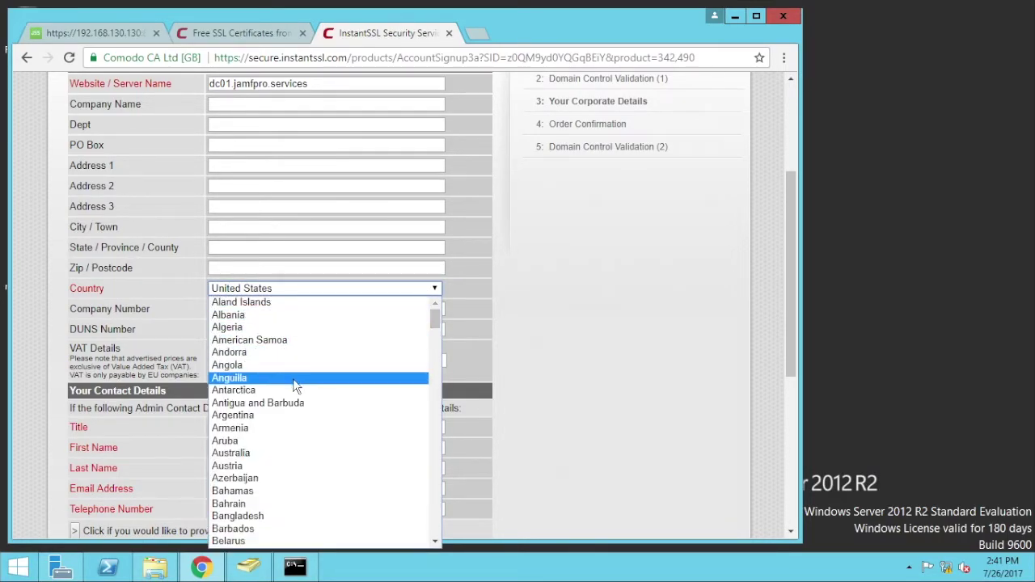
left_click(257, 452)
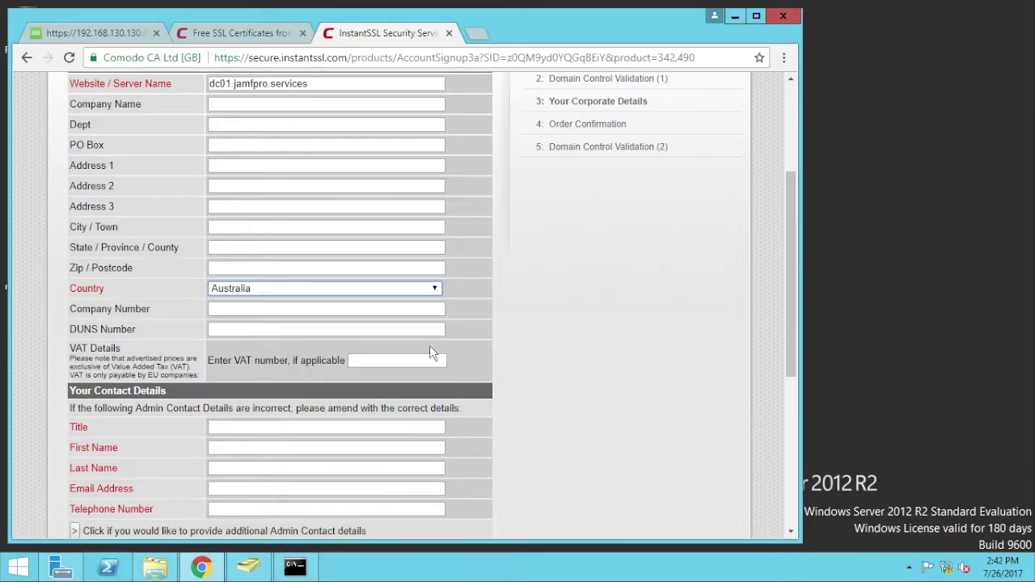
left_click_drag(781, 260, 785, 334)
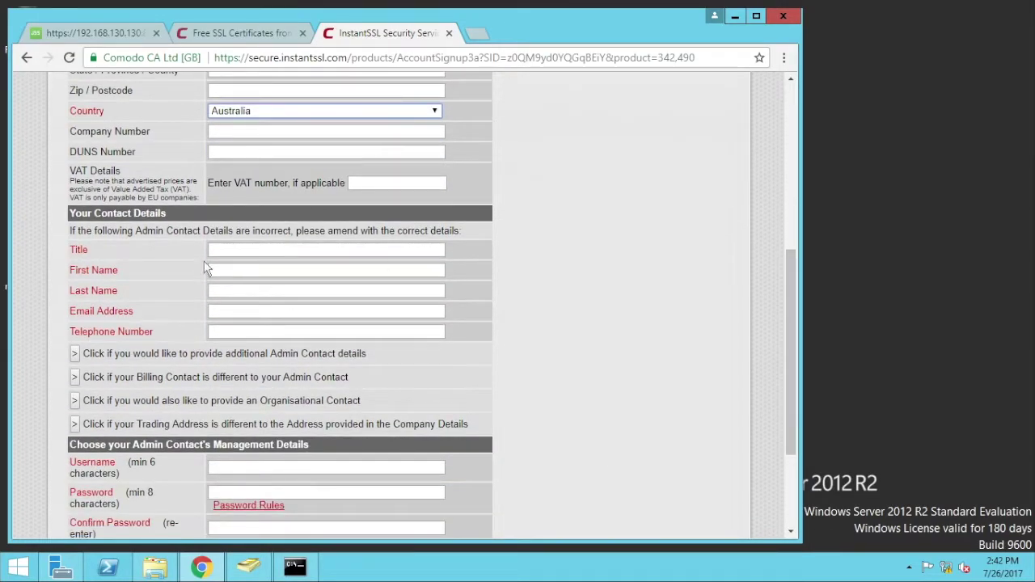
- Enter title Mr, the contact's first and last name, e-mail address, and corrected telephone number
left_click(225, 251)
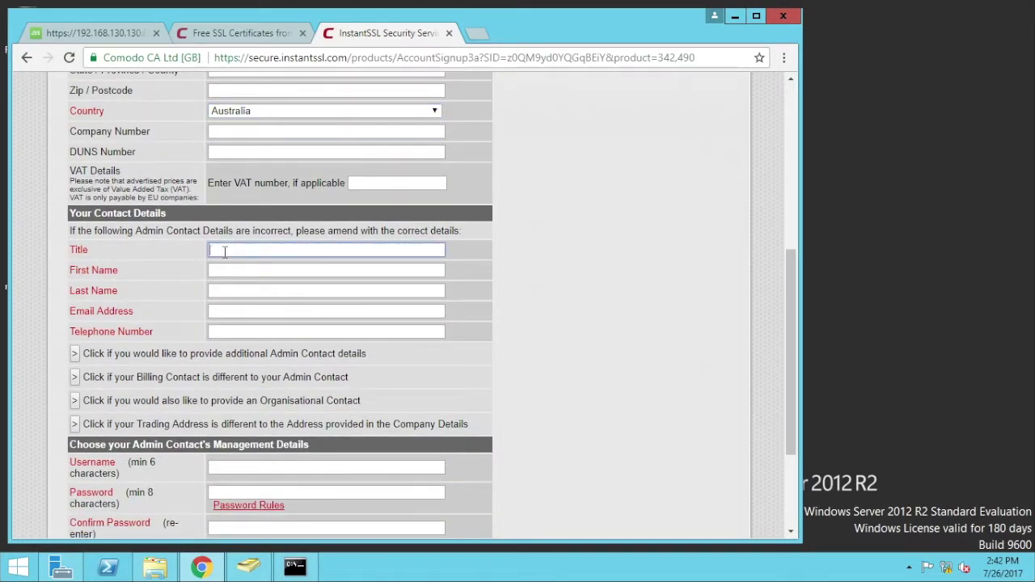
type("Mr")
key("Tab")
key("Tab")
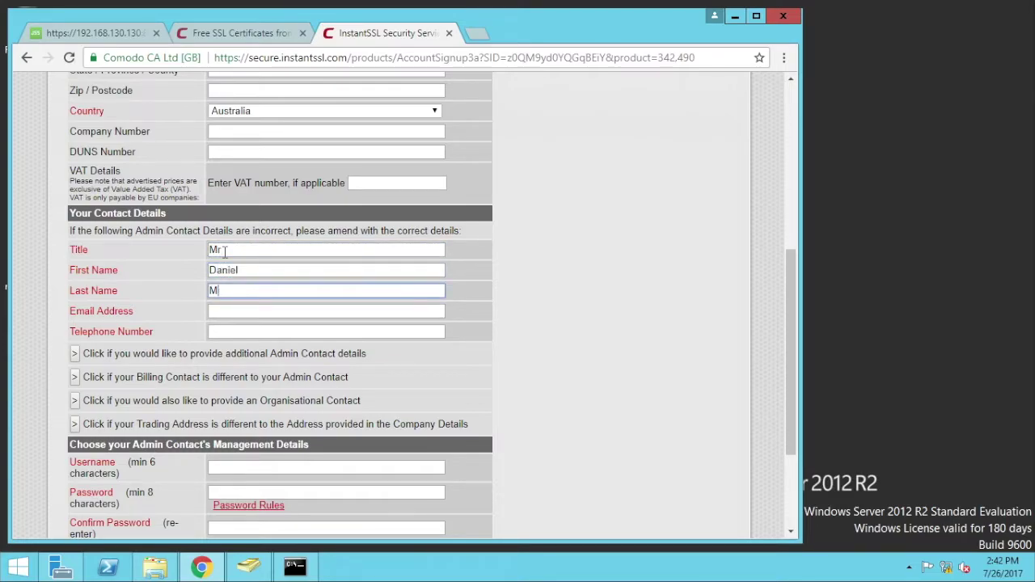
key("Tab")
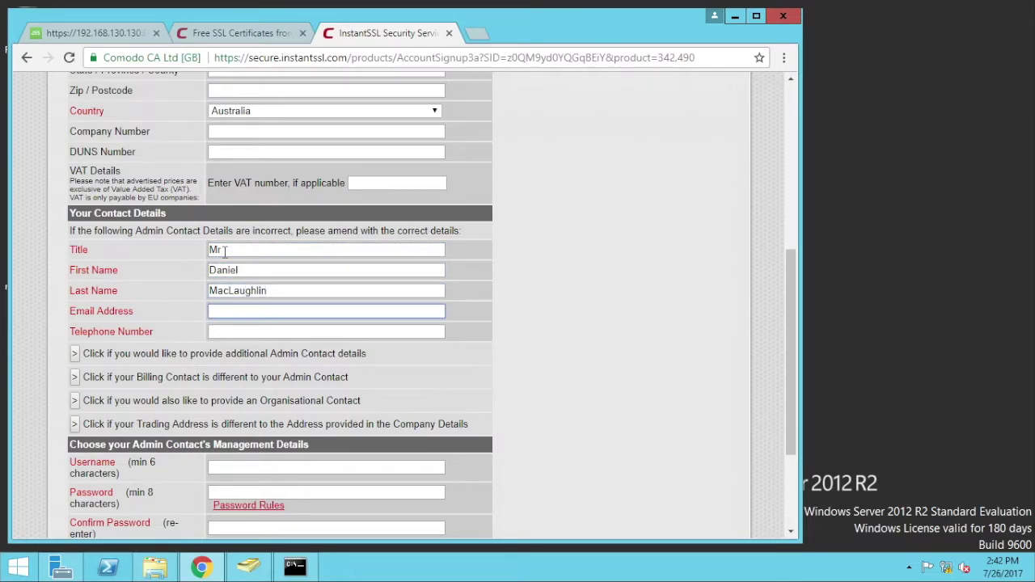
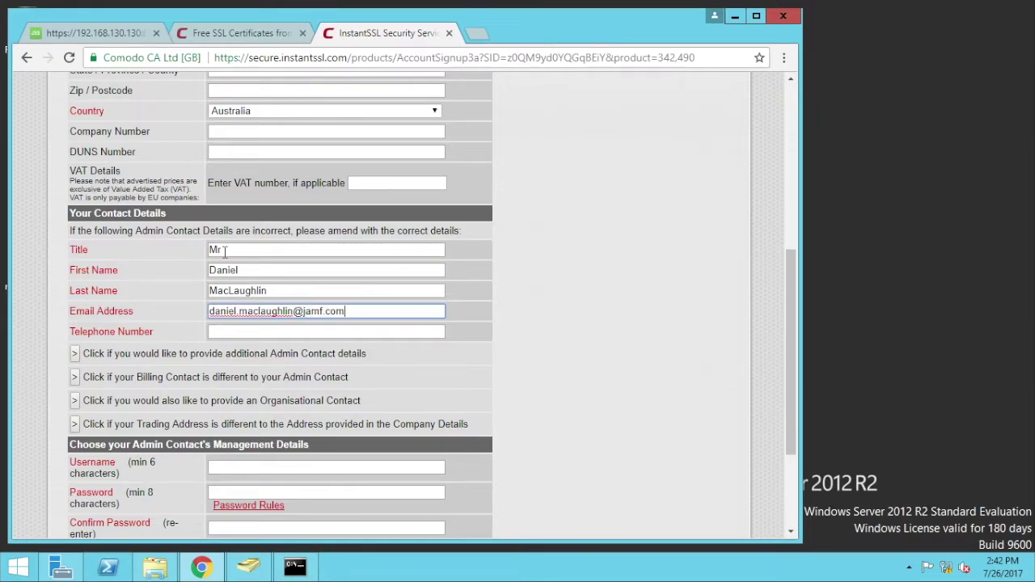
key("Tab")
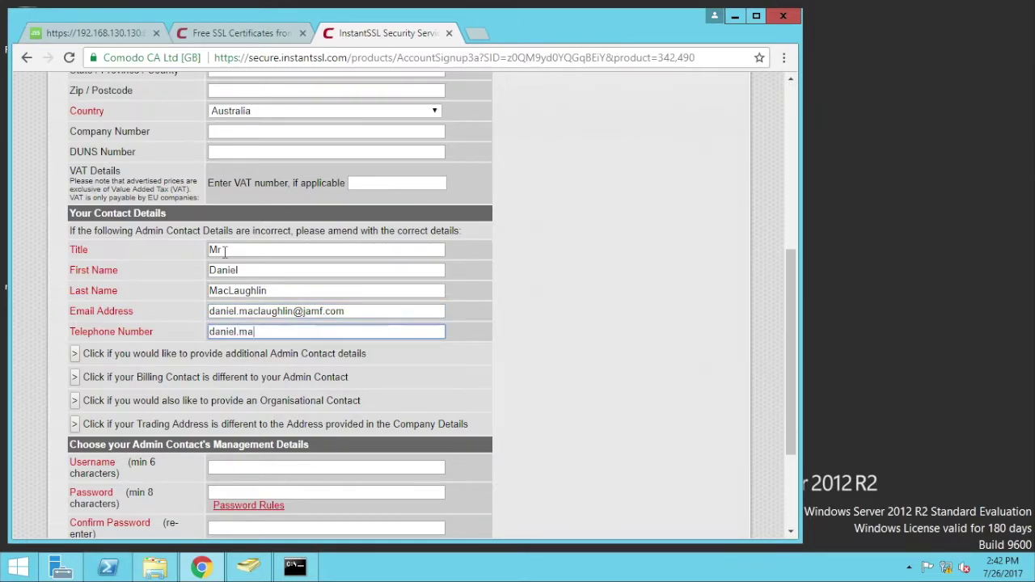
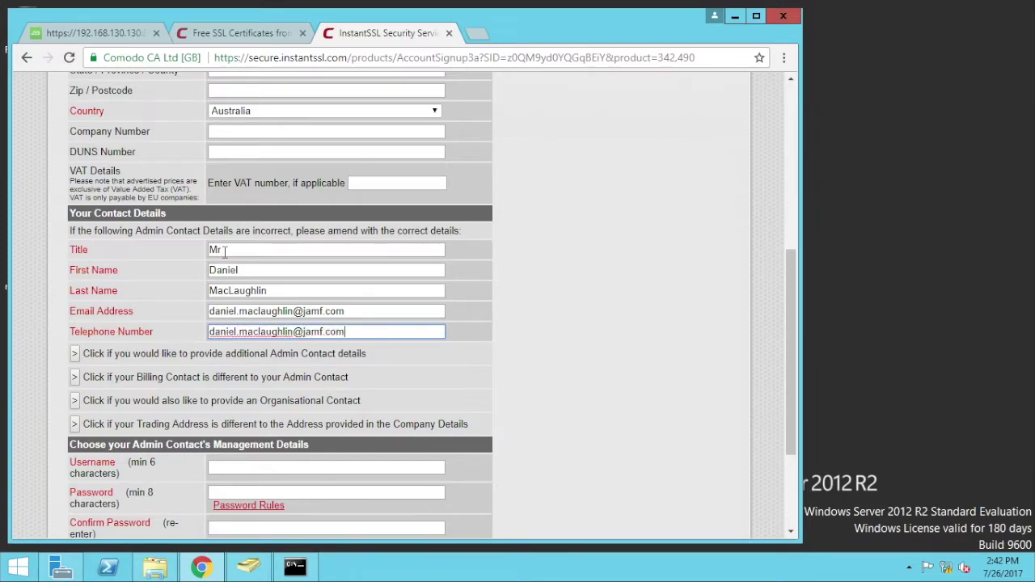
triple_click(261, 331)
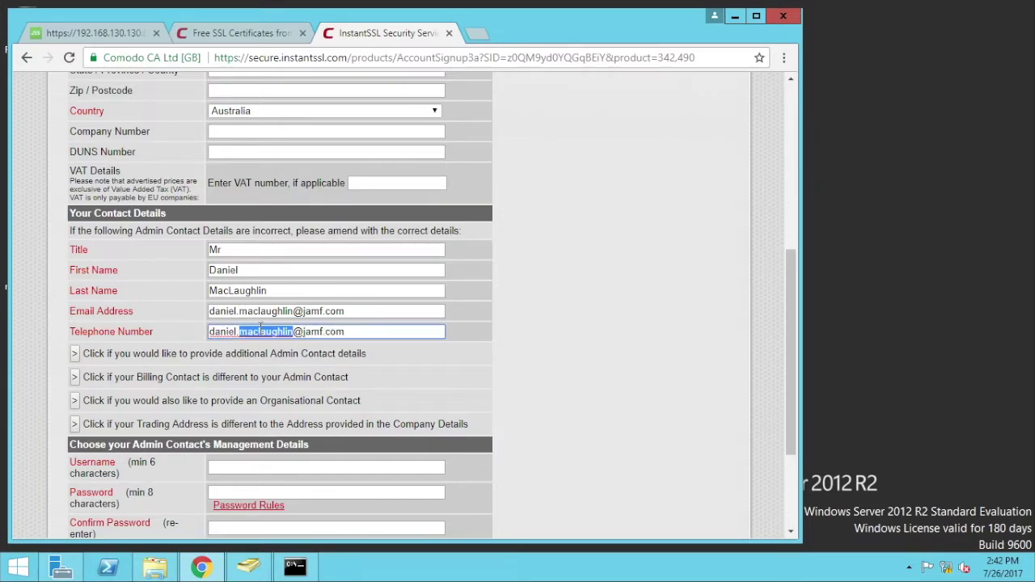
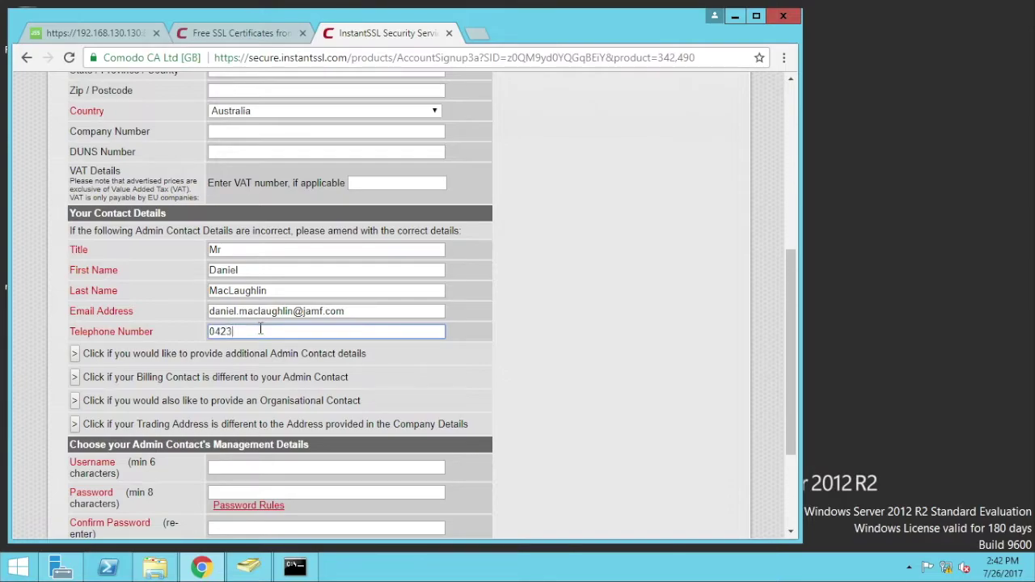
- Fill in the management username, password and confirmation, then submit the form
left_click_drag(790, 291, 789, 384)
left_click(261, 310)
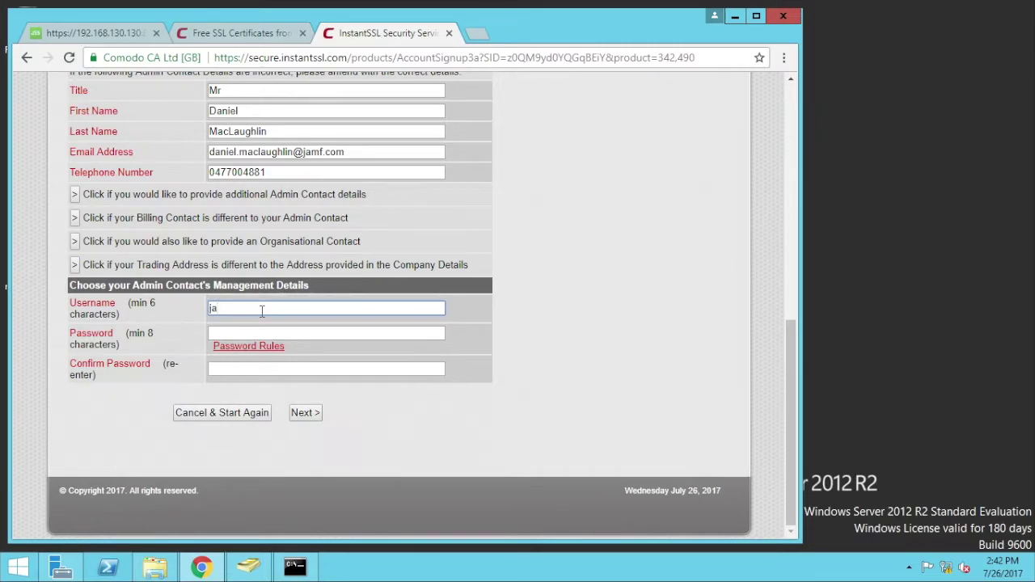
type("oadmin")
key("Tab")
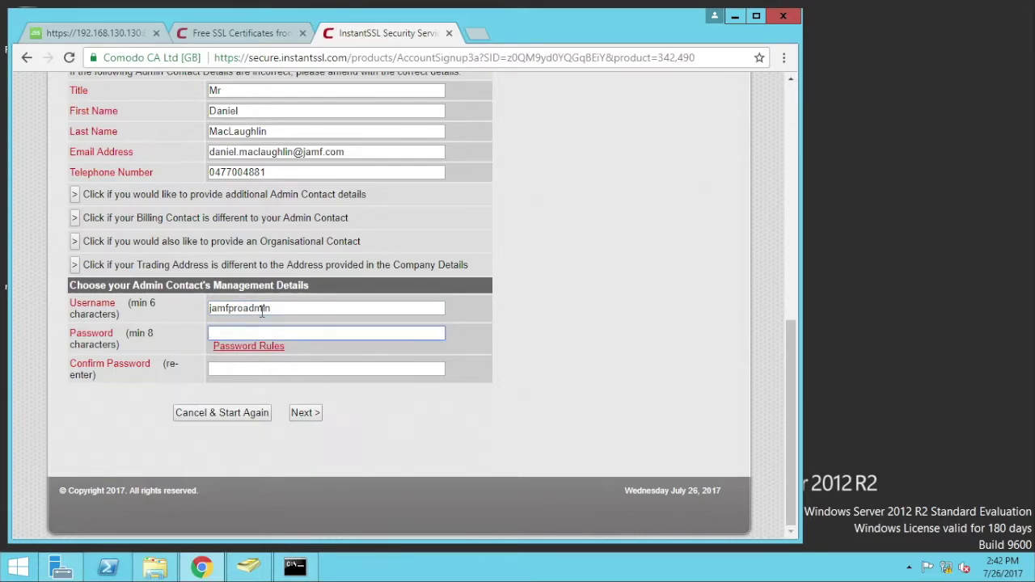
type("jamf1234")
key("Tab")
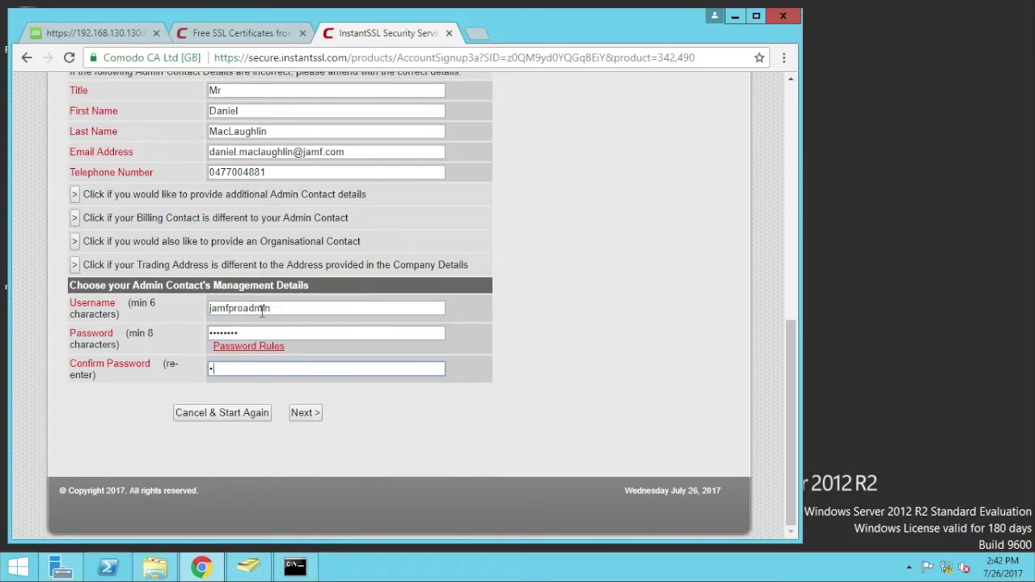
type("jamf")
left_click(299, 413)
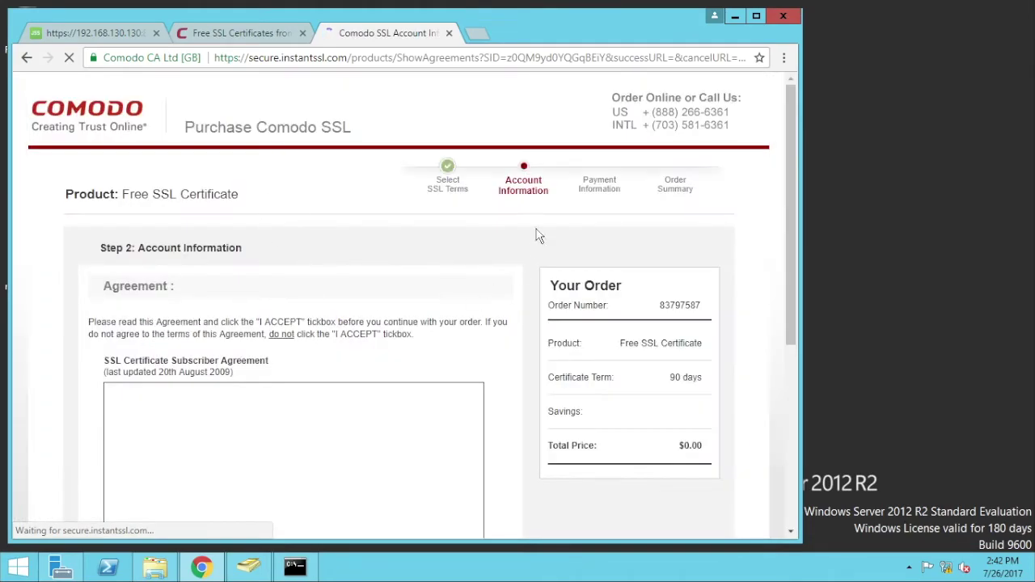
- Accept the subscriber agreement and continue to review the 90-day $0.00 certificate order
left_click_drag(789, 195, 785, 350)
left_click(110, 360)
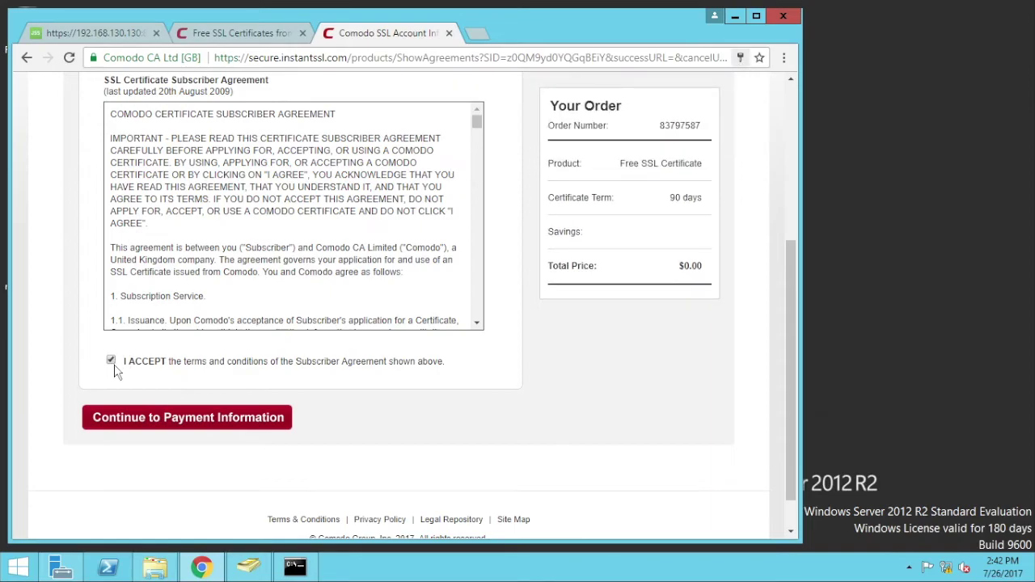
left_click(139, 416)
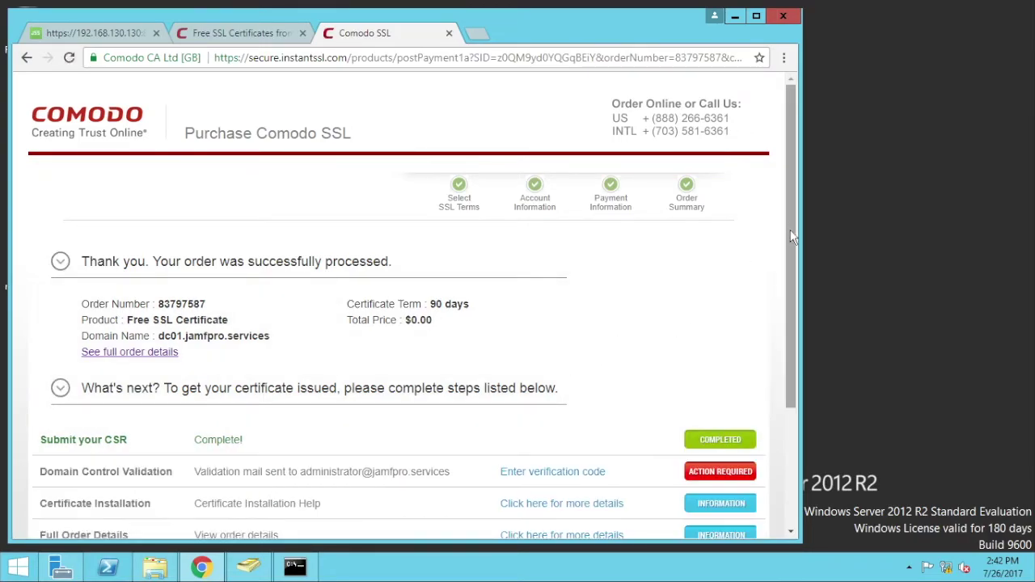
left_click_drag(792, 245, 793, 355)
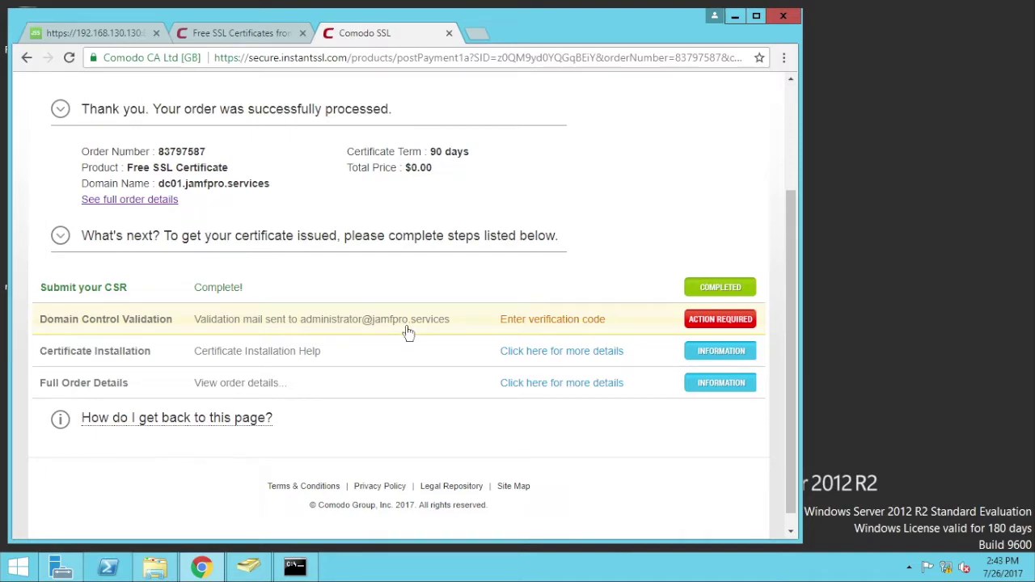
- Search the web for office365 in a new tab and open Office 365 email
left_click(483, 39)
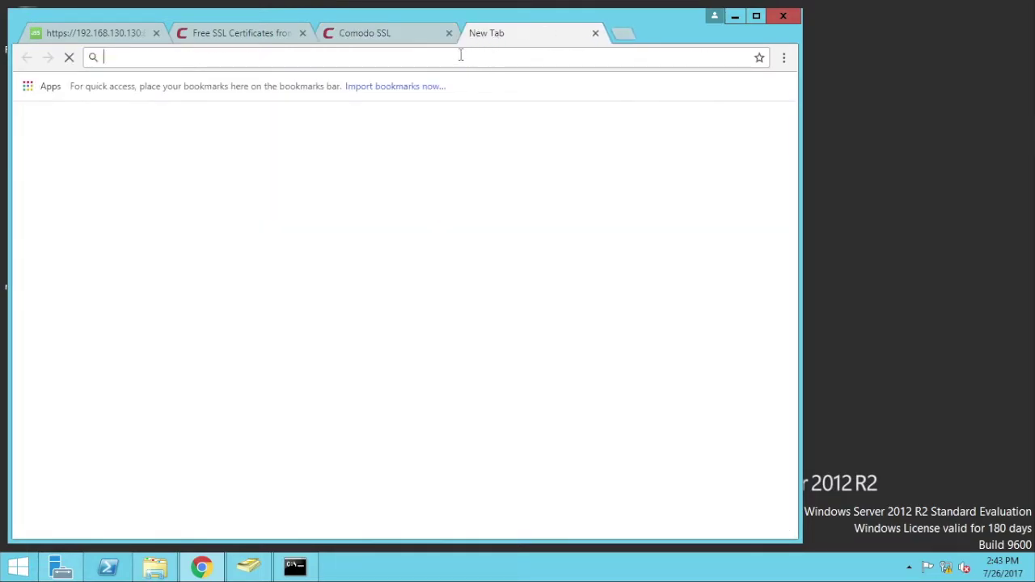
type("office365")
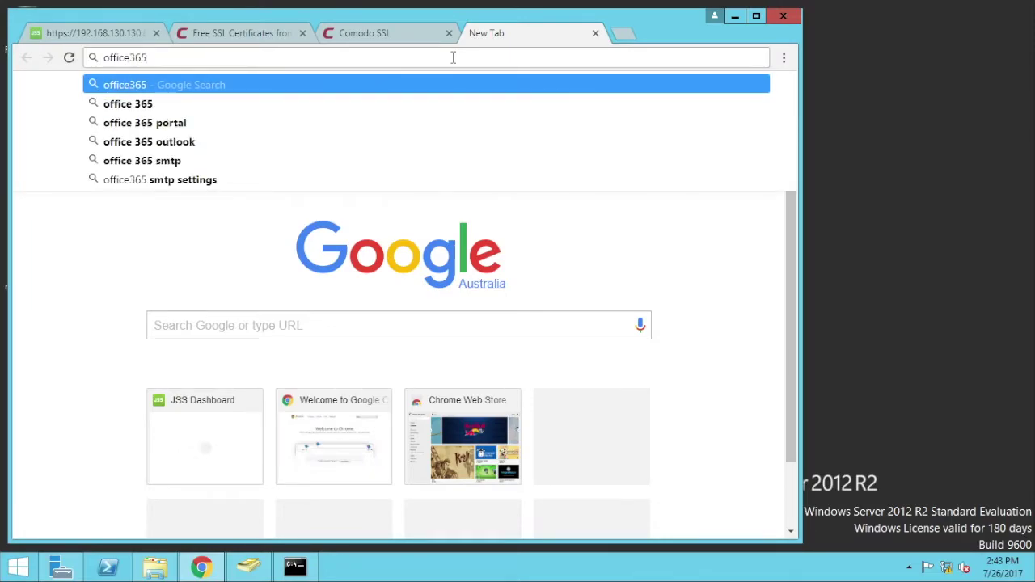
key("Return")
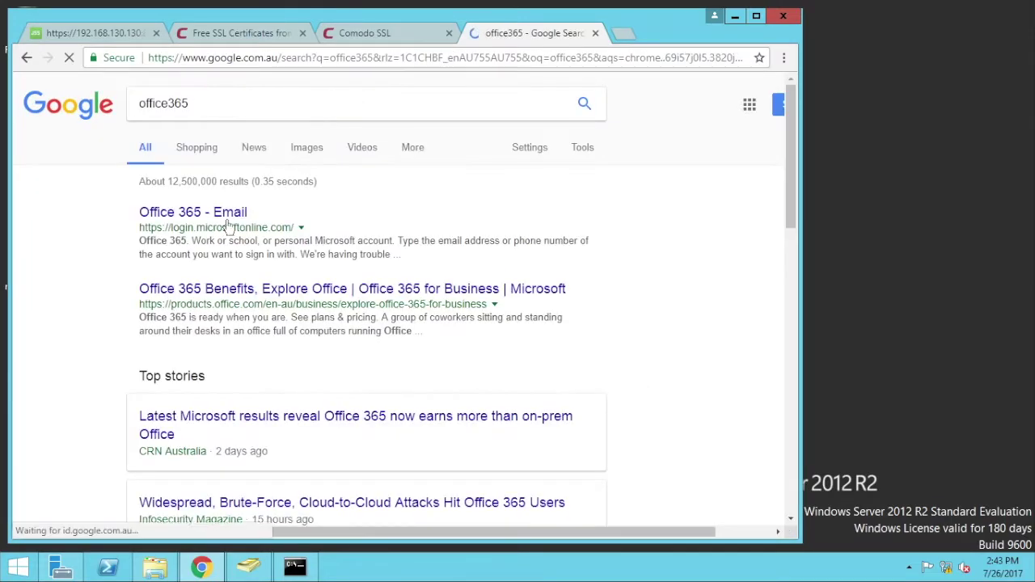
left_click(224, 221)
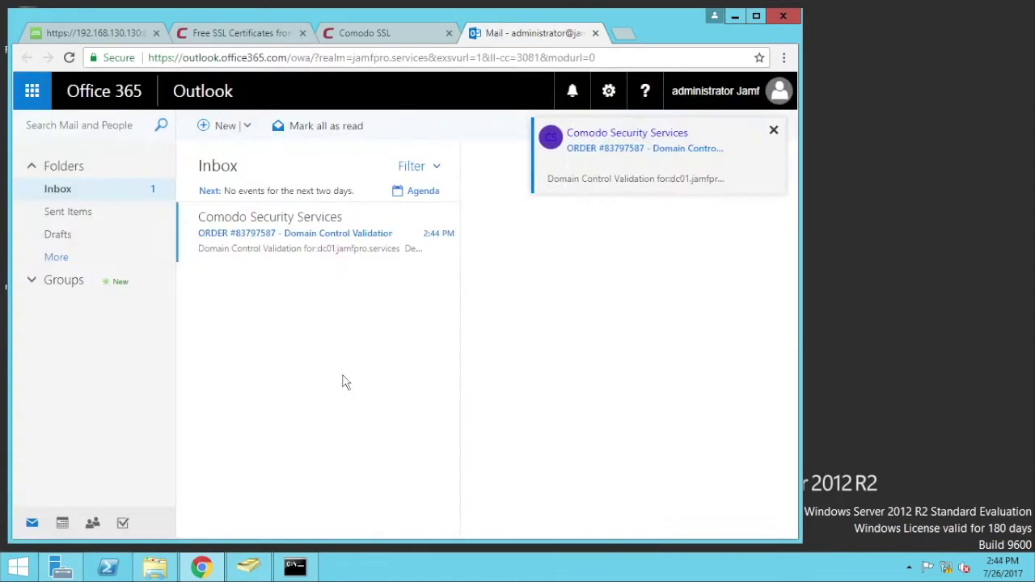
- Open Comodo's domain control validation email and select the validation code
left_click(288, 238)
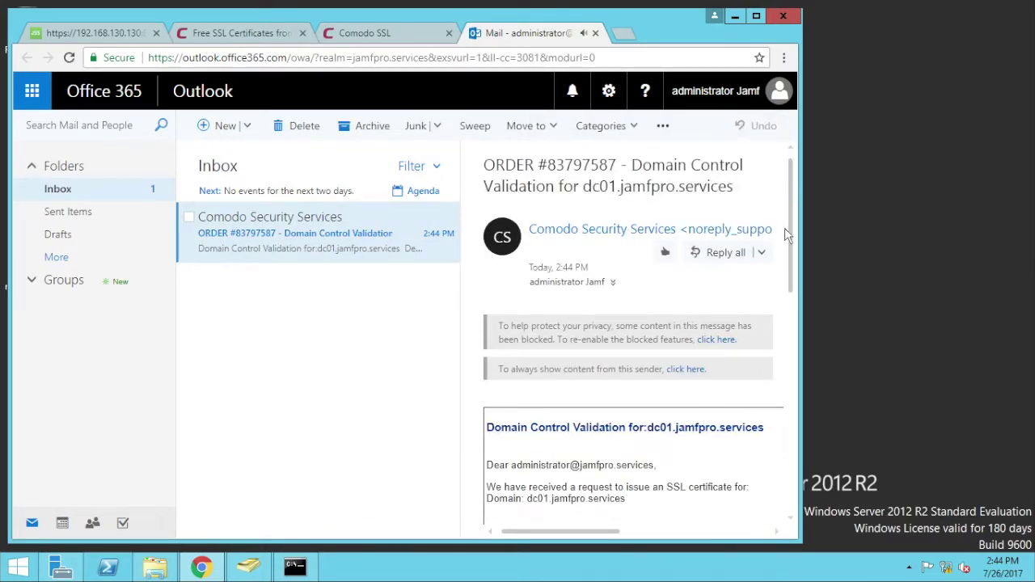
left_click_drag(786, 234, 788, 358)
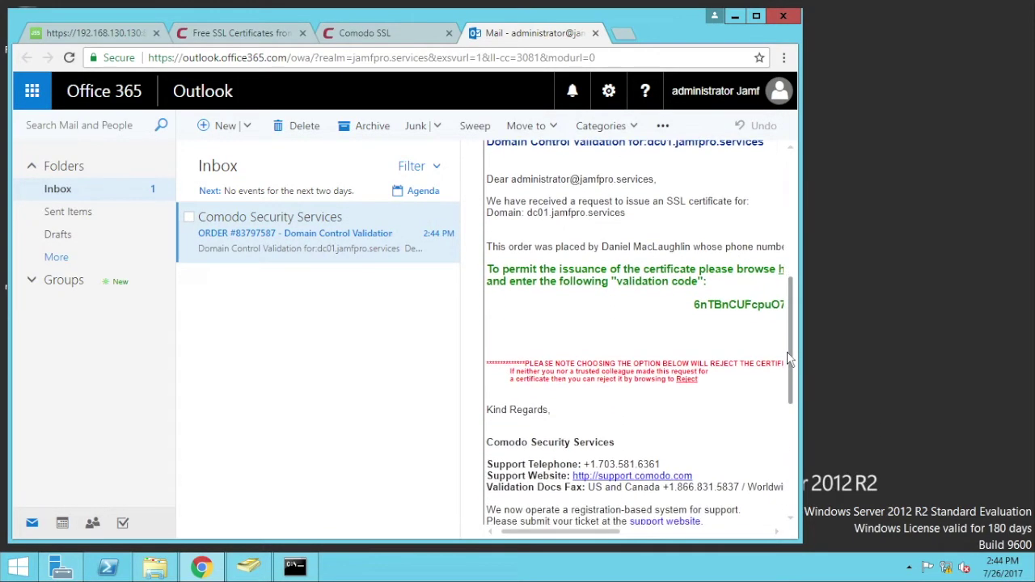
left_click_drag(603, 533, 672, 536)
left_click_drag(530, 304, 754, 302)
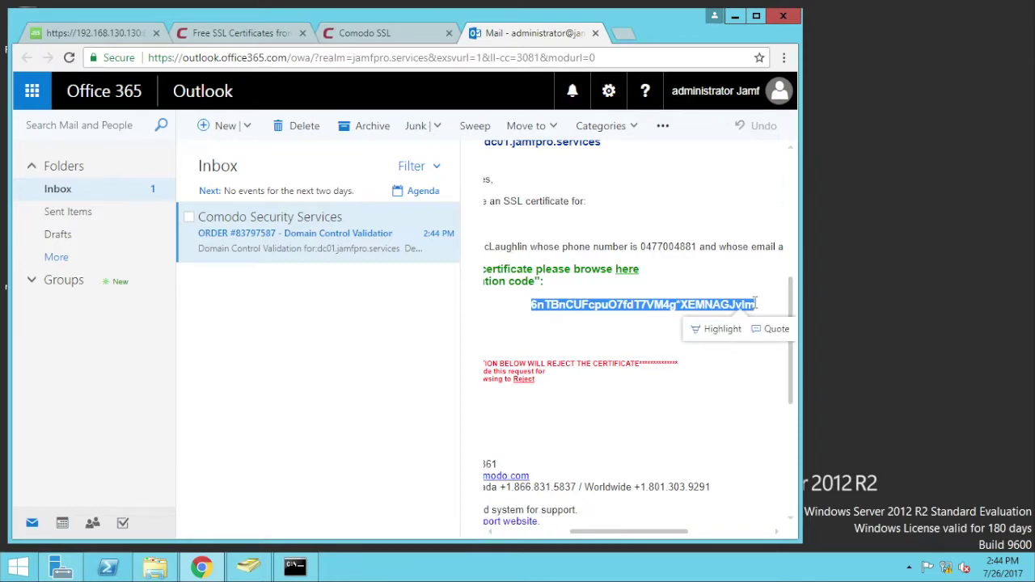
- Paste the emailed validation code into the Comodo order and submit it
left_click(348, 33)
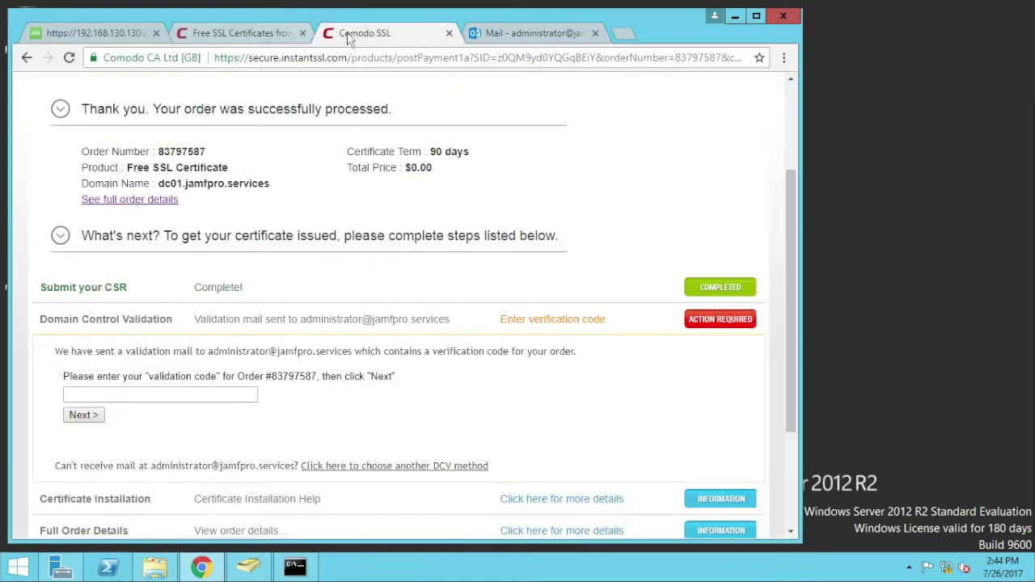
left_click(194, 392)
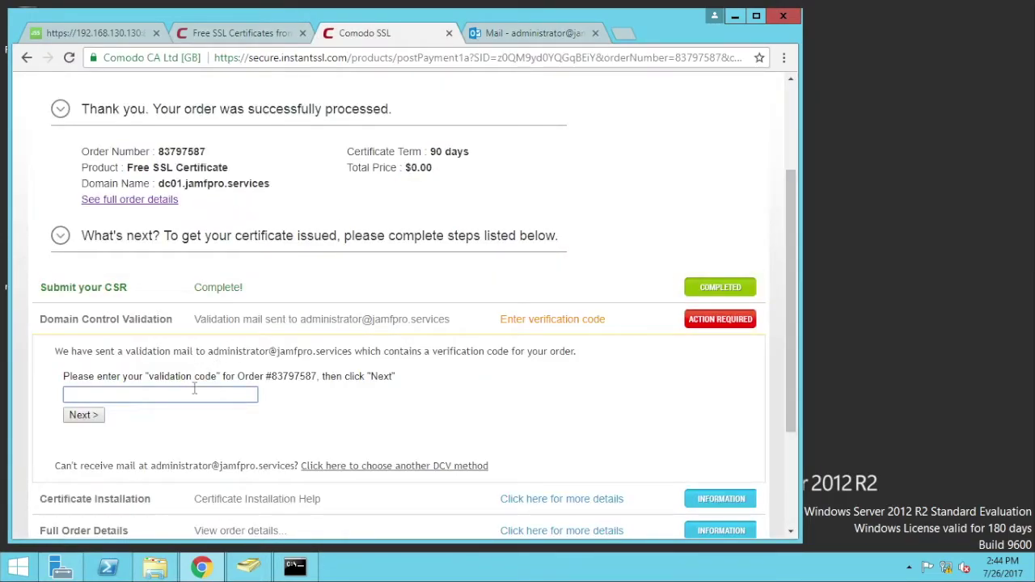
right_click(192, 390)
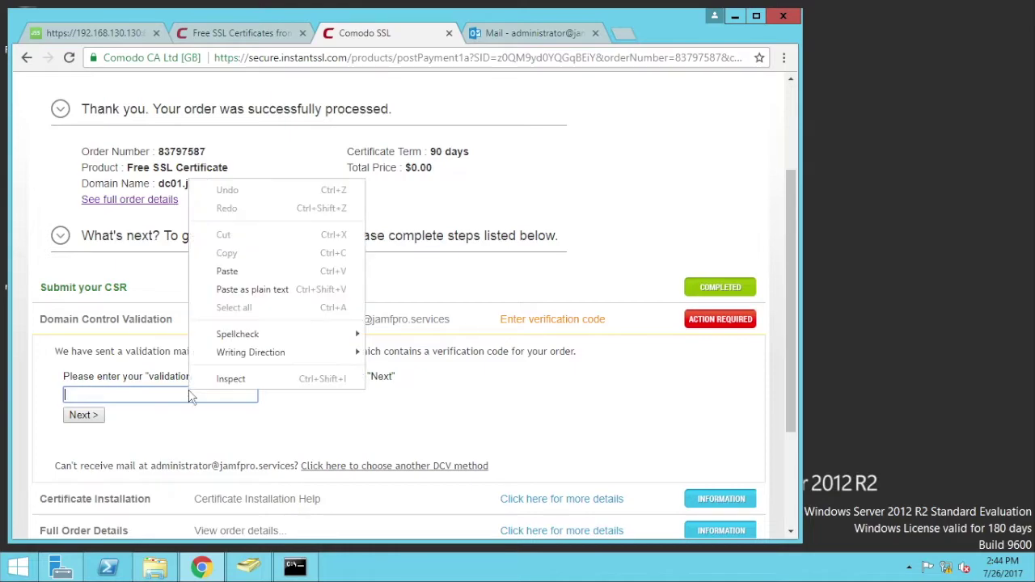
left_click(230, 271)
left_click(76, 416)
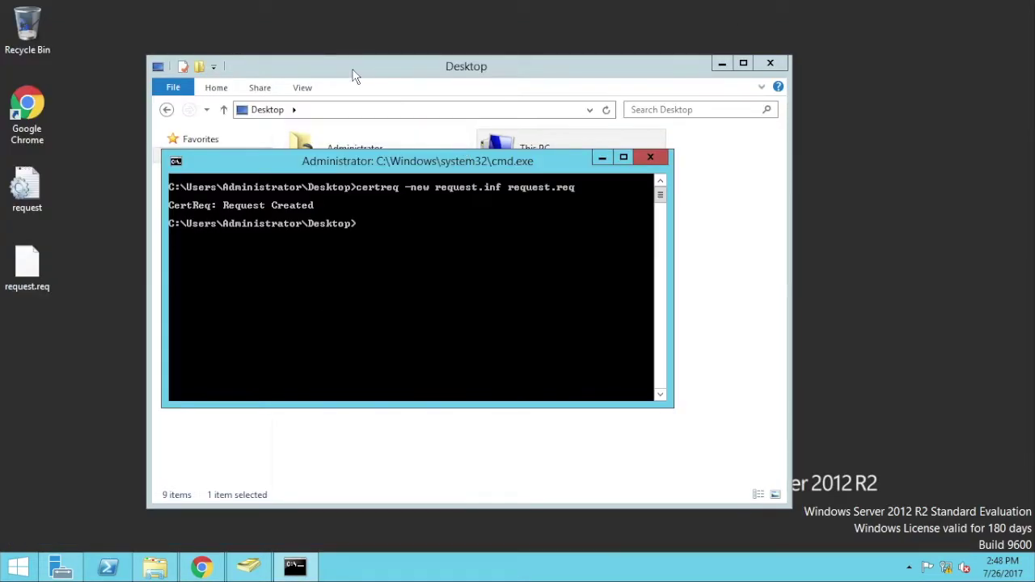
left_click(353, 75)
- Move the downloaded certificate zip to the desktop and extract all its files
left_click(213, 171)
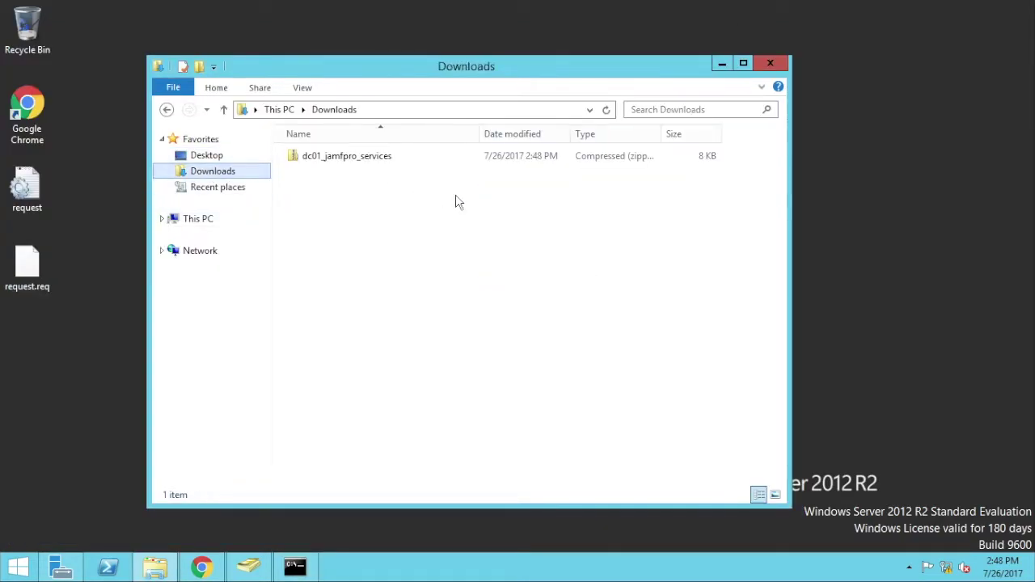
right_click(356, 166)
left_click(332, 157)
left_click_drag(316, 169, 51, 438)
right_click(81, 418)
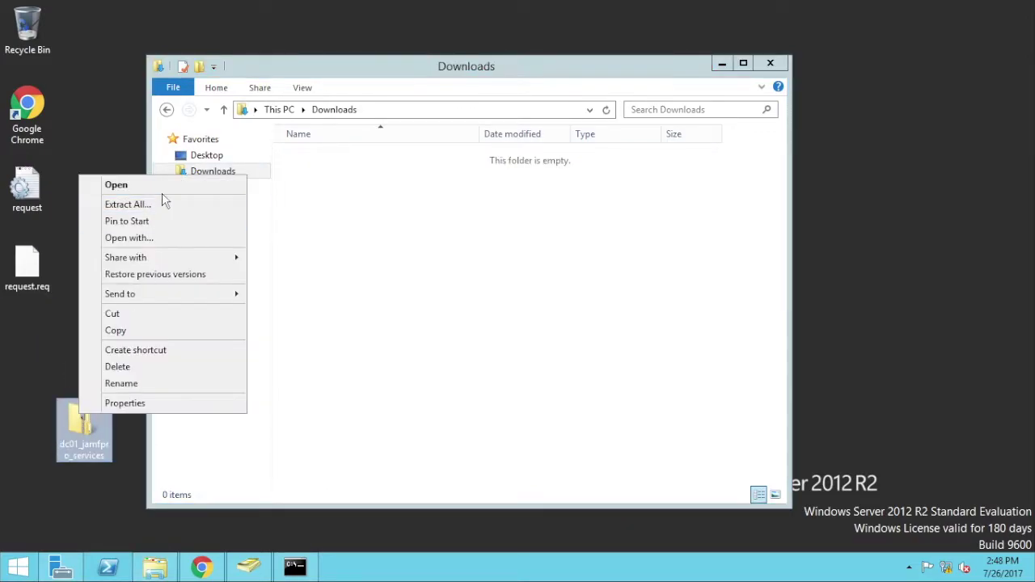
left_click(161, 202)
left_click(664, 428)
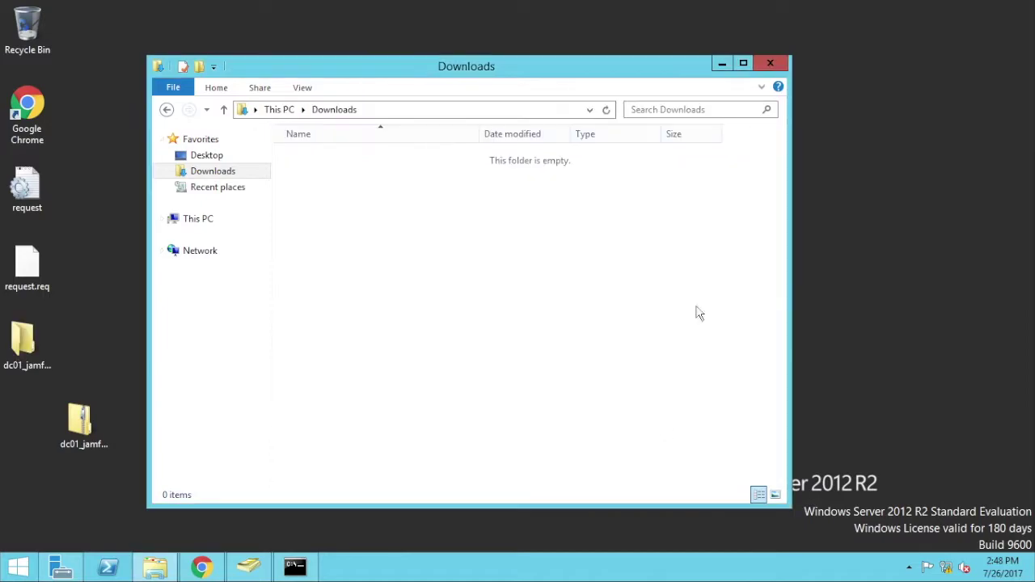
left_click(781, 63)
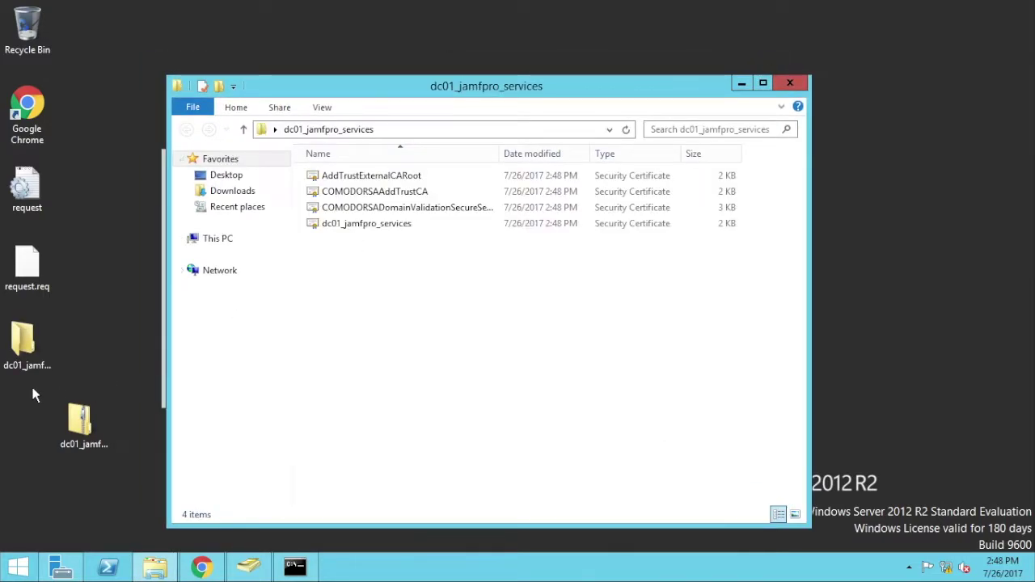
- Move dc01_jamfpro_services.crt onto the desktop and close the certificates folder
left_click(388, 230)
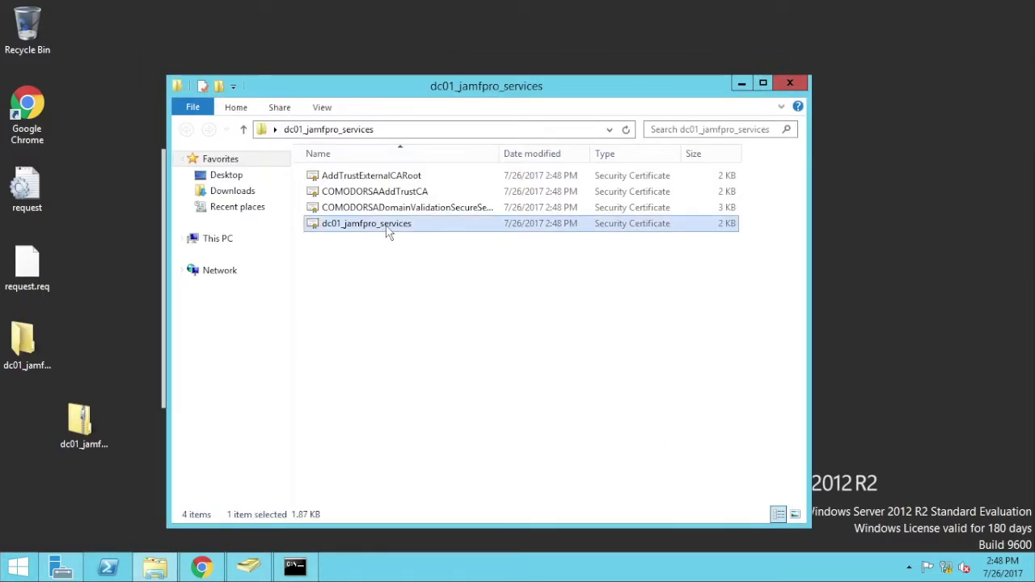
left_click_drag(388, 230, 116, 284)
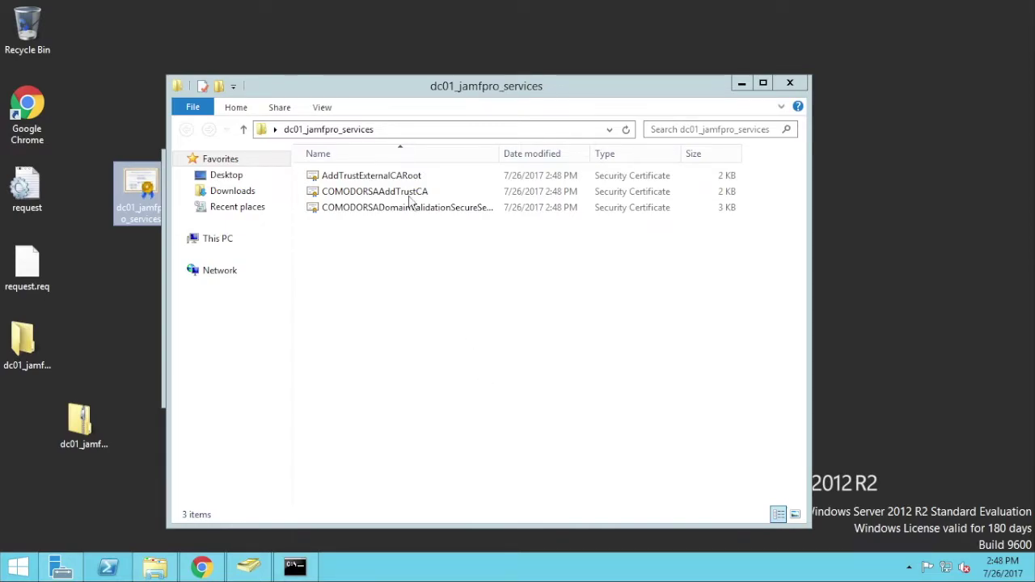
left_click(348, 78)
left_click_drag(348, 78, 348, 42)
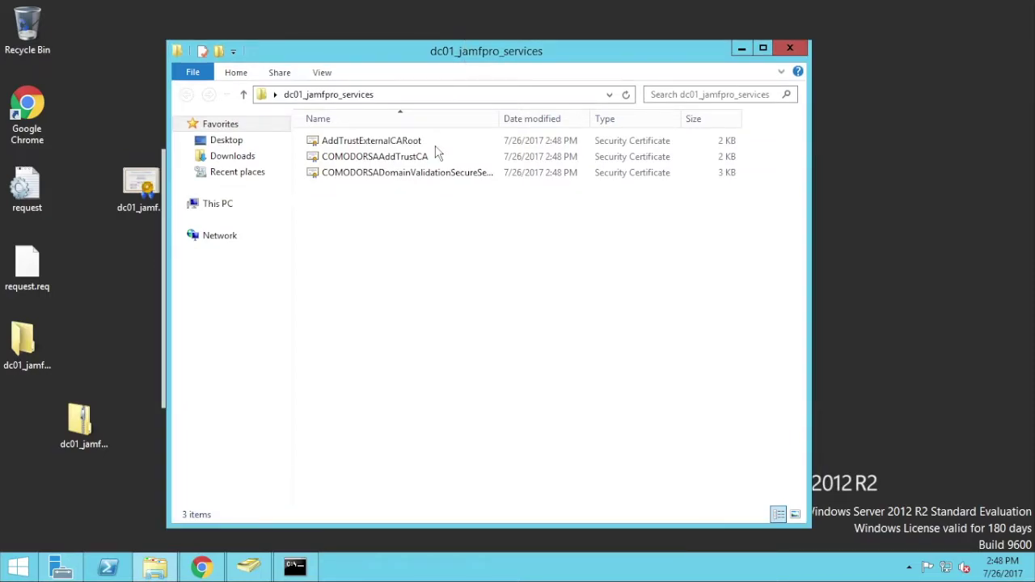
left_click(789, 46)
left_click_drag(288, 160, 381, 158)
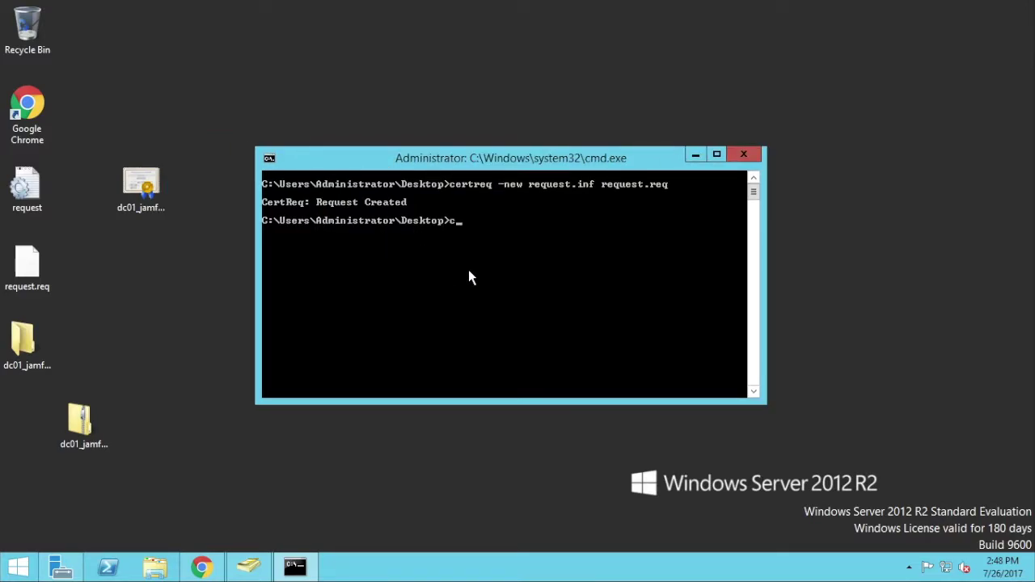
- Run certreq -accept dc01_jamfpro_services.crt in Command Prompt
type("certreq")
type(" -a")
type("ccept ")
type("de")
key("Tab")
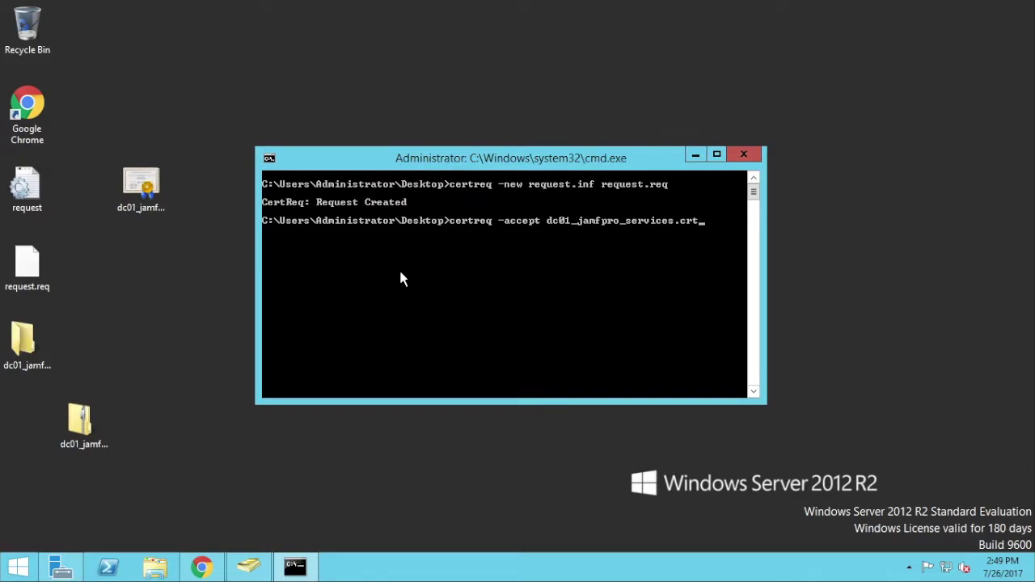
key("Return")
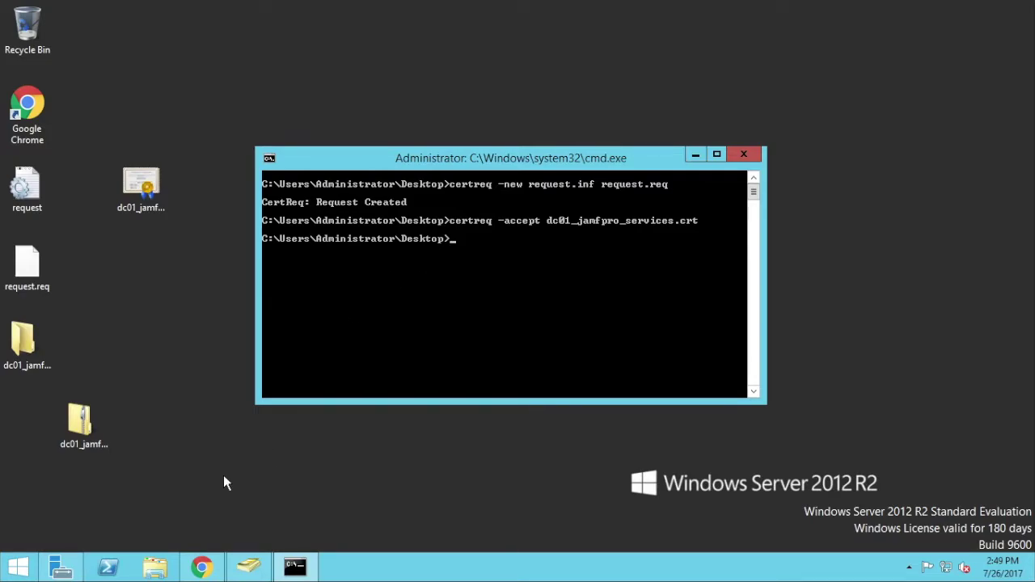
- Launch the Microsoft Management Console (mmc) from Start search
left_click(13, 569)
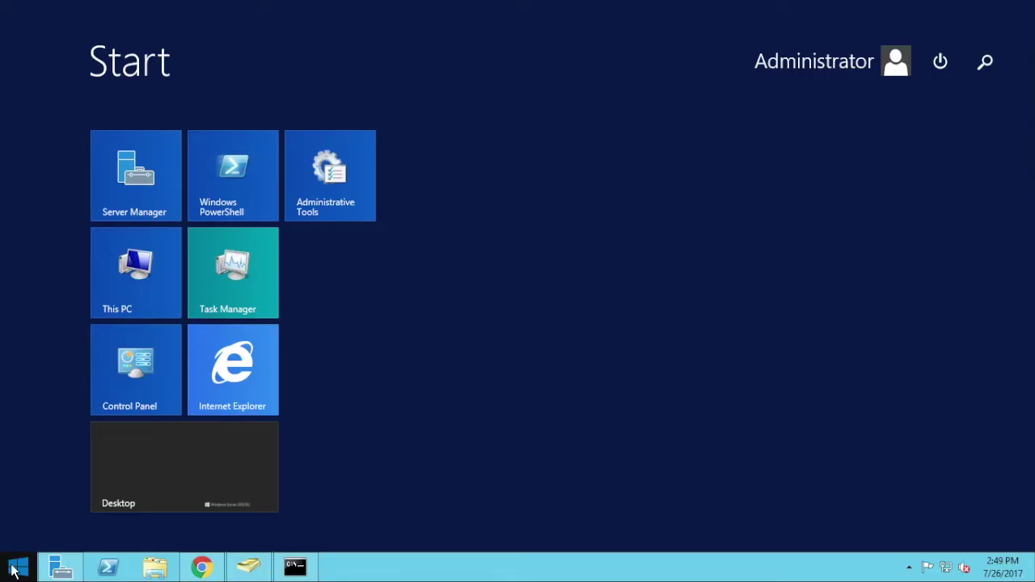
type("mmc")
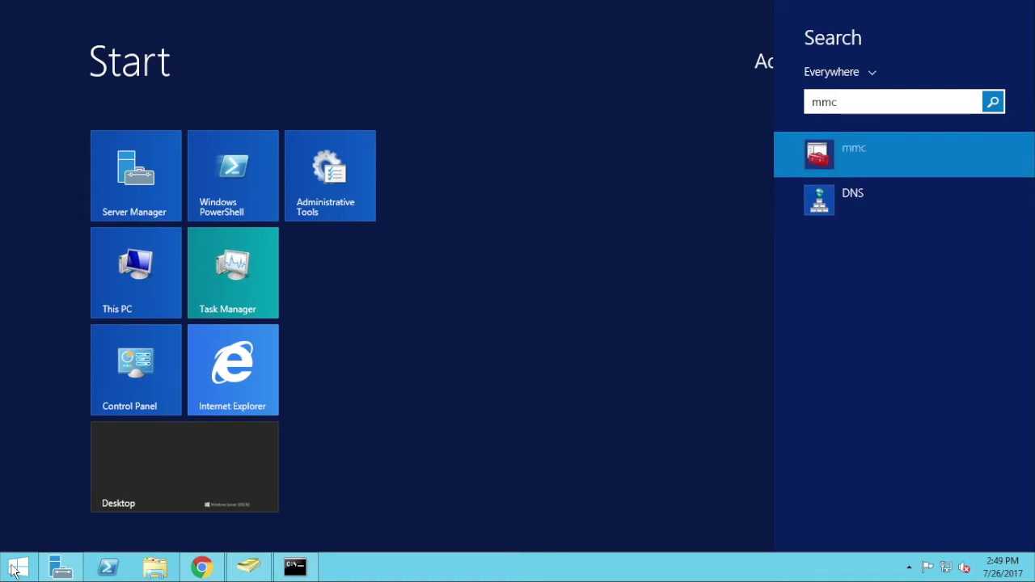
key("Return")
- Add the Certificates snap-in for the local computer account
left_click(51, 51)
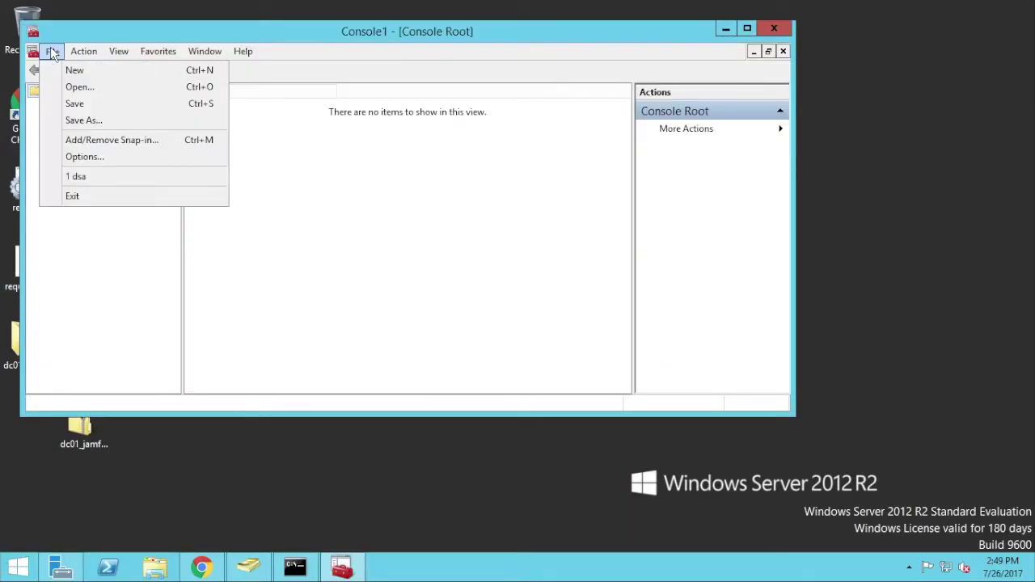
left_click(84, 143)
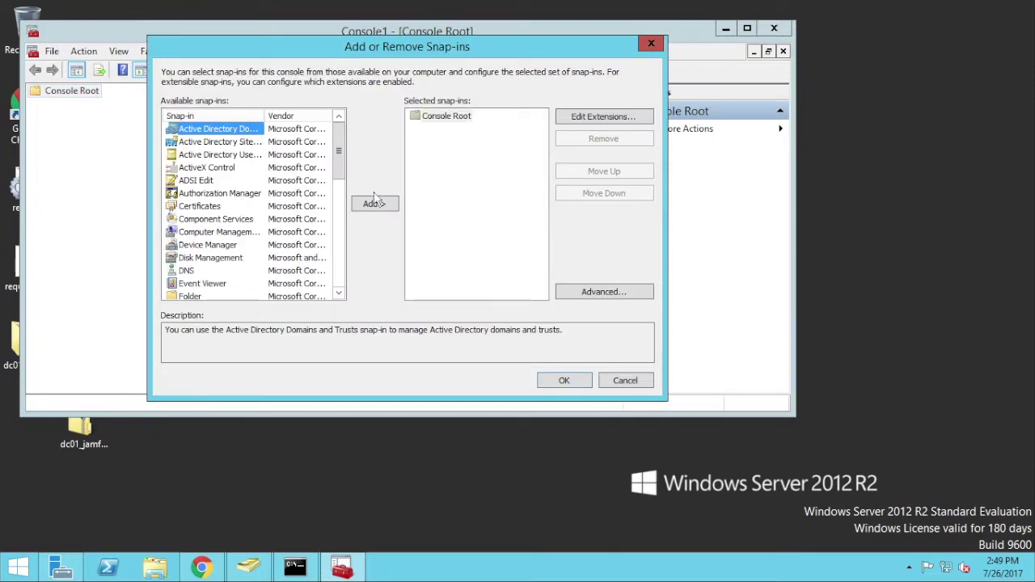
left_click(202, 208)
left_click(385, 208)
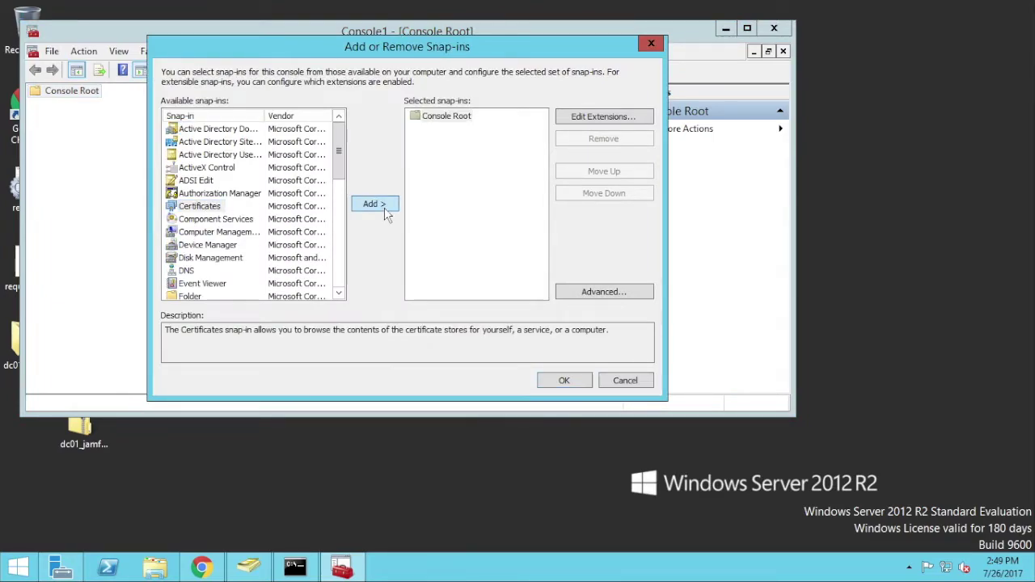
left_click(218, 146)
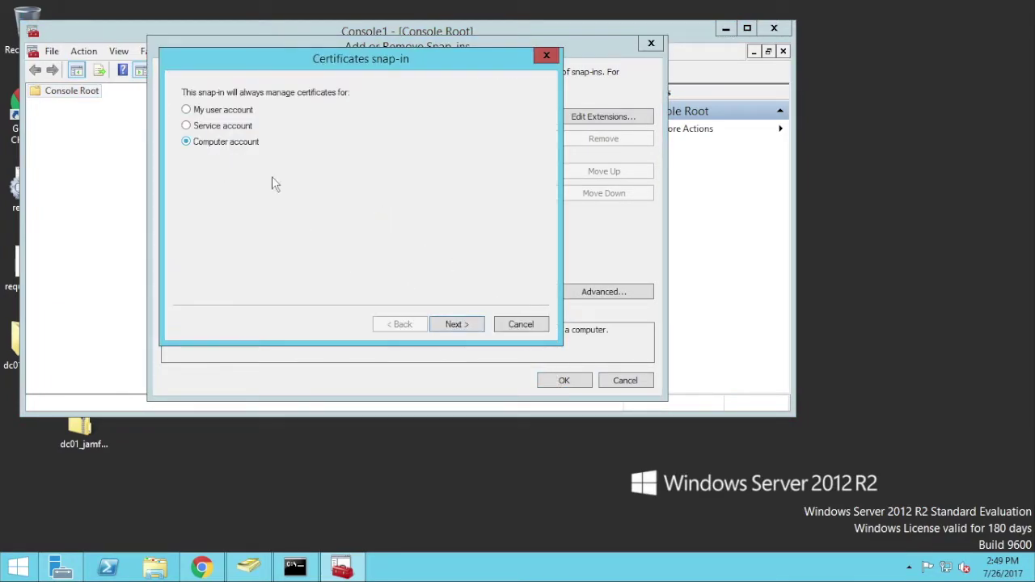
left_click(457, 324)
left_click(456, 325)
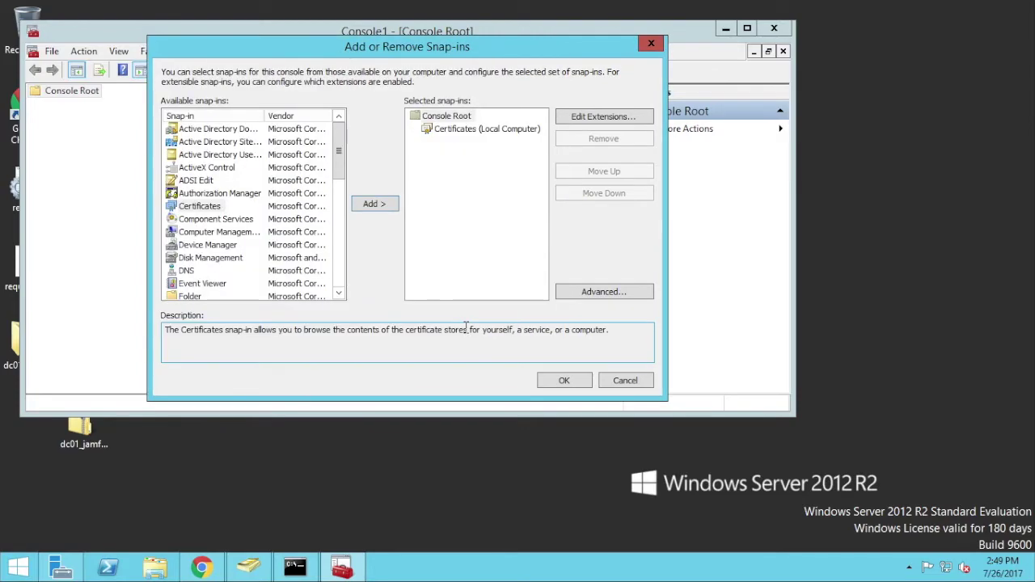
left_click(563, 380)
- Find dc01.jamfpro.services under Personal > Certificates, then close the console without saving
left_click(35, 105)
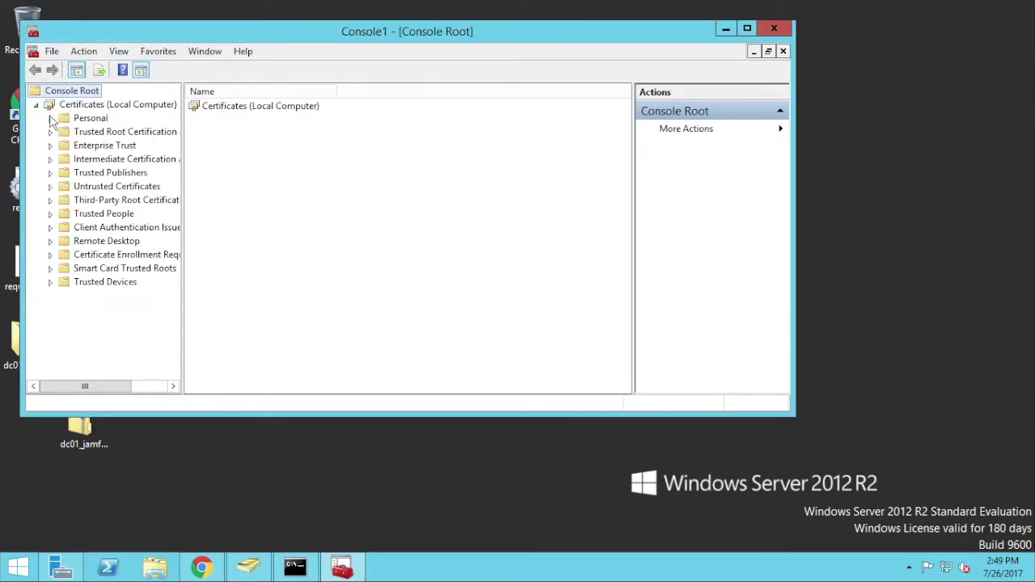
left_click(50, 118)
left_click(81, 134)
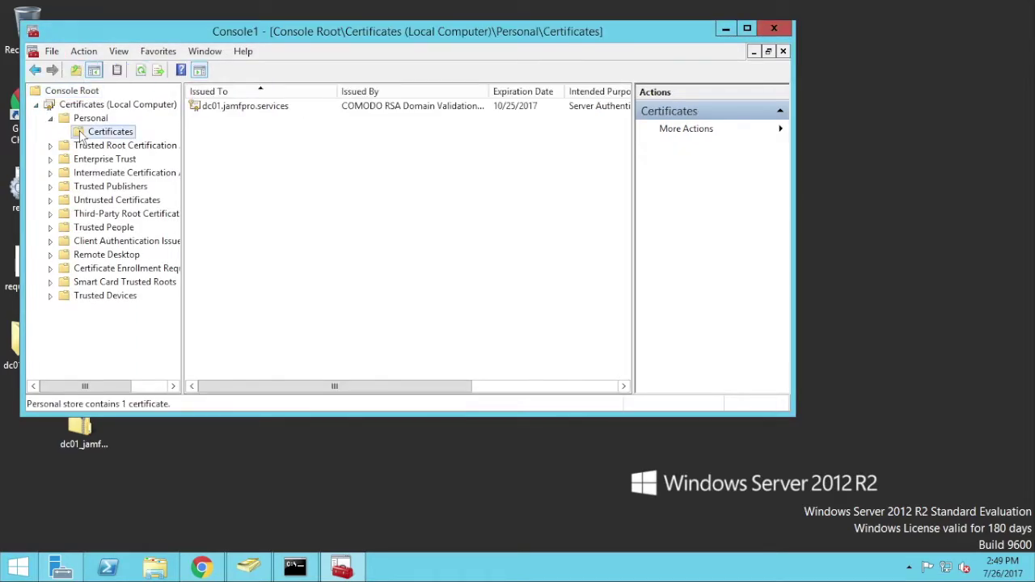
left_click(246, 109)
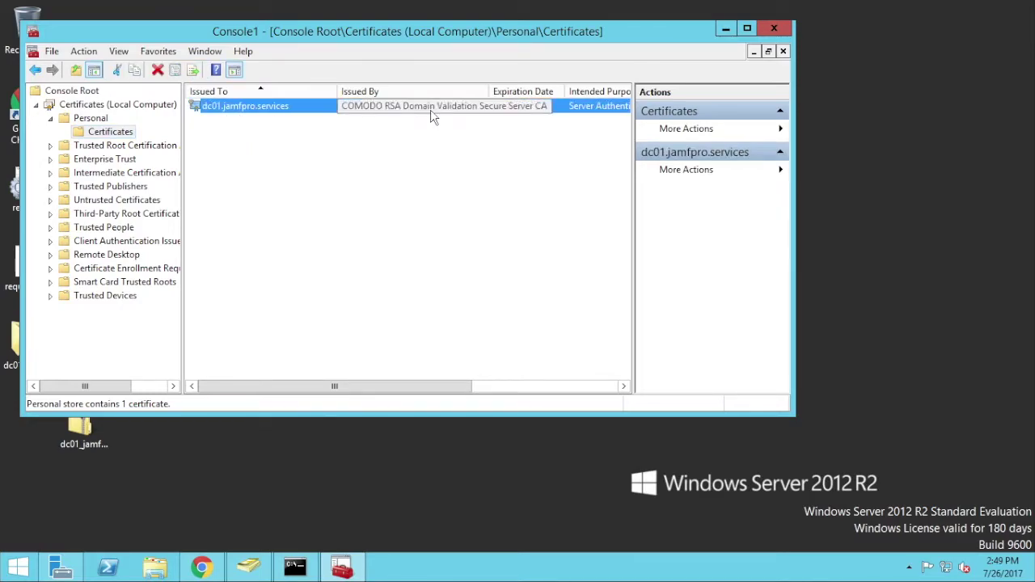
left_click(772, 31)
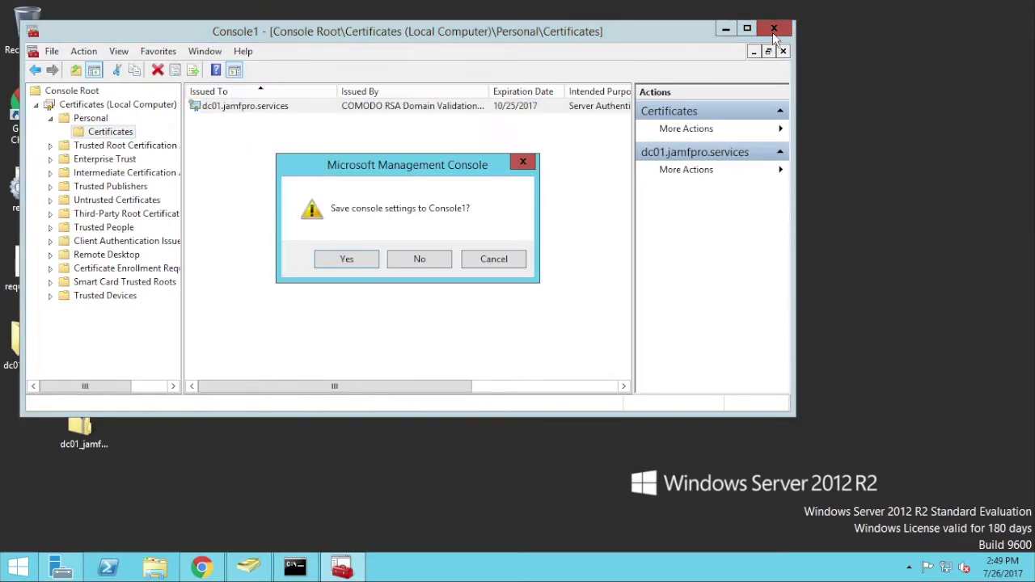
left_click(409, 259)
- Restart the server with reason Other (Planned) and sign back in as Administrator
left_click(203, 448)
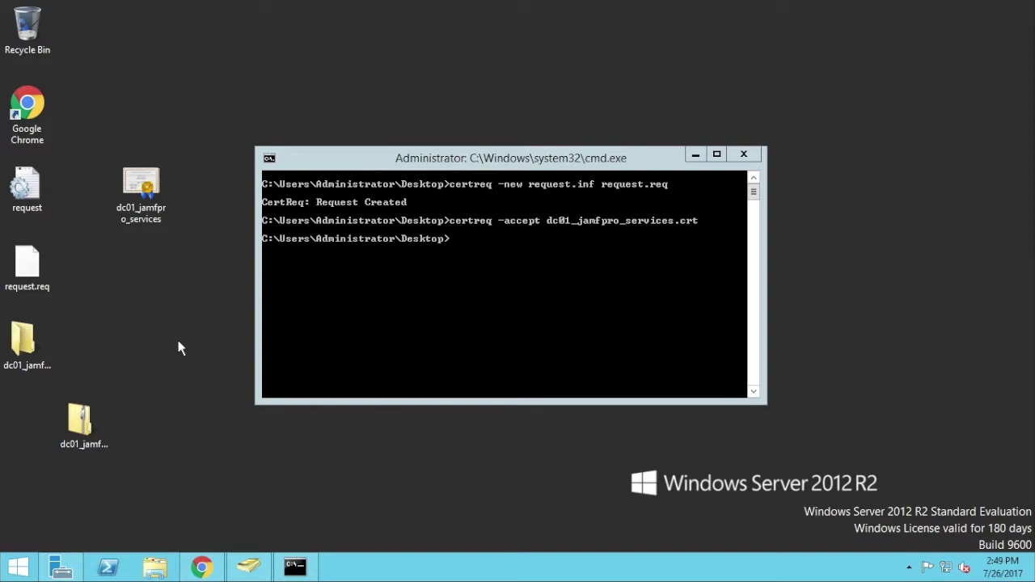
left_click(746, 158)
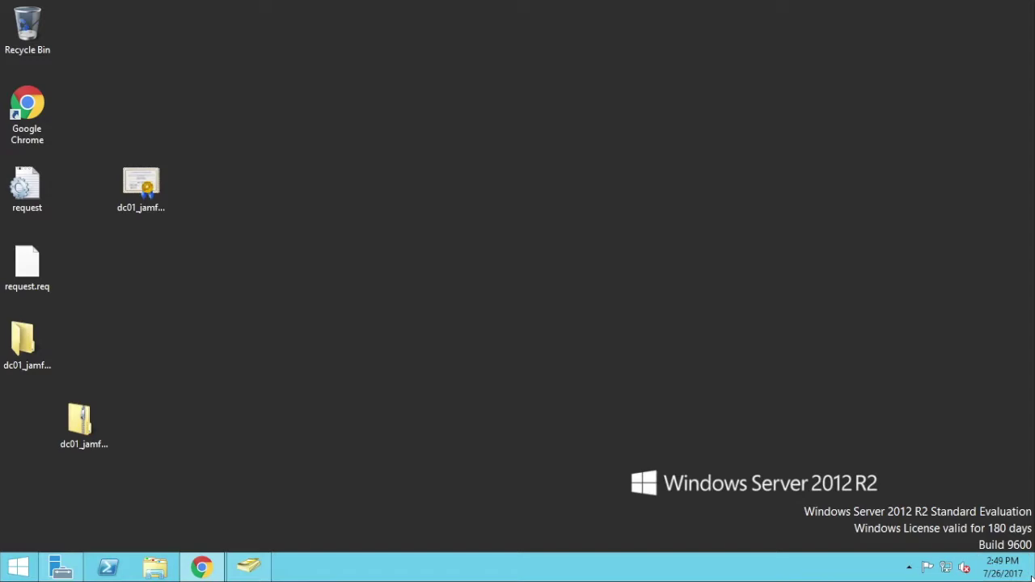
mouse_move(1034, 581)
left_click(1005, 386)
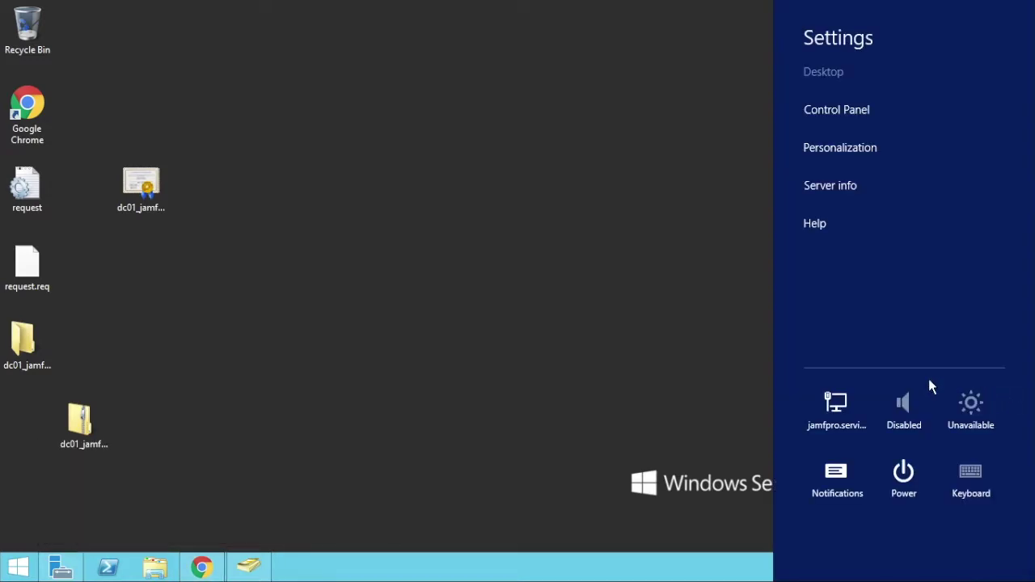
left_click(917, 495)
left_click(896, 426)
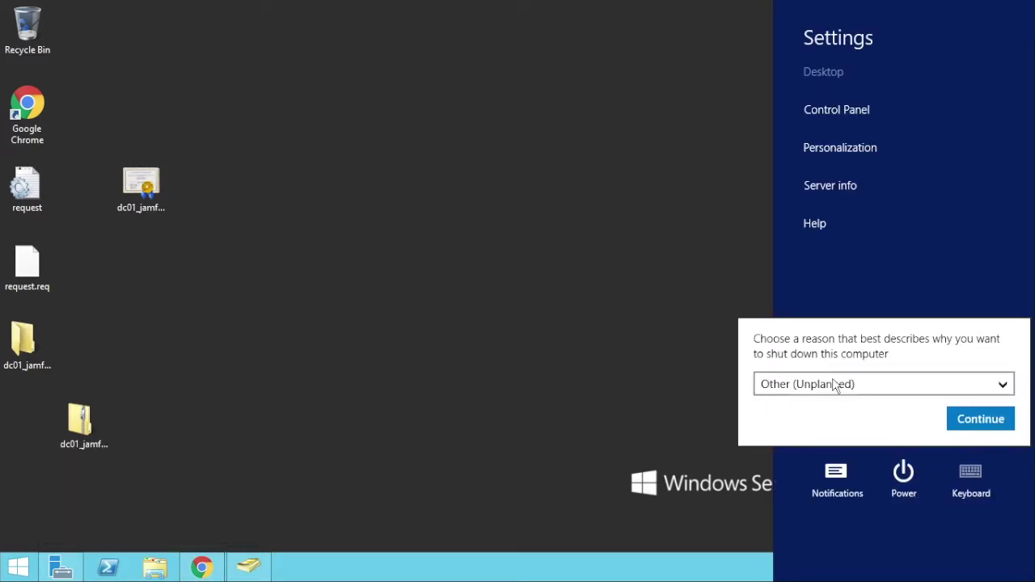
left_click(838, 384)
left_click(799, 355)
left_click(958, 418)
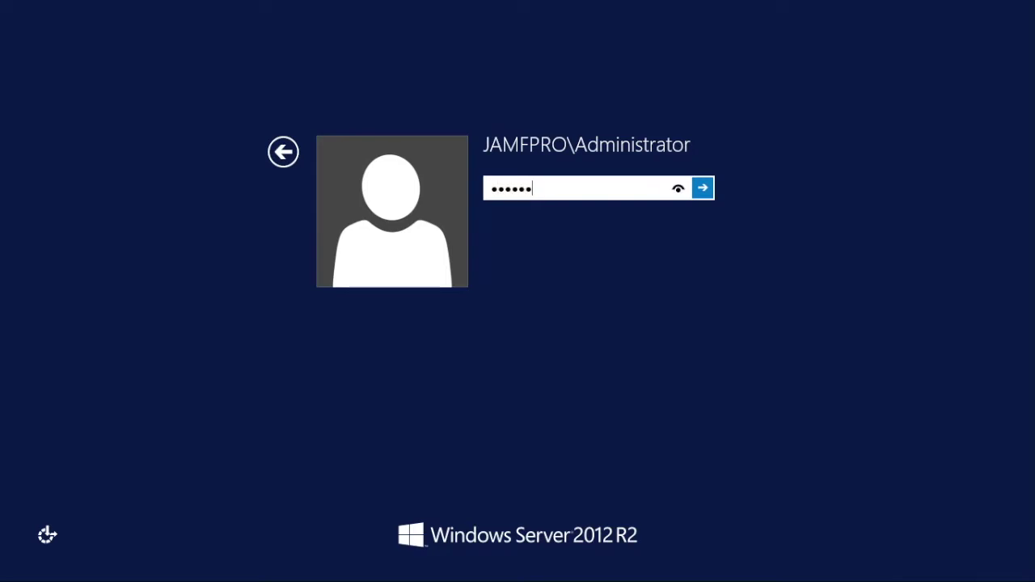
key("Return")
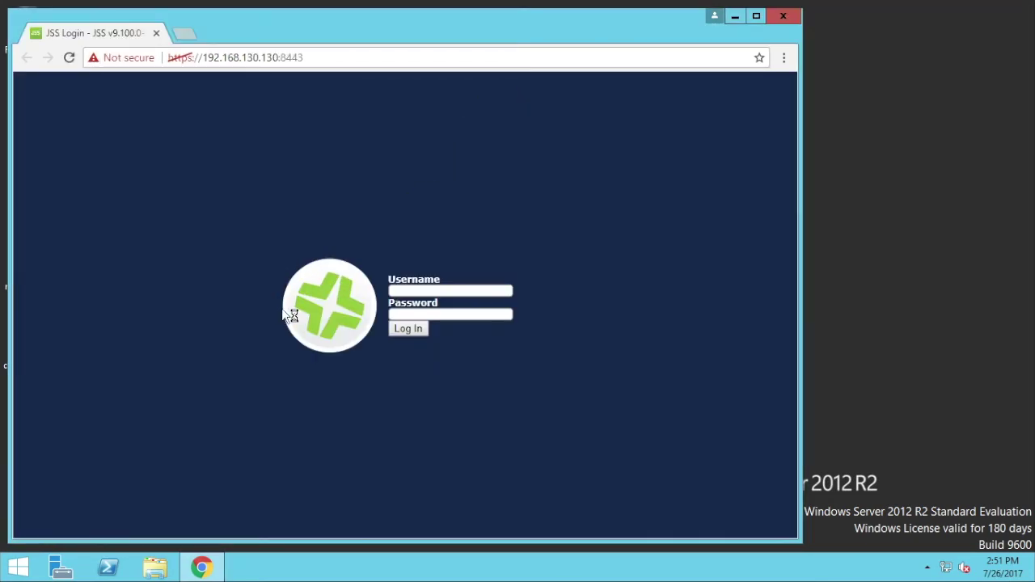
- Log in to Jamf Pro with the saved admin username and its password
left_click(414, 291)
left_click(419, 297)
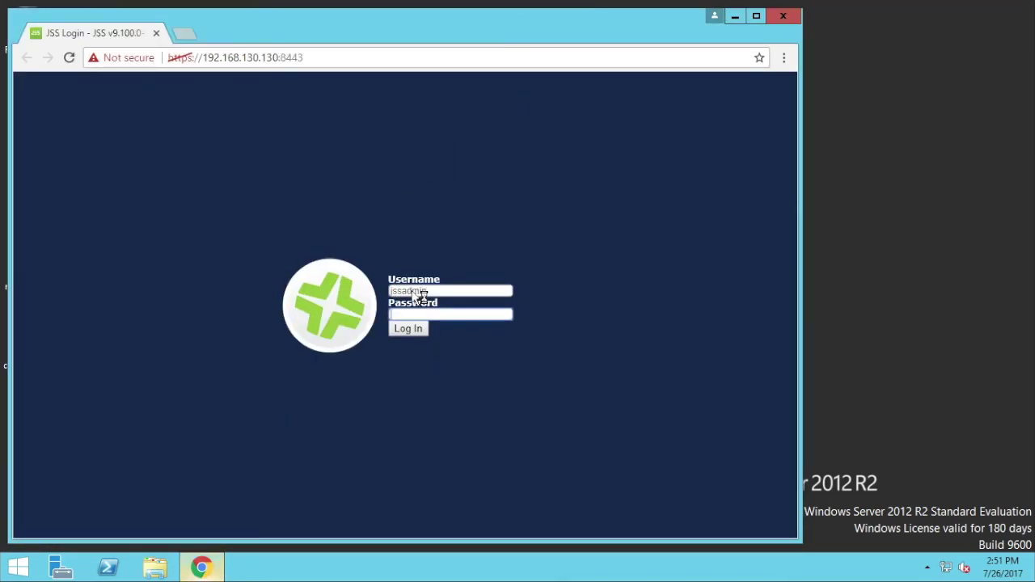
type("jamf1234")
key("Return")
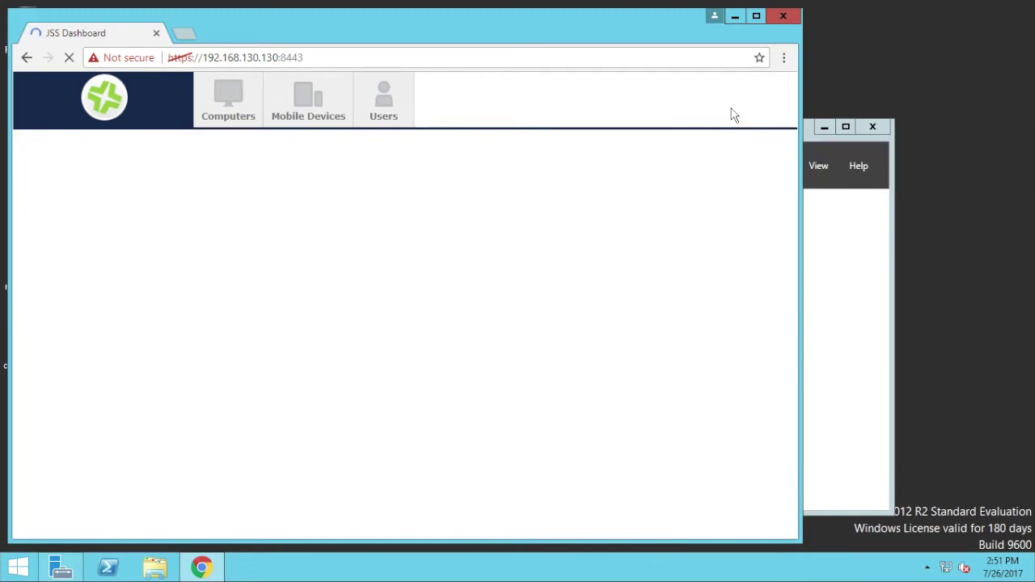
- Start a new LDAP server in Settings > LDAP Servers using Microsoft's Active Directory
left_click(764, 105)
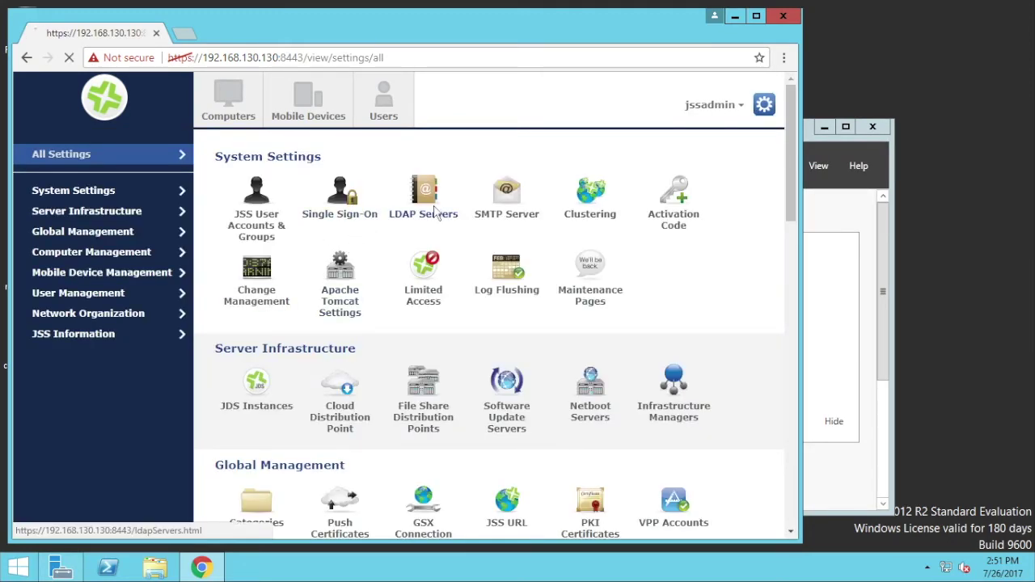
left_click(430, 212)
left_click(245, 194)
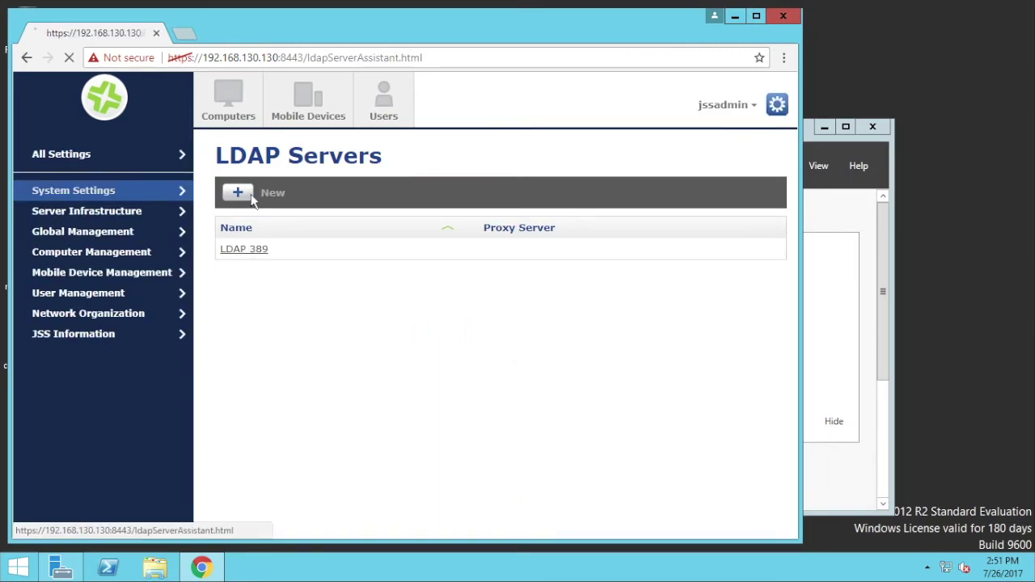
left_click(365, 254)
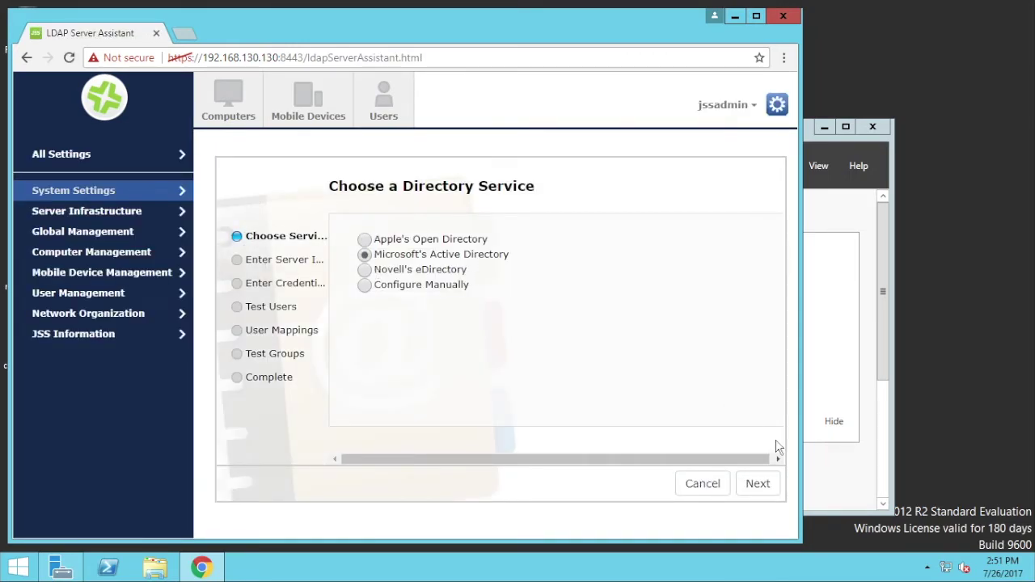
left_click(757, 483)
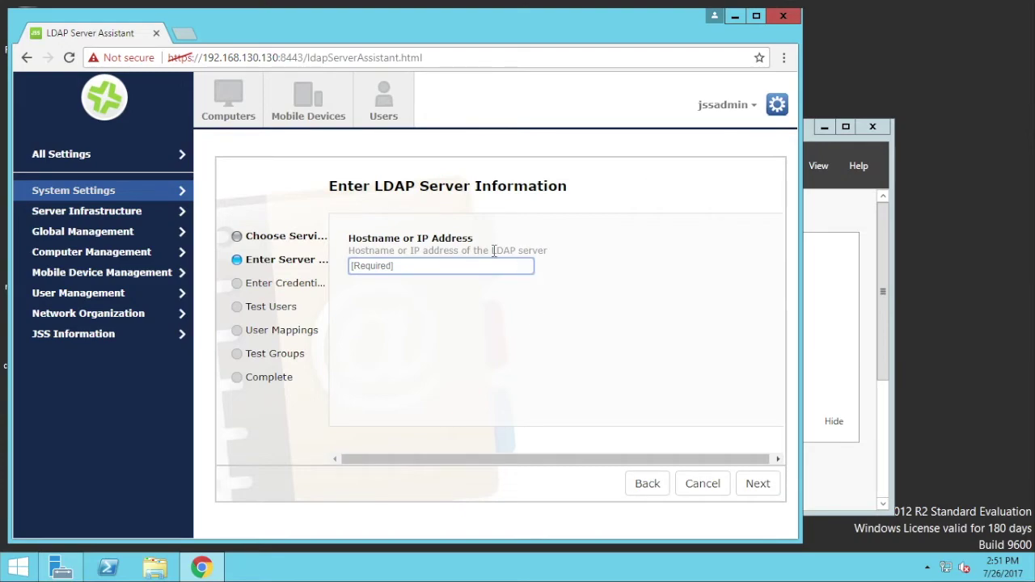
- Enter hostname 192.168.130.129 and port 636, correcting the unreachable address, then continue
type("1")
key("Down")
key("Return")
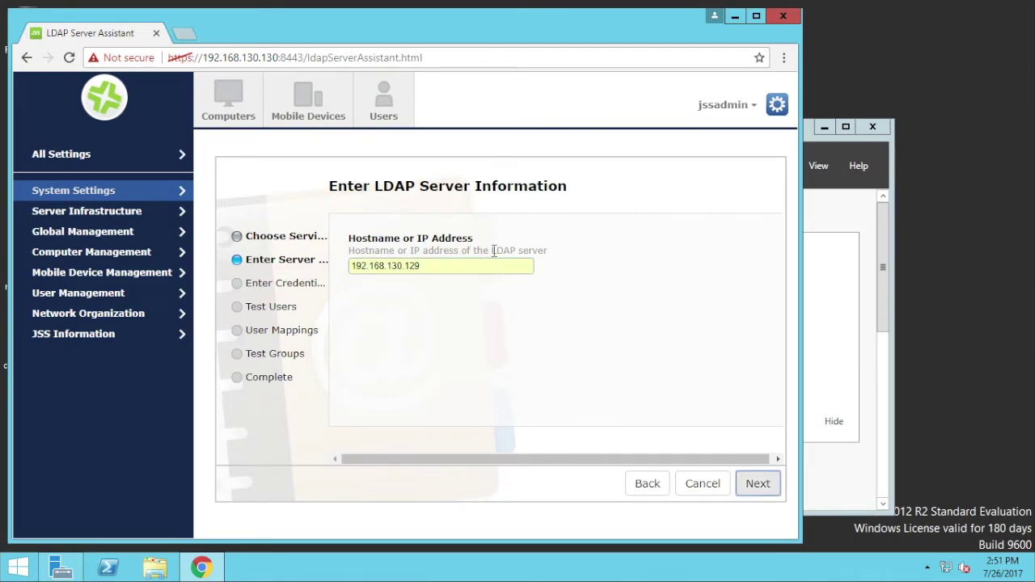
left_click(438, 263)
key("BackSpace")
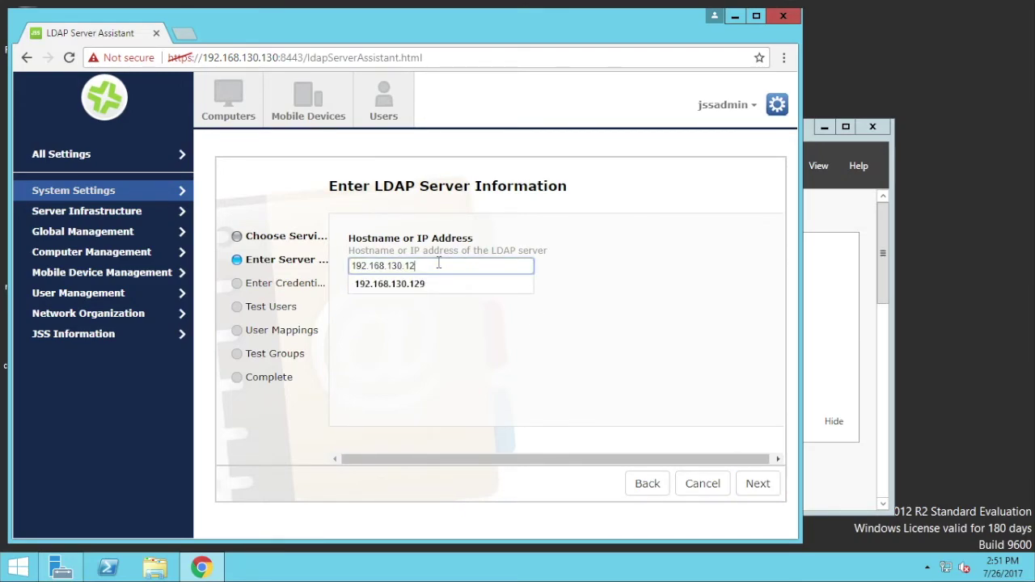
type("1")
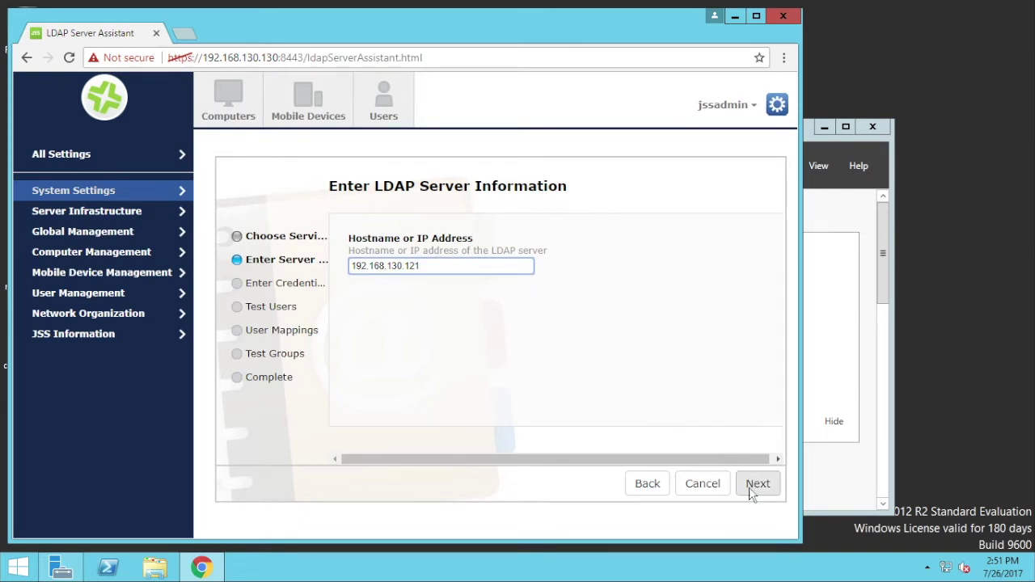
left_click(756, 483)
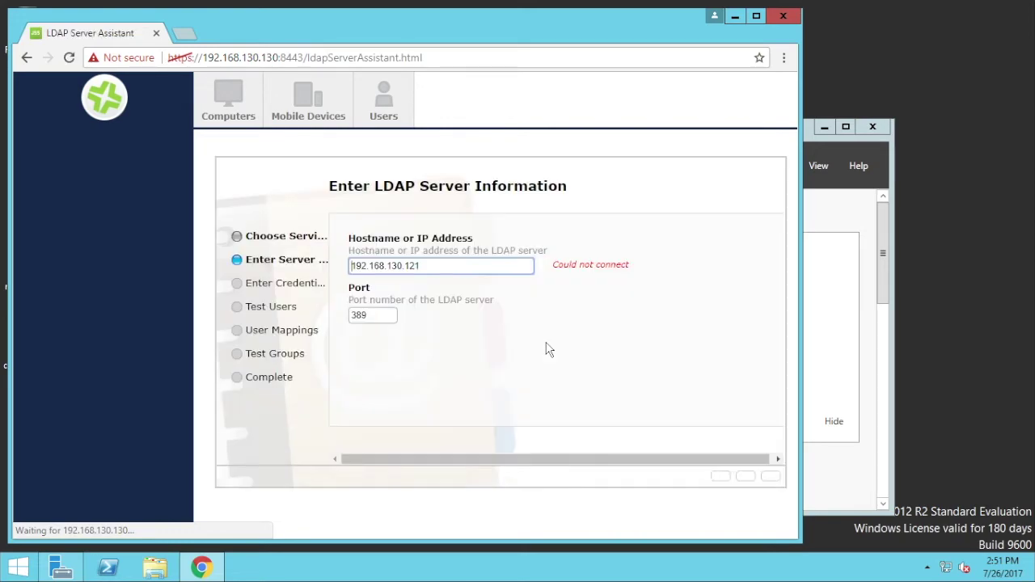
left_click(454, 268)
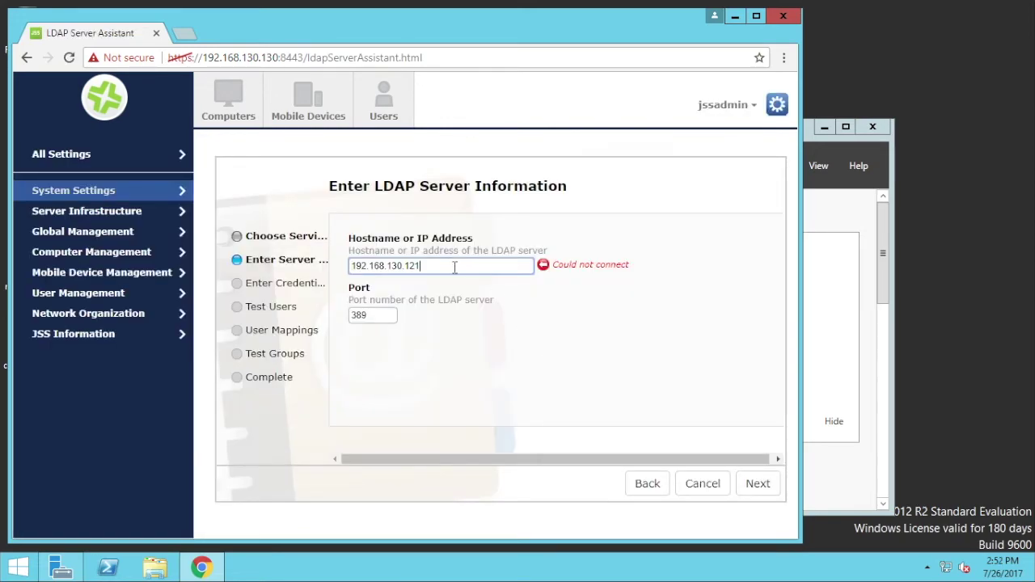
key("BackSpace")
type("9")
key("Tab")
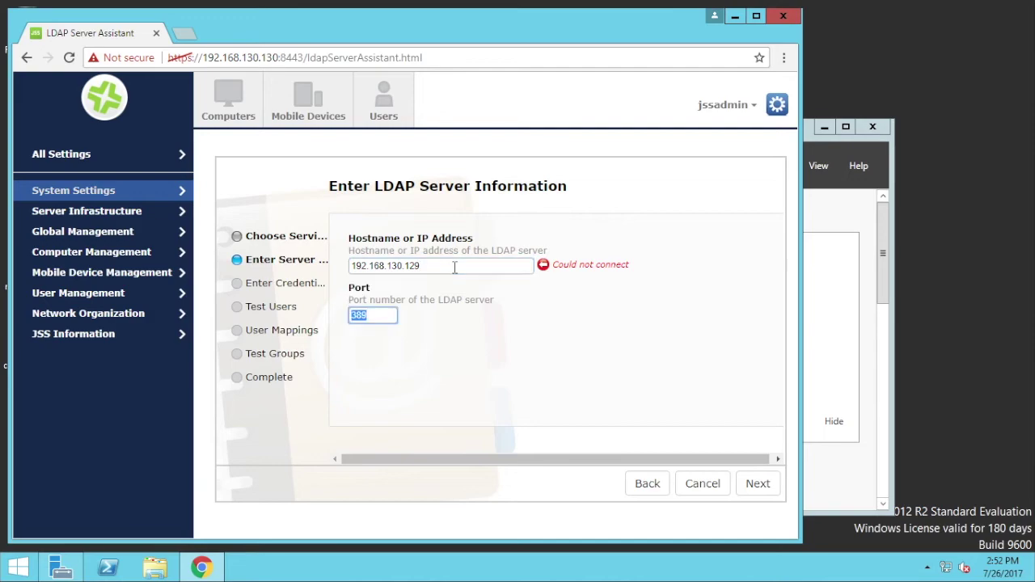
type("636")
left_click(758, 484)
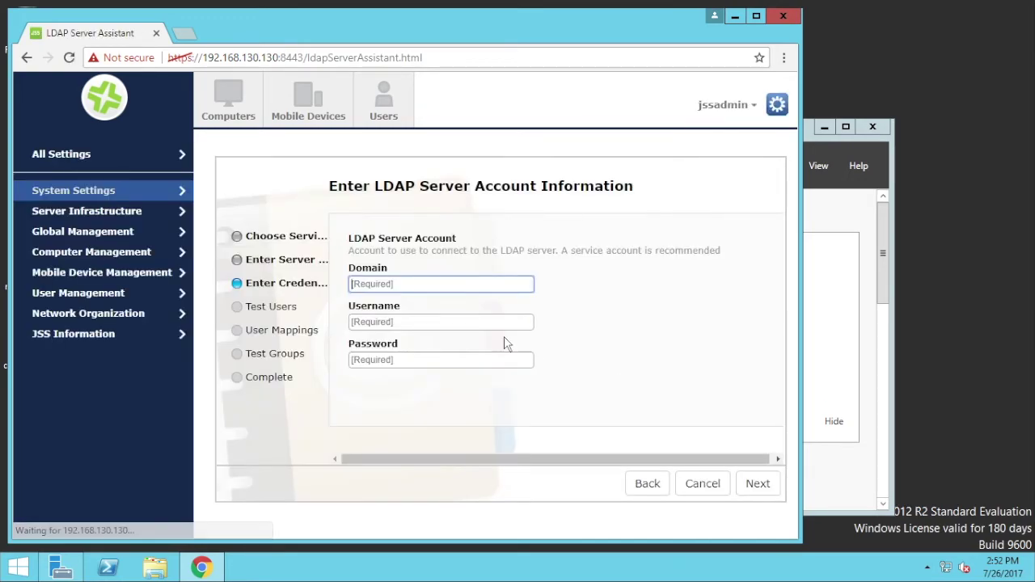
- Enter domain JAMFPRO with the administrator account and its password
type("J")
key("Down")
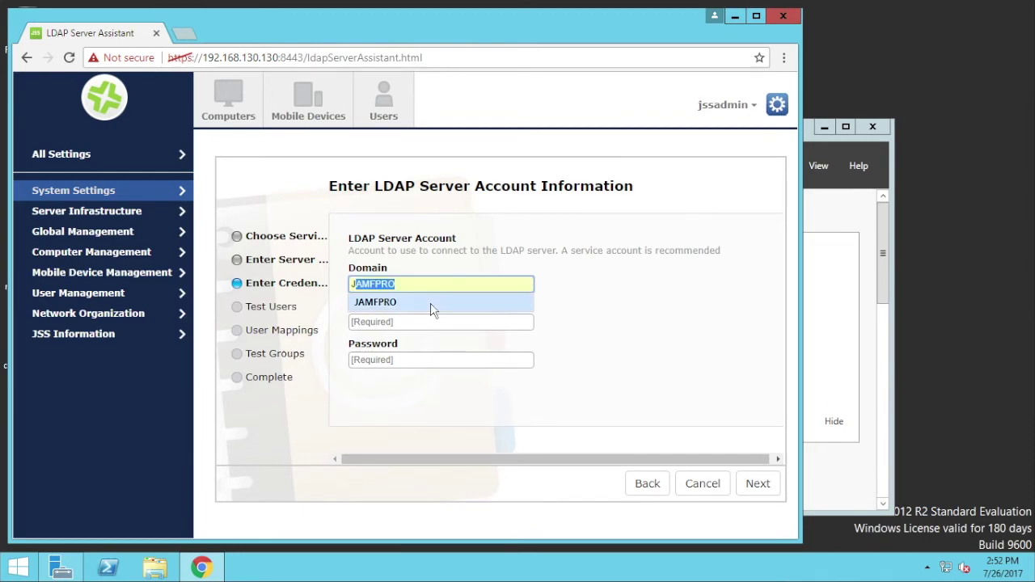
key("Tab")
type("administrator")
key("Tab")
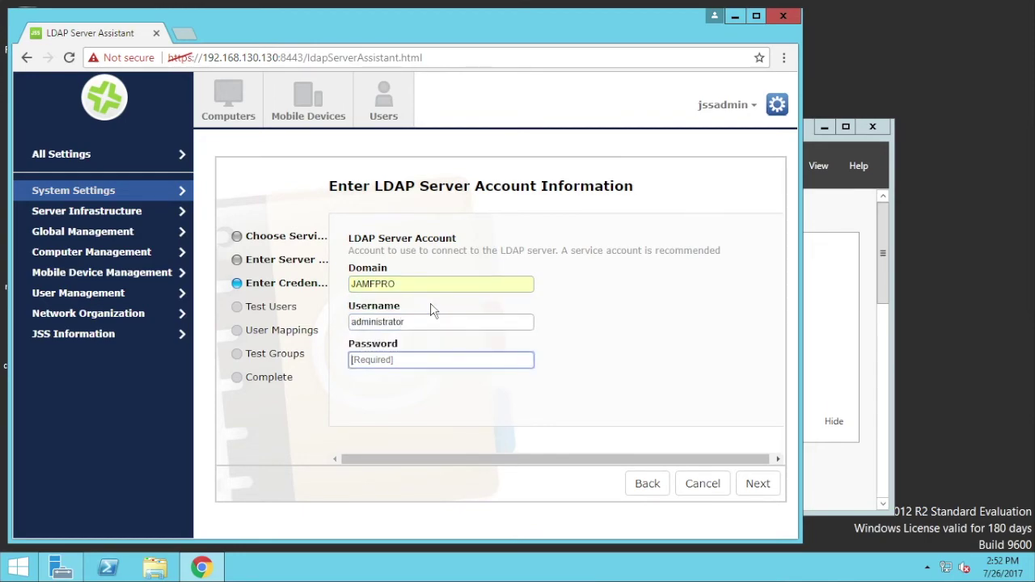
type("jamf1234")
left_click(754, 482)
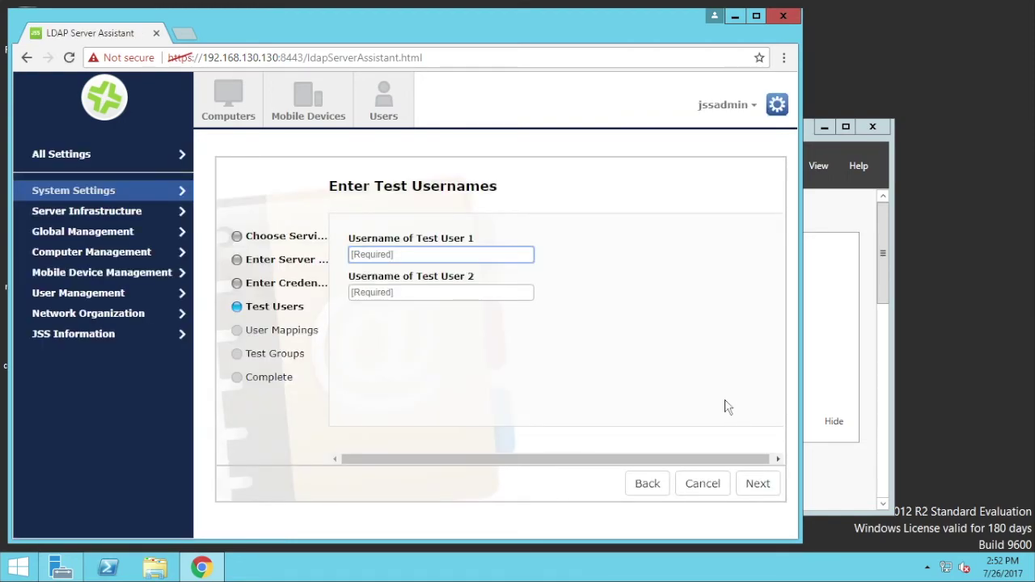
- Pick two suggested test usernames from the directory
type("daniel")
key("Down")
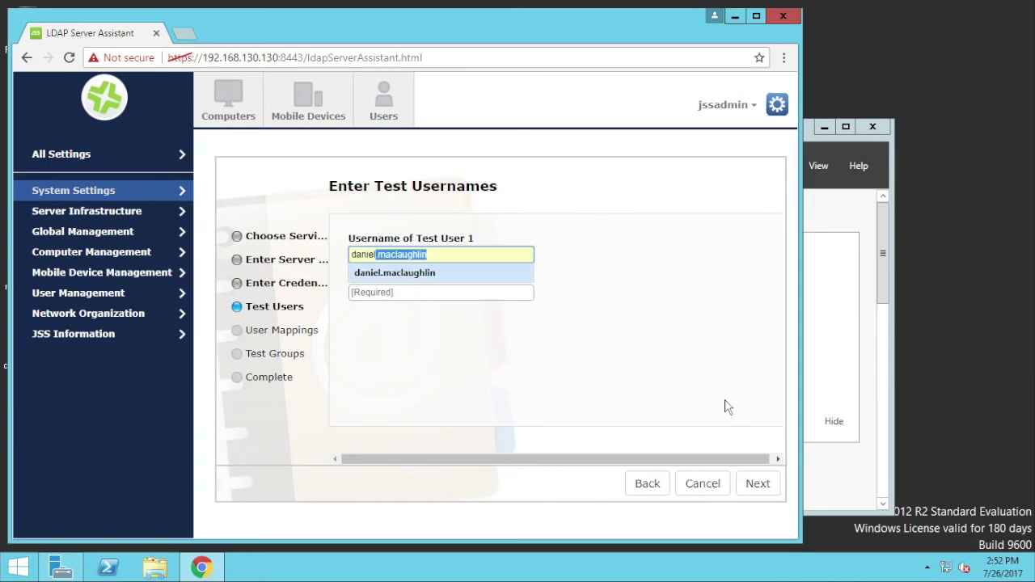
key("Tab")
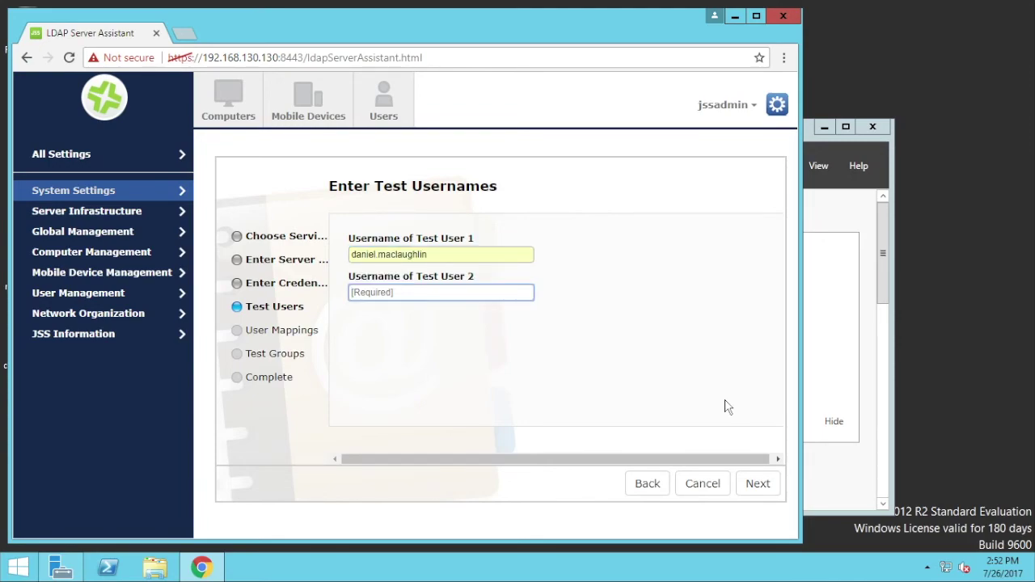
key("Down")
key("Down")
key("Return")
left_click(758, 484)
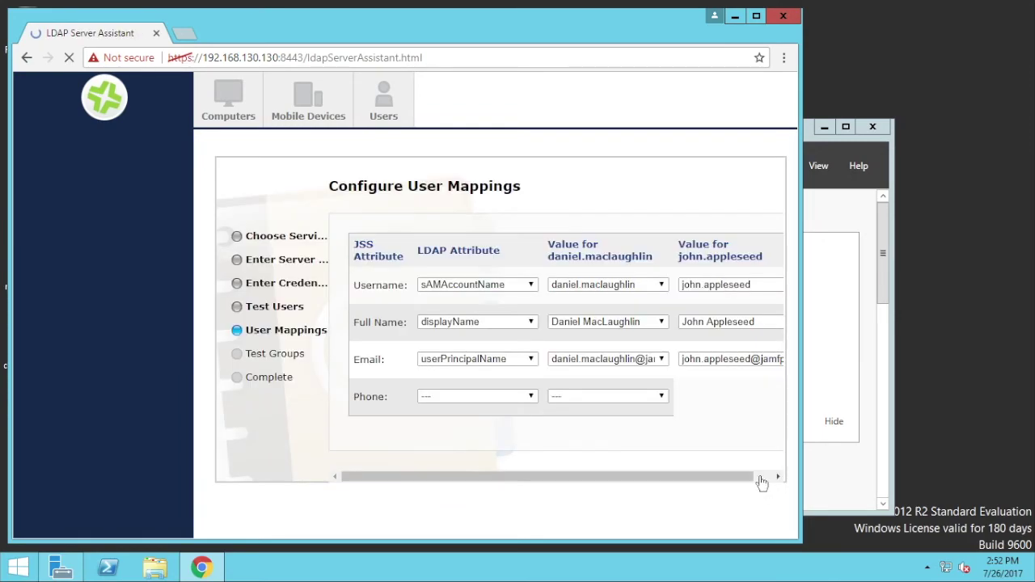
- Accept default user mappings, test groups Admins and All Staff, and save the server
scroll(726, 453, "down", 2)
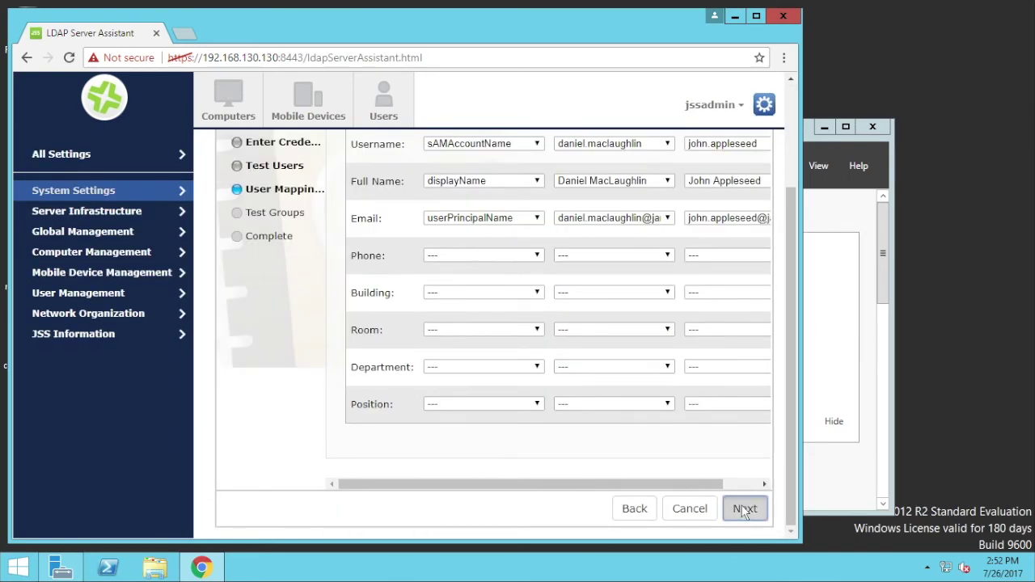
left_click(744, 508)
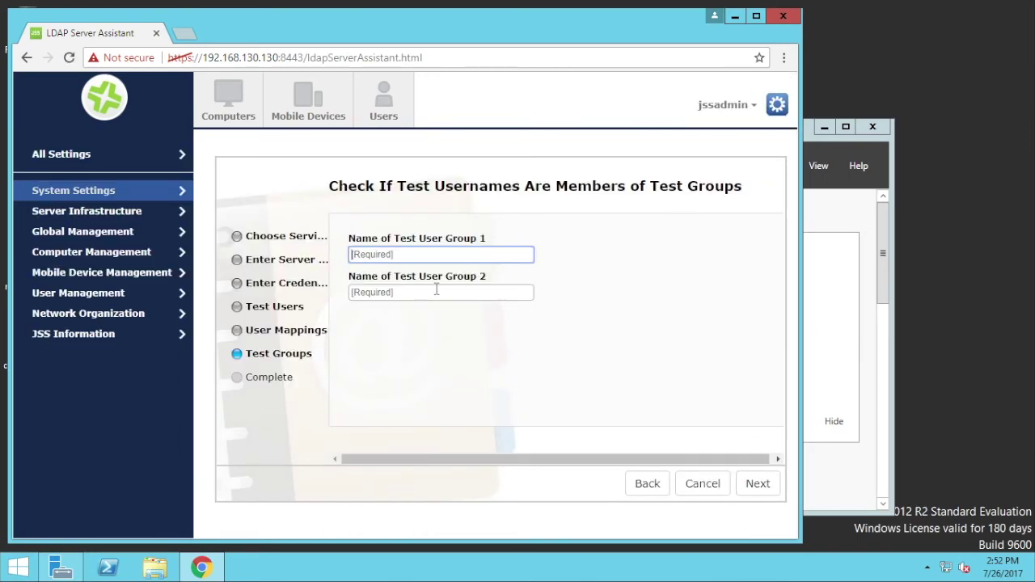
type("All")
key("Down")
key("Tab")
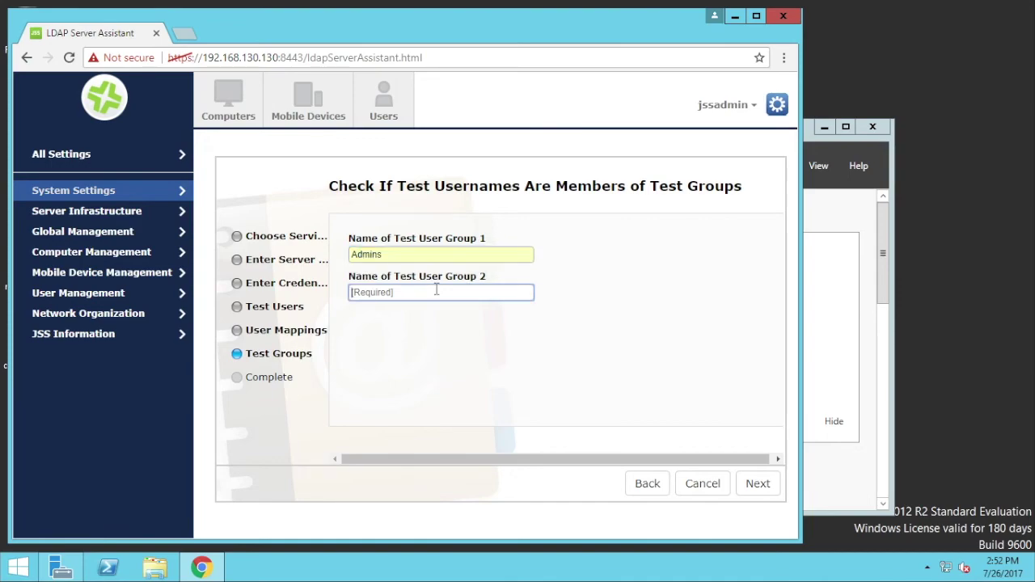
type("A")
key("Down")
key("Return")
left_click(758, 484)
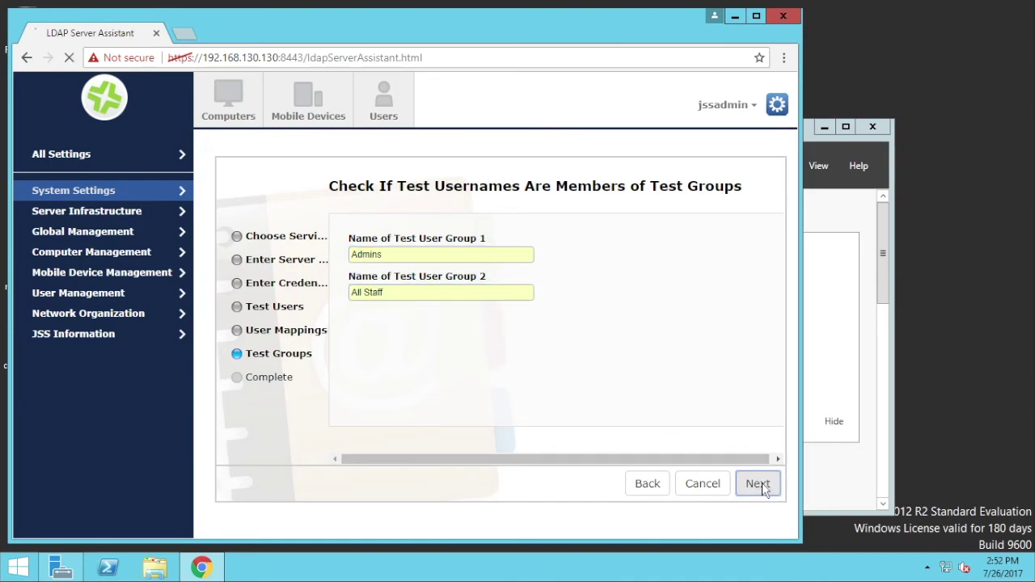
left_click(762, 488)
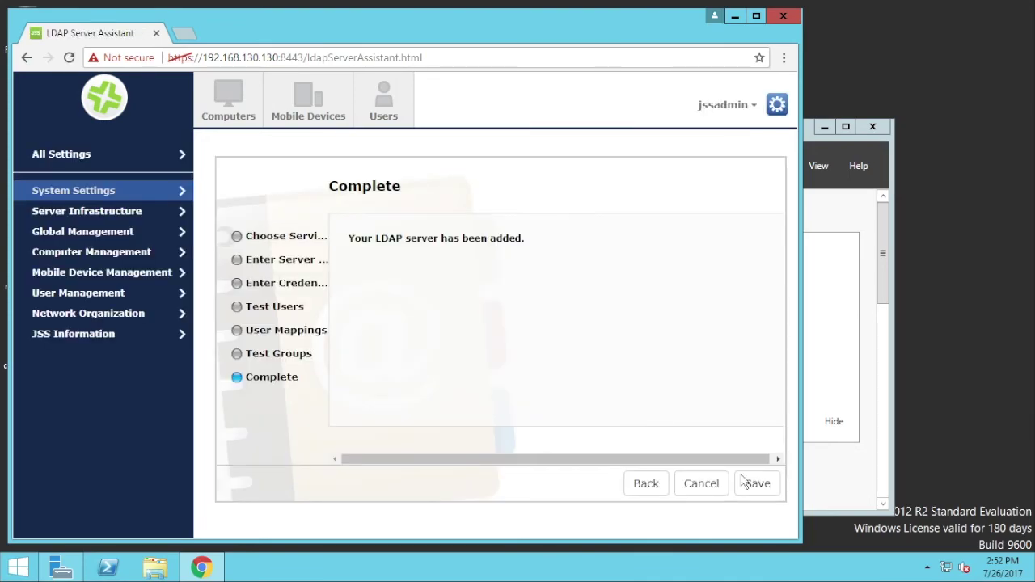
left_click(762, 488)
- Open the 192.168.130.129 server's settings and scroll to verify port 636 with Use SSL
left_click(270, 251)
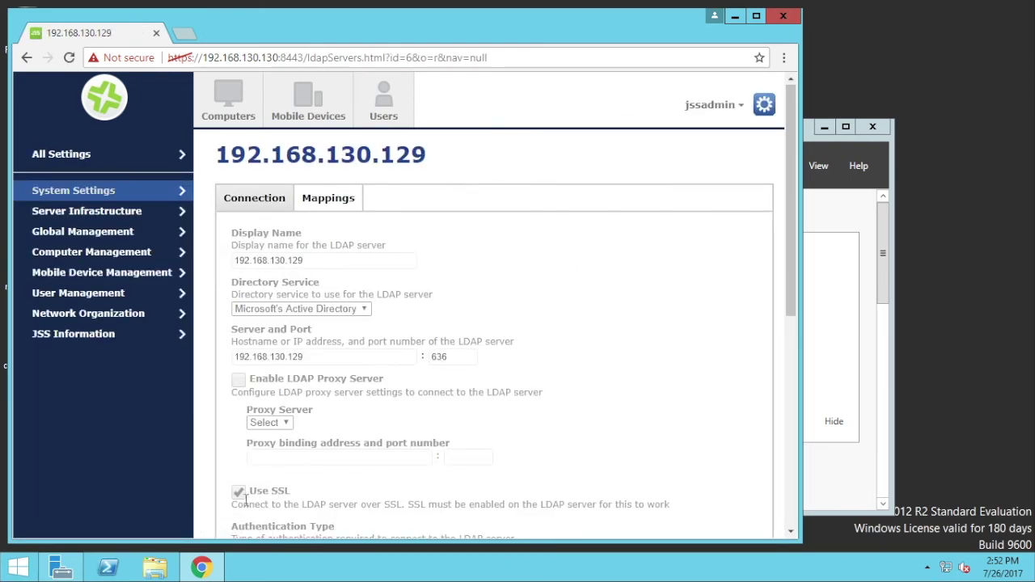
left_click_drag(786, 238, 786, 359)
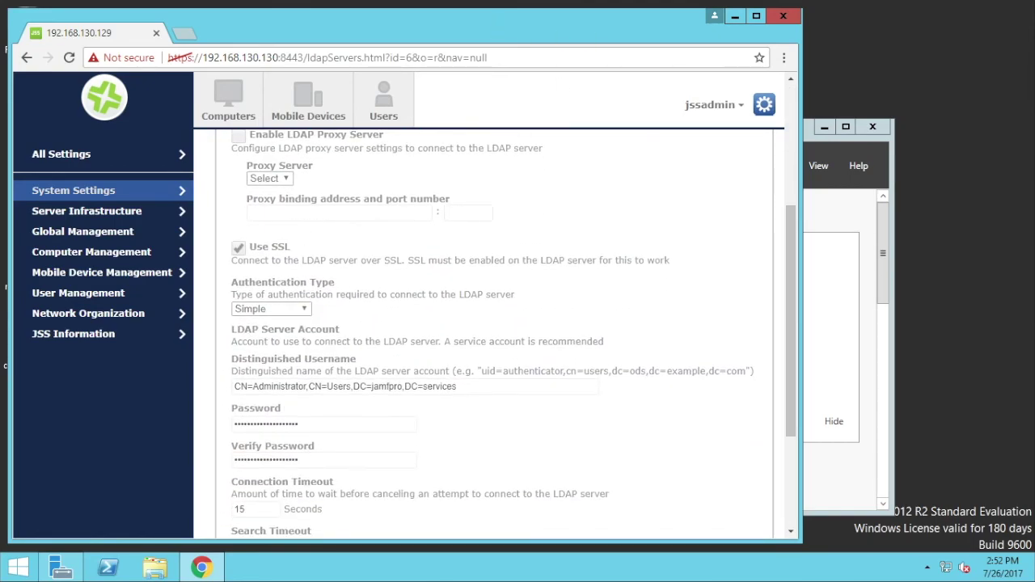
left_click_drag(493, 24, 583, 24)
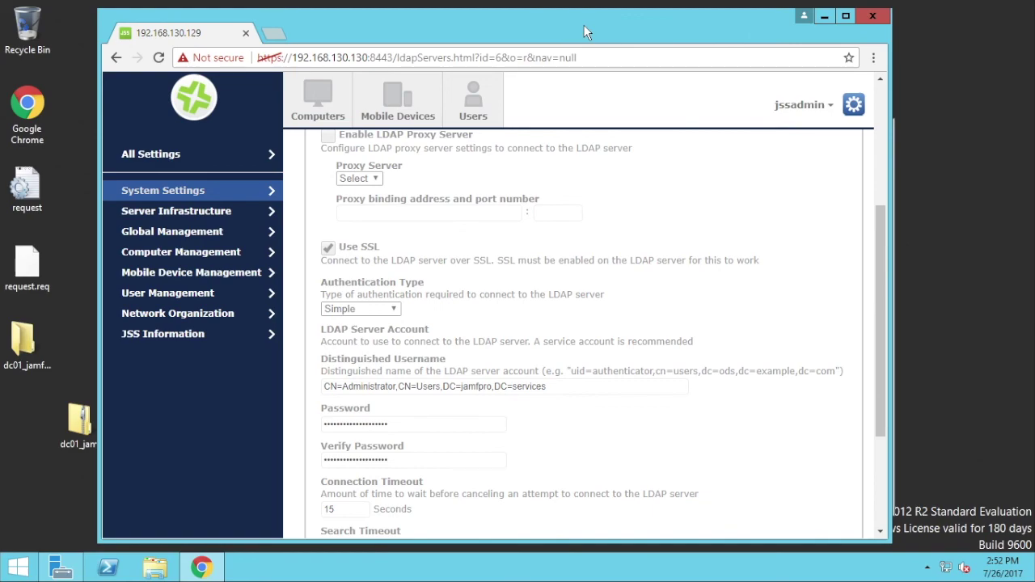